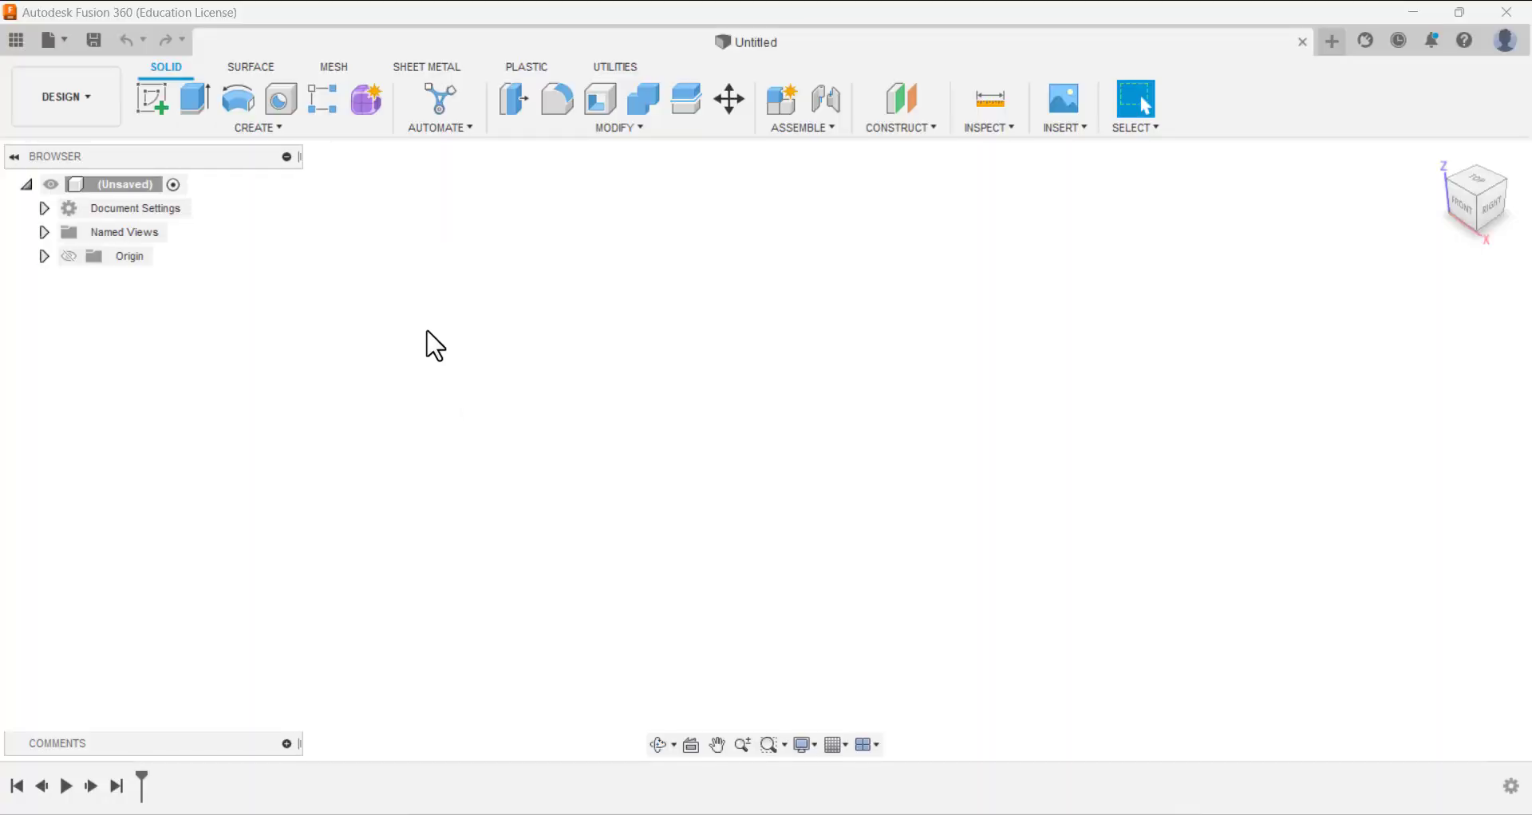
- Confirm in Document Settings that the unit type is Millimeter, then cancel without changing it
left_click(44, 209)
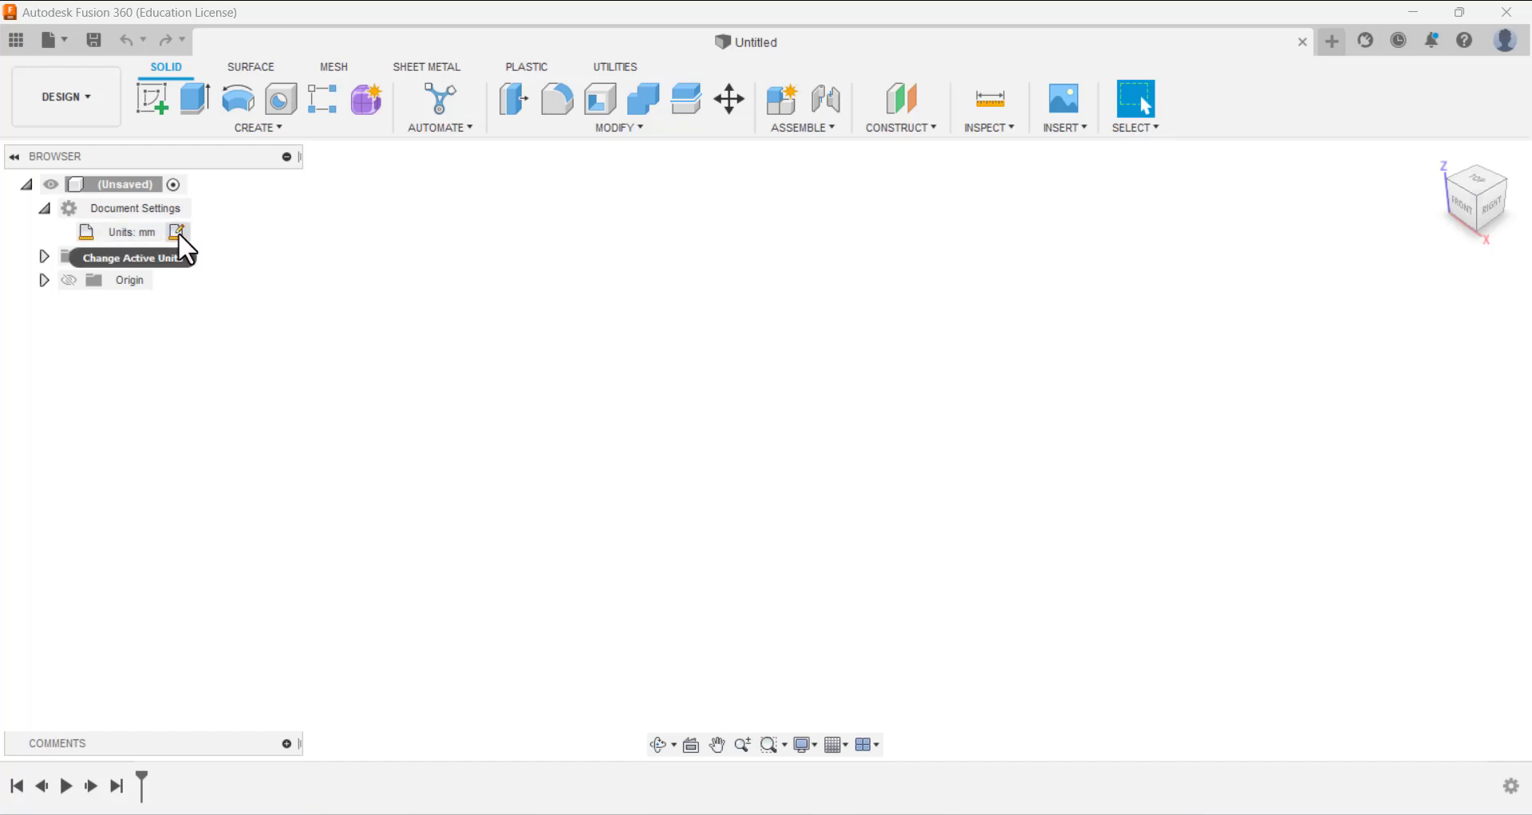
left_click(177, 232)
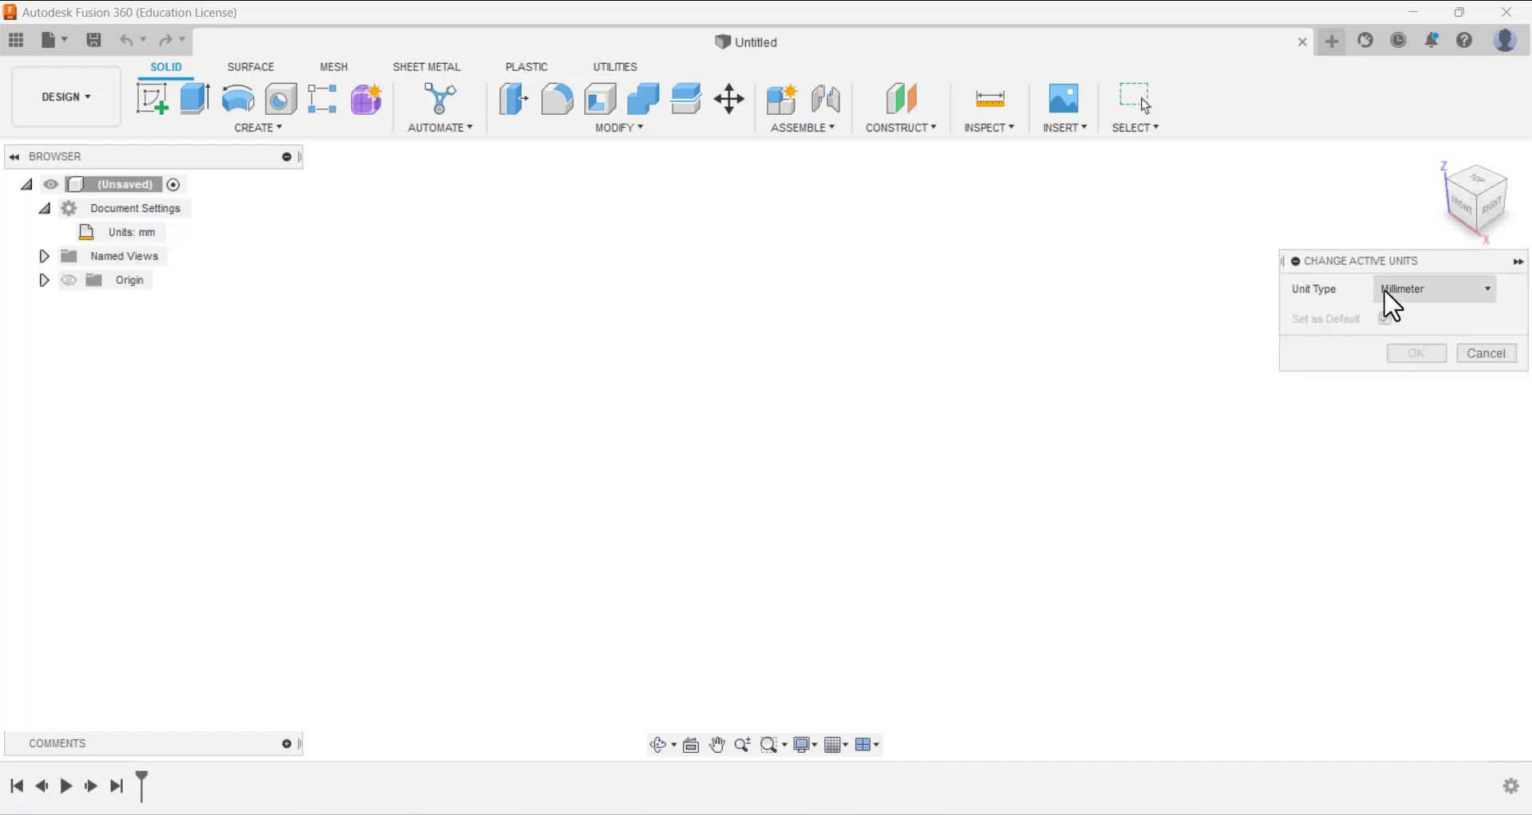
left_click(1422, 292)
left_click(1418, 338)
left_click(1486, 352)
- On the front plane, draw a closed five-point line outline from the origin with a sloping upper-right edge
left_click(155, 108)
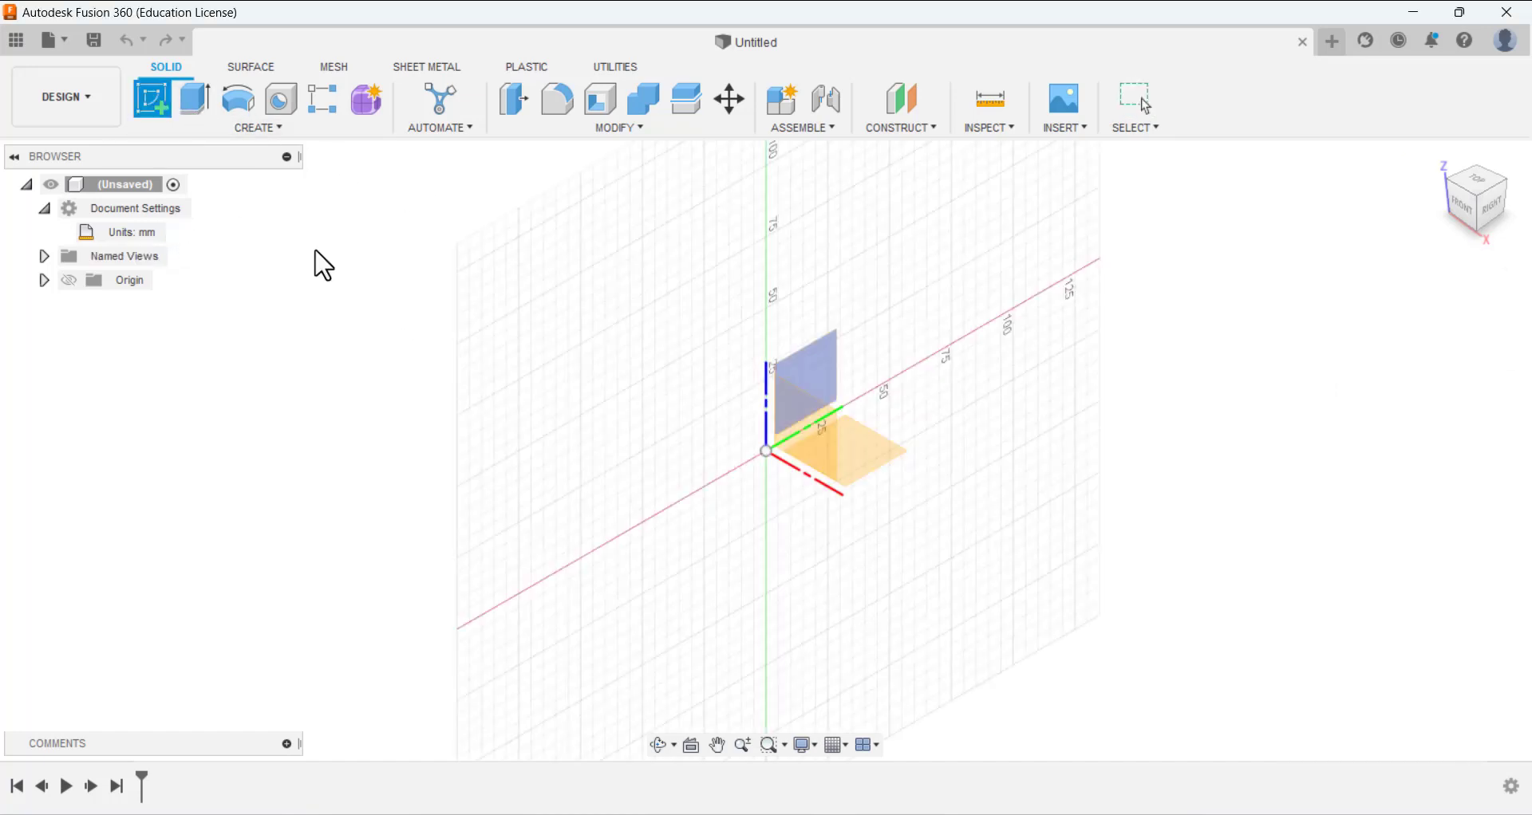
left_click(808, 419)
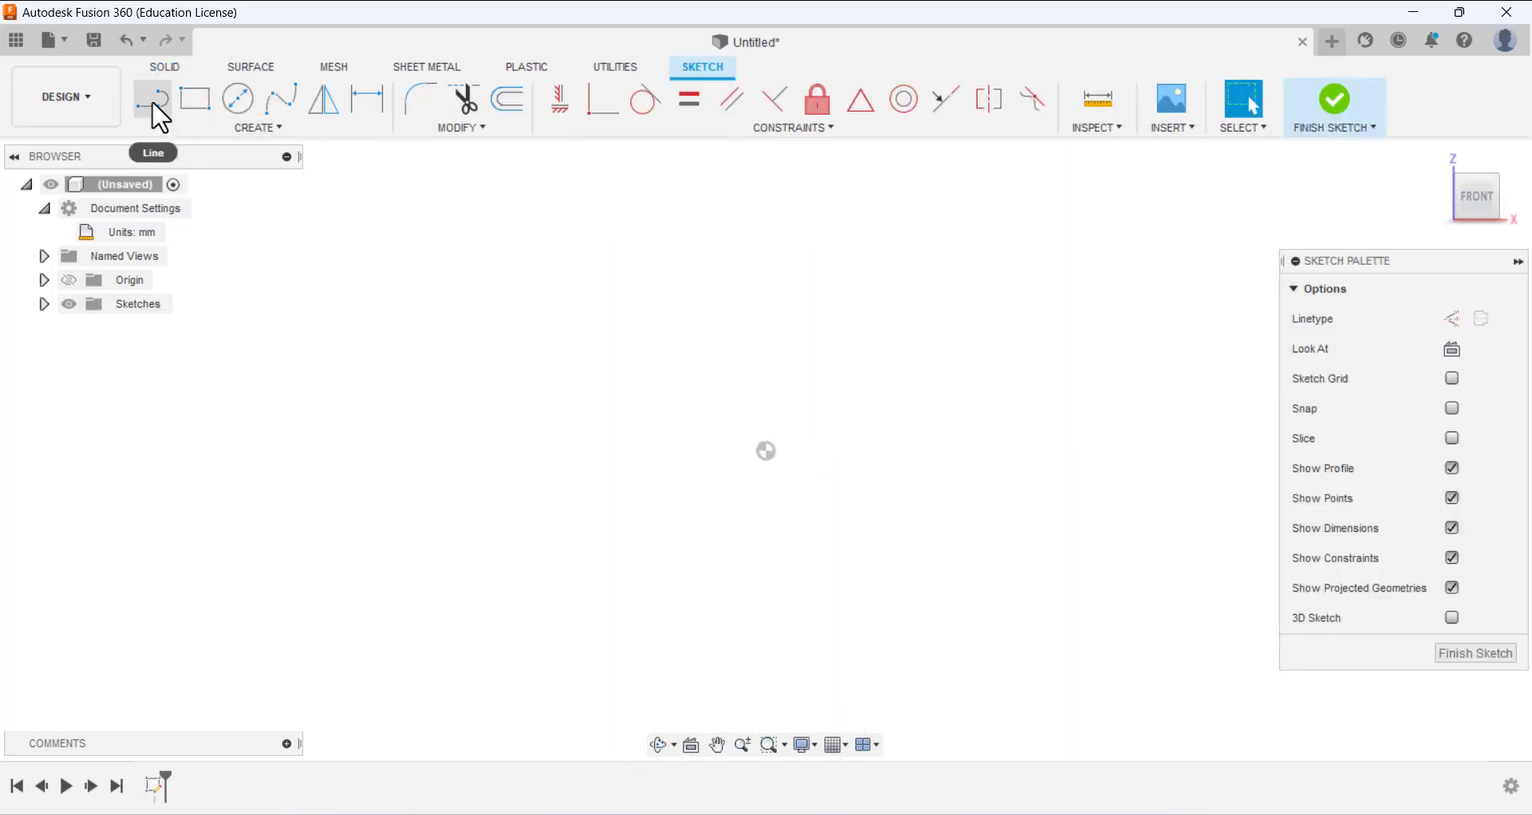
left_click(152, 101)
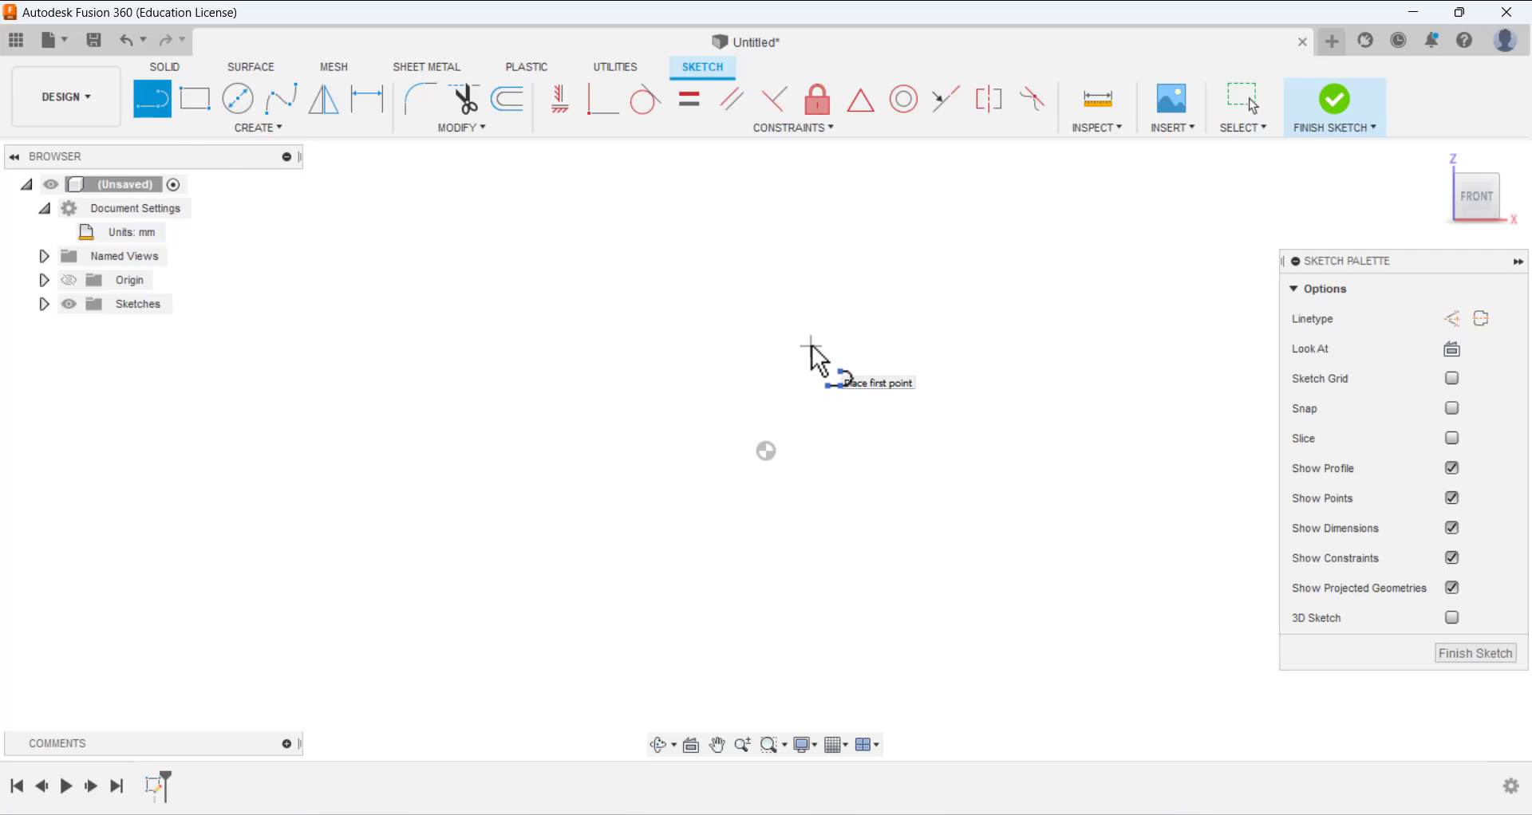
left_click(765, 450)
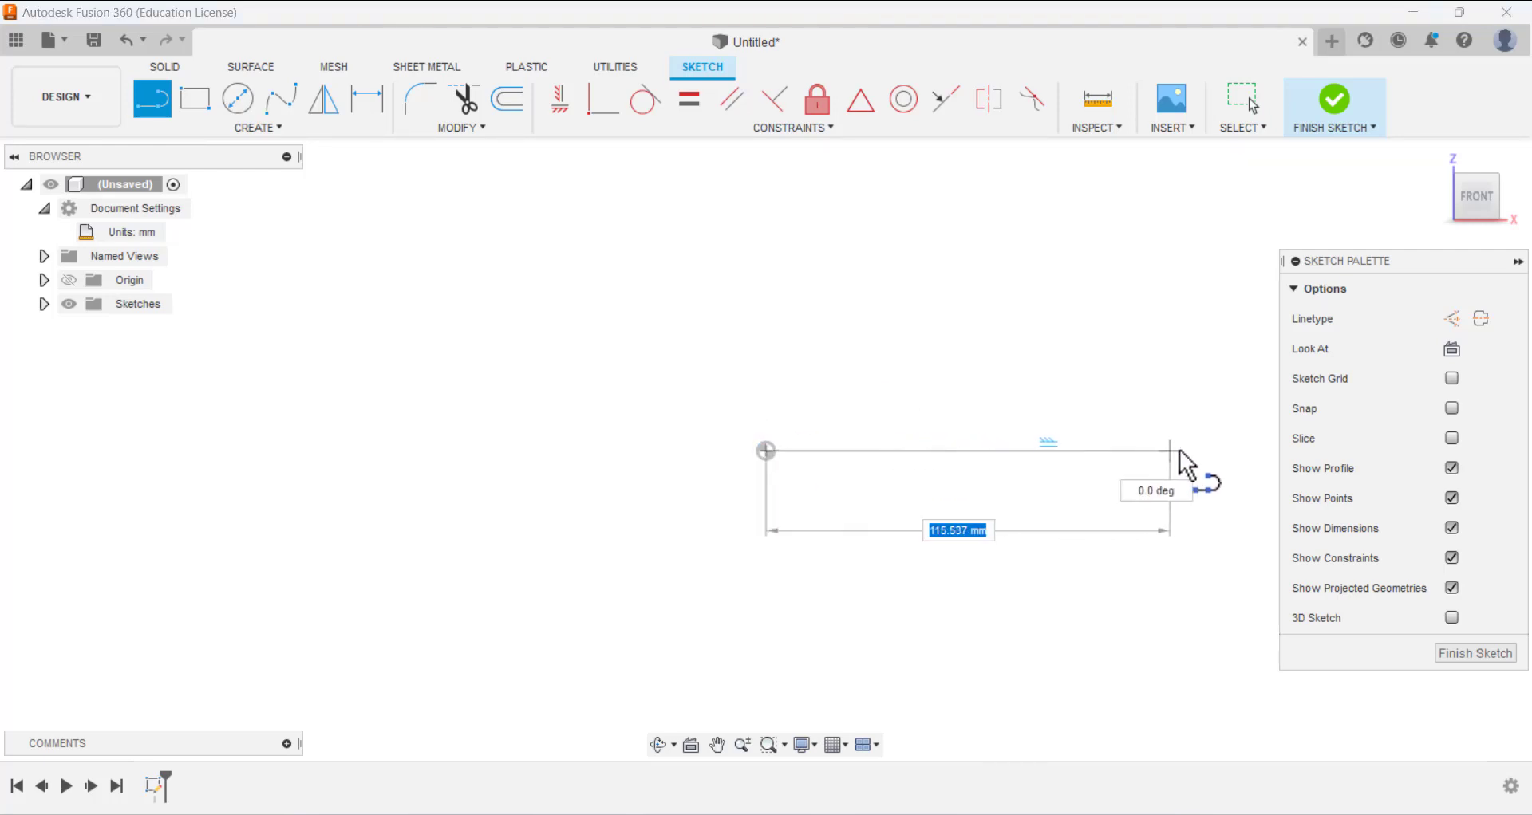
left_click(1206, 451)
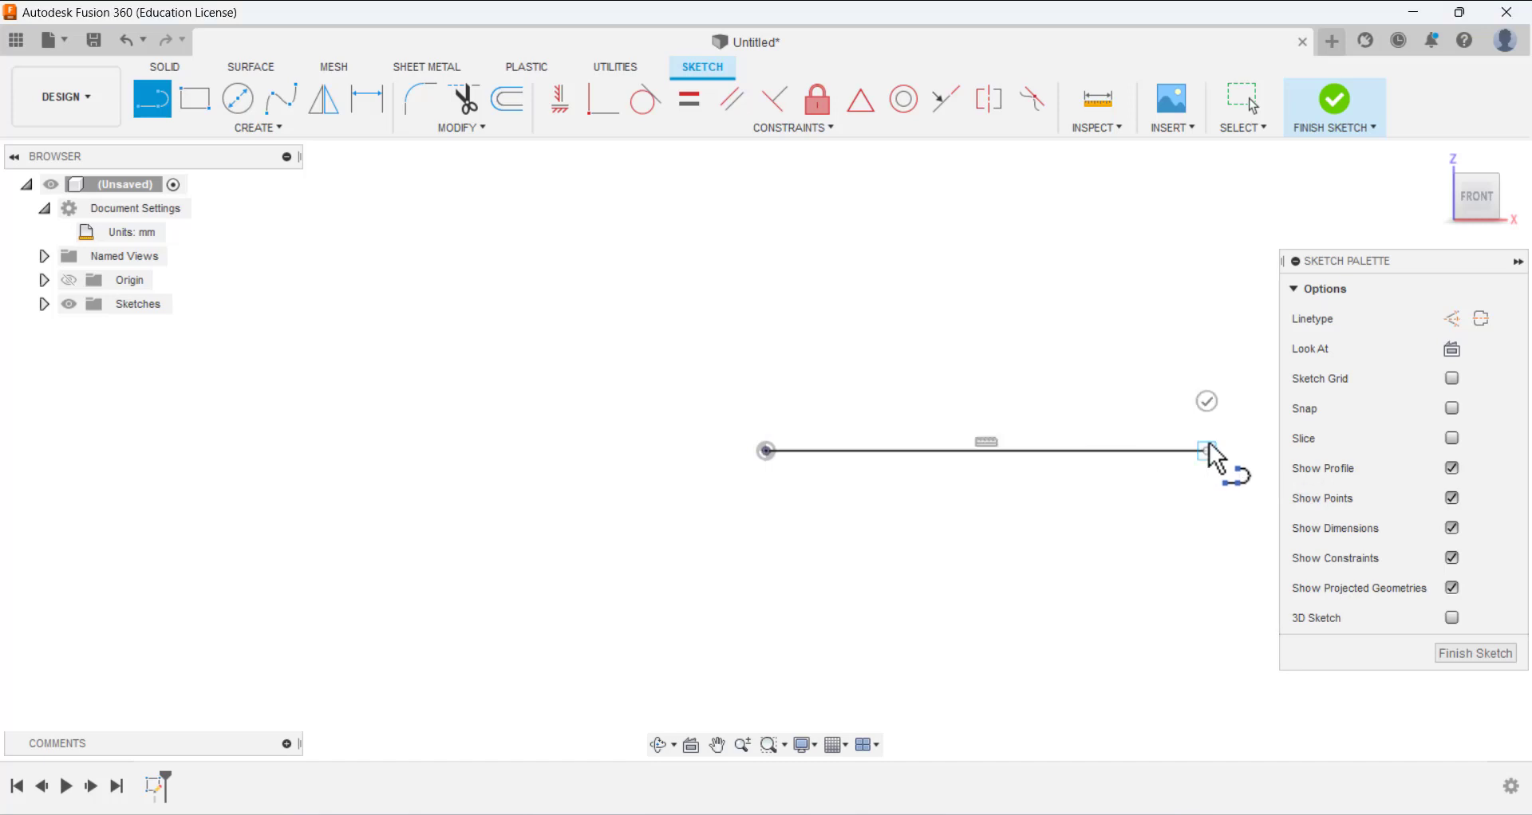
left_click(1207, 370)
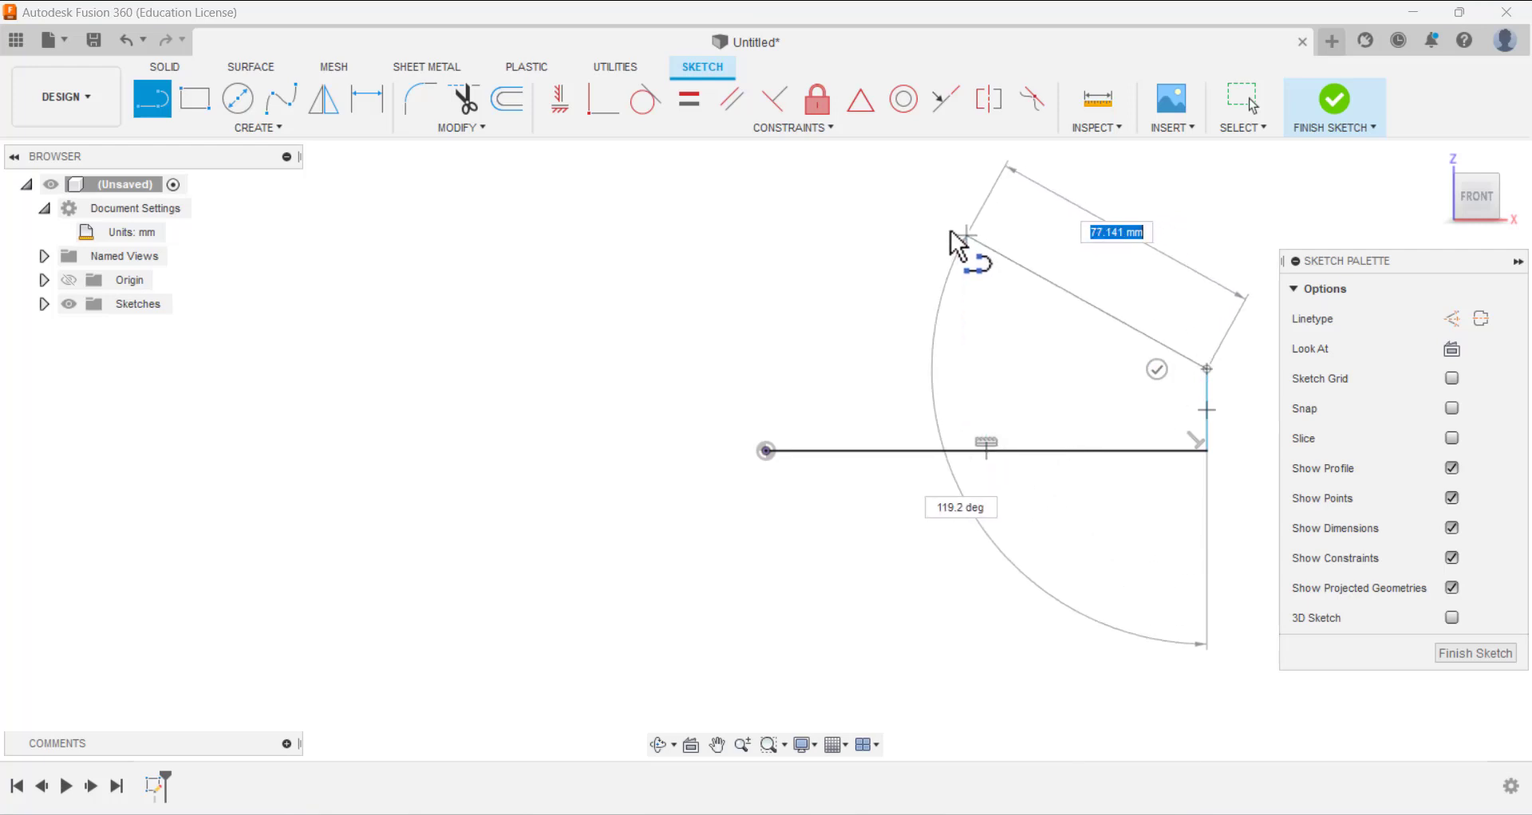
left_click(938, 229)
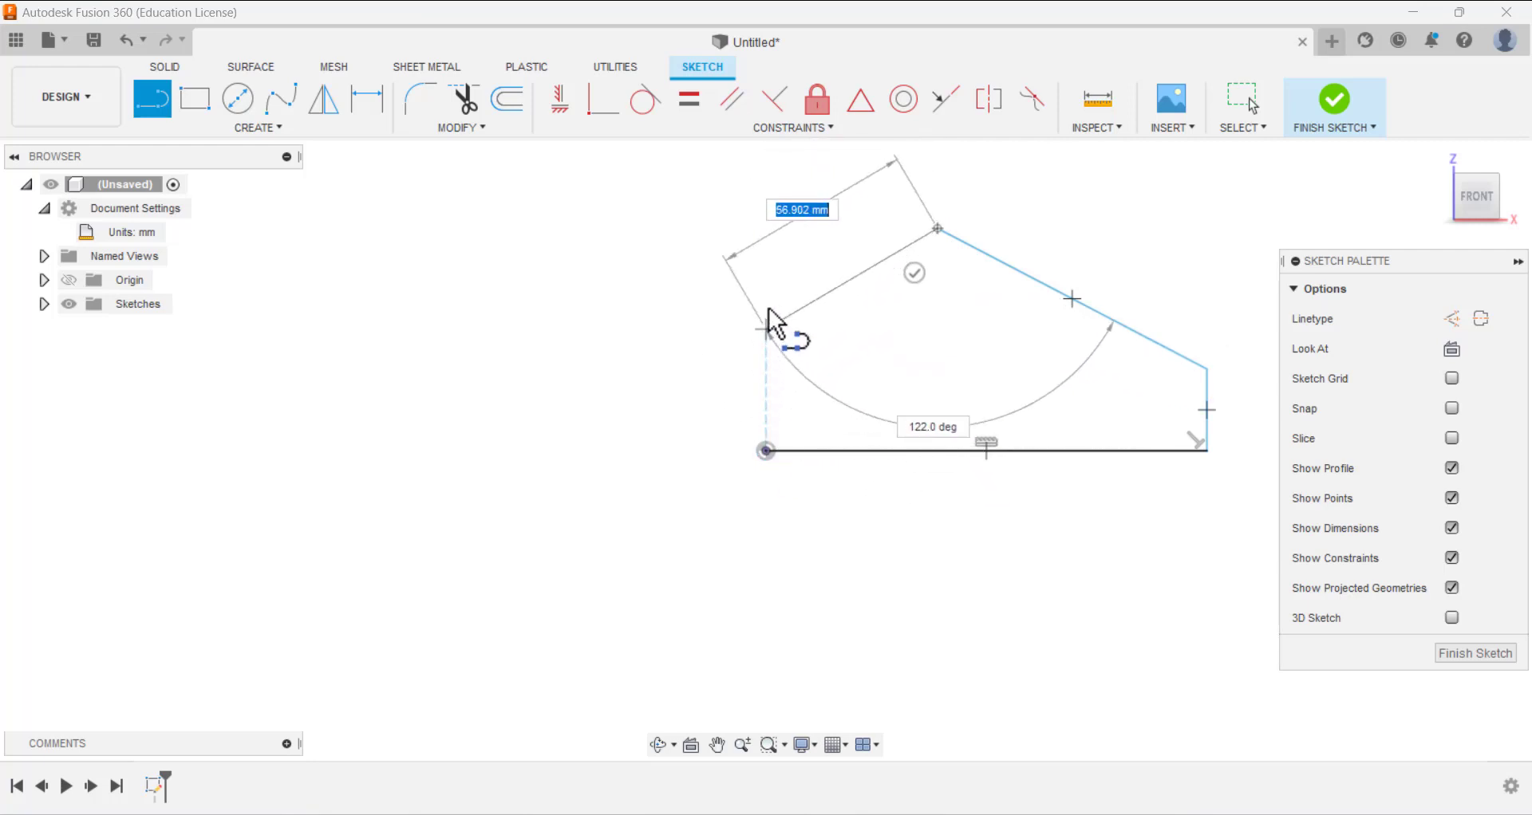
left_click(766, 229)
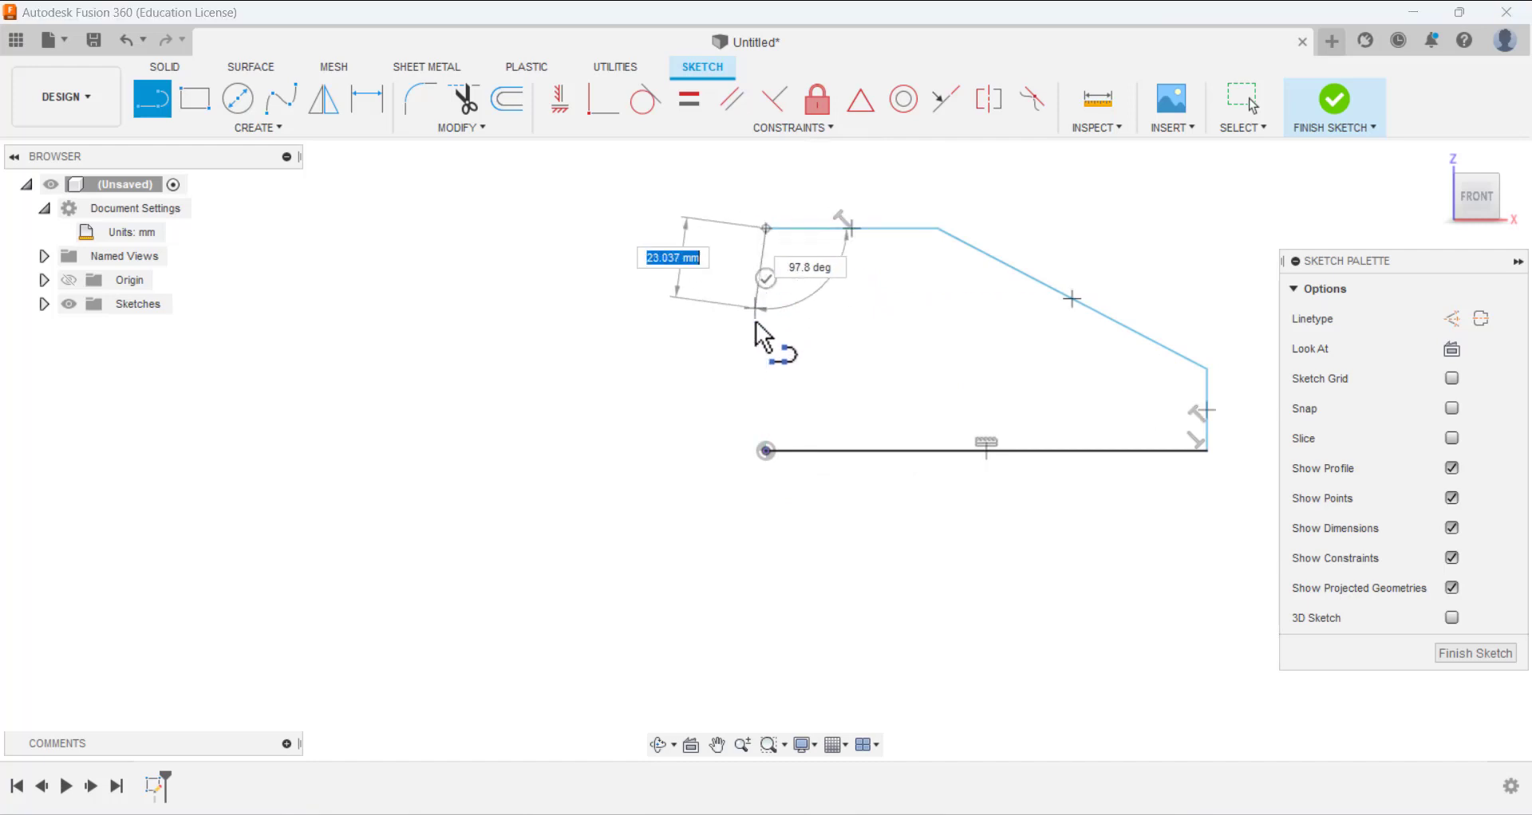
left_click(768, 449)
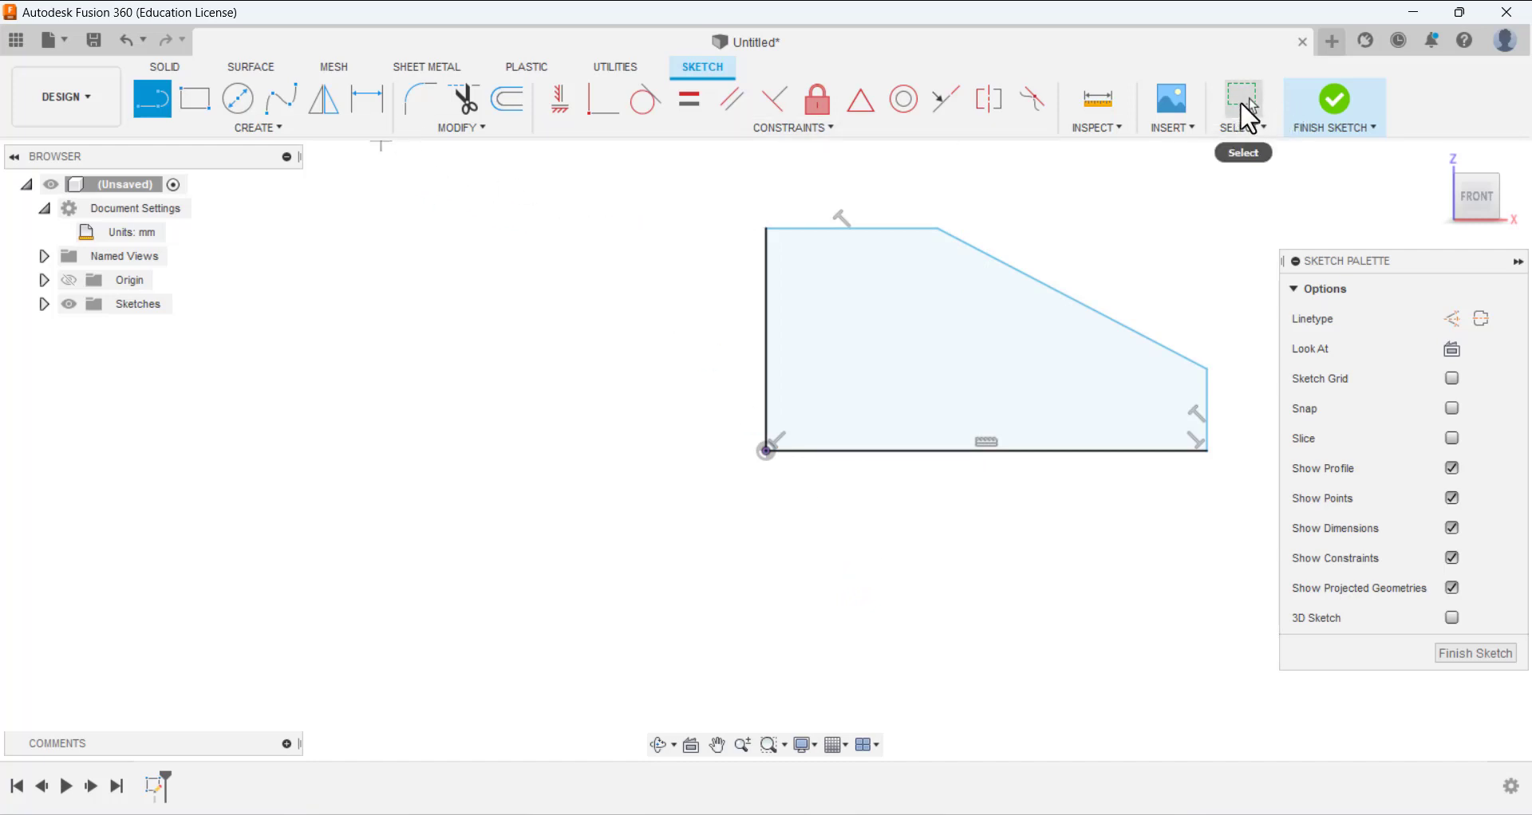
- Dimension the wedge's bottom edge to 250 mm and its top edge to 90 mm
left_click(1242, 101)
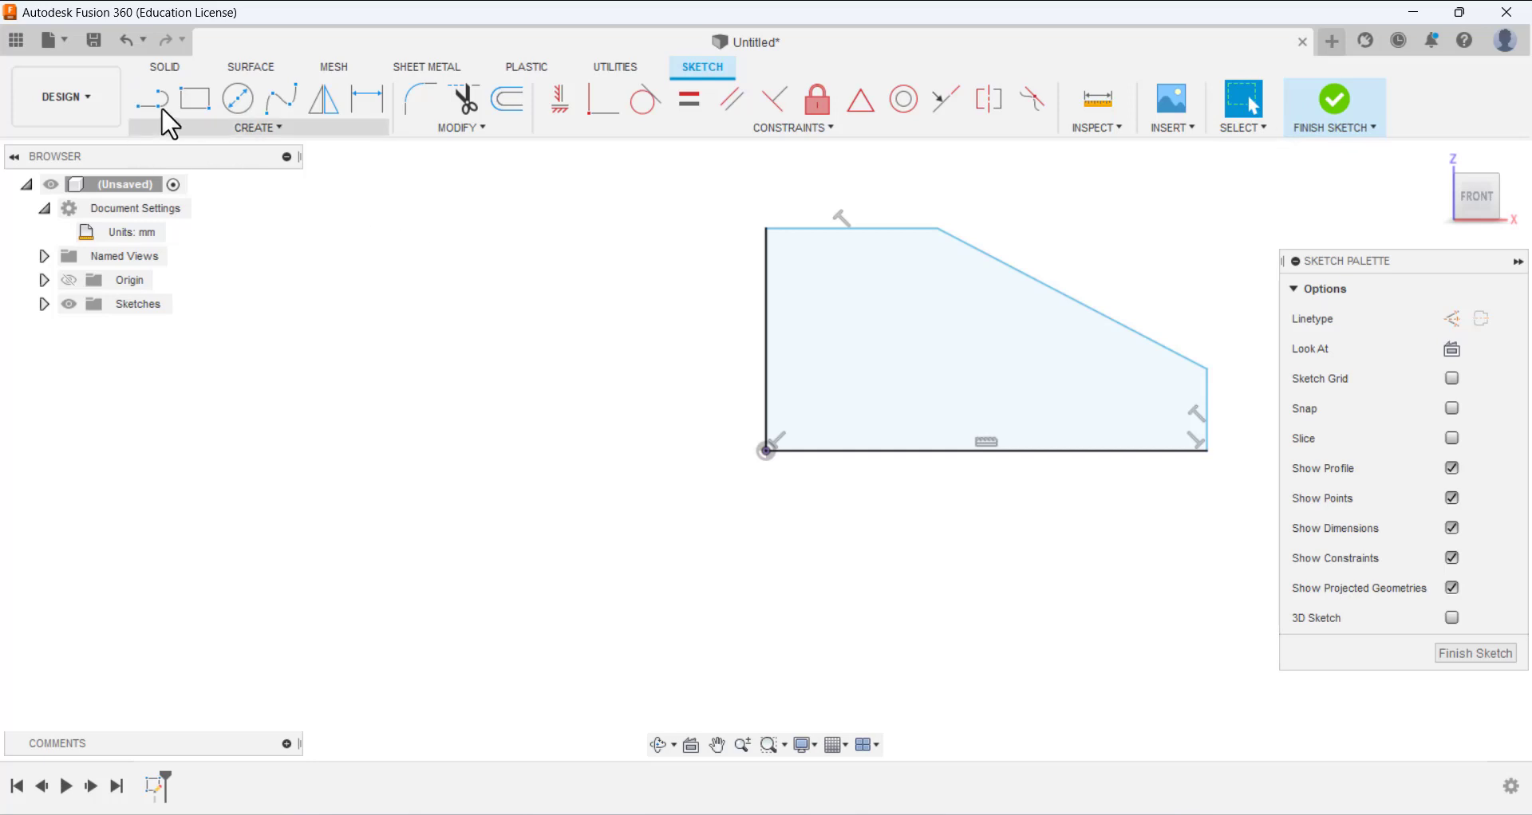
left_click(367, 99)
left_click(994, 453)
left_click(997, 517)
type("250")
key("Return")
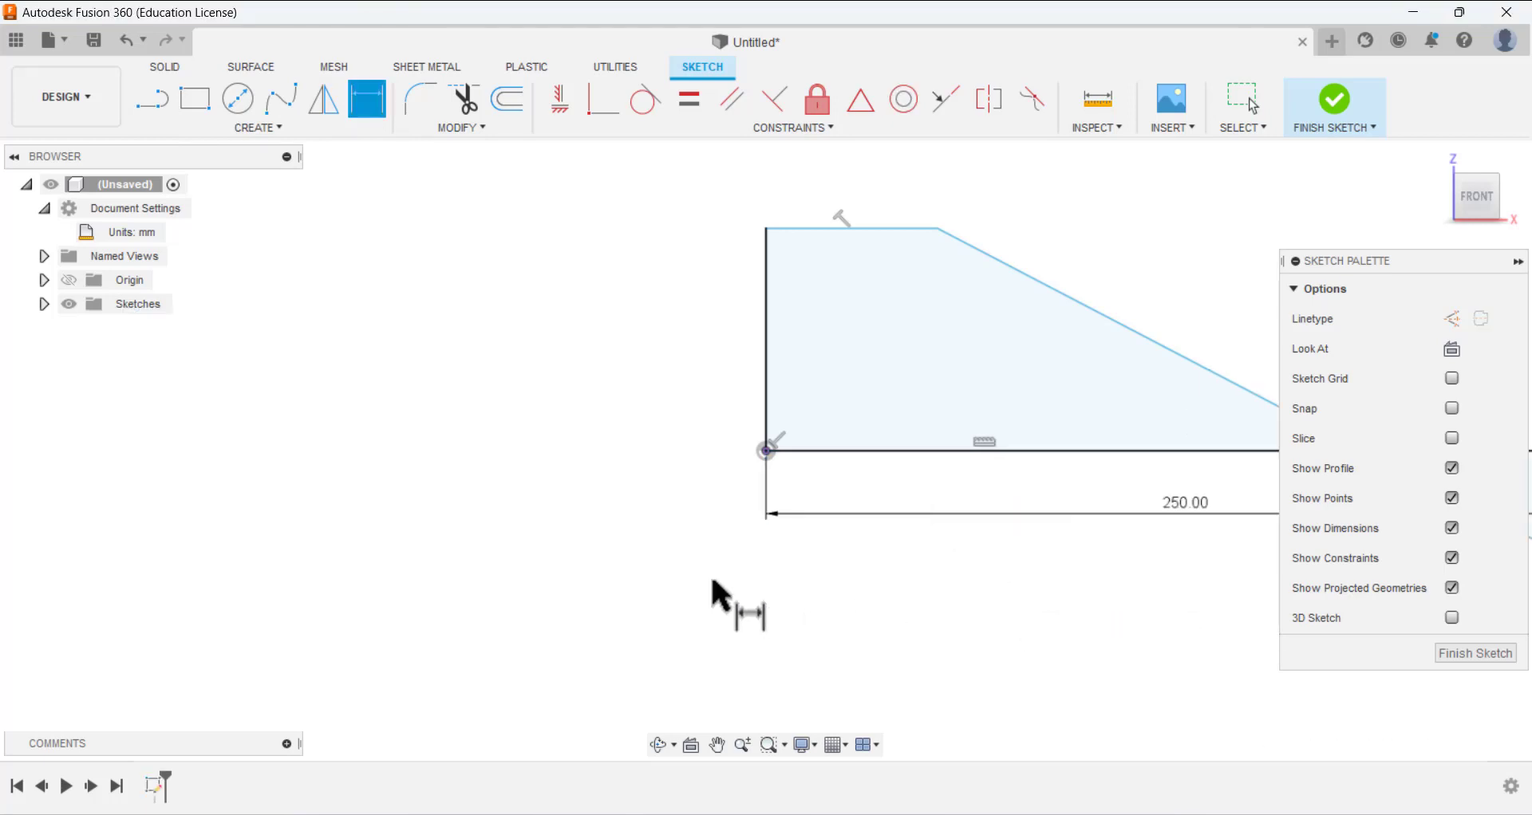
scroll(716, 595, "down", 1)
left_click(883, 262)
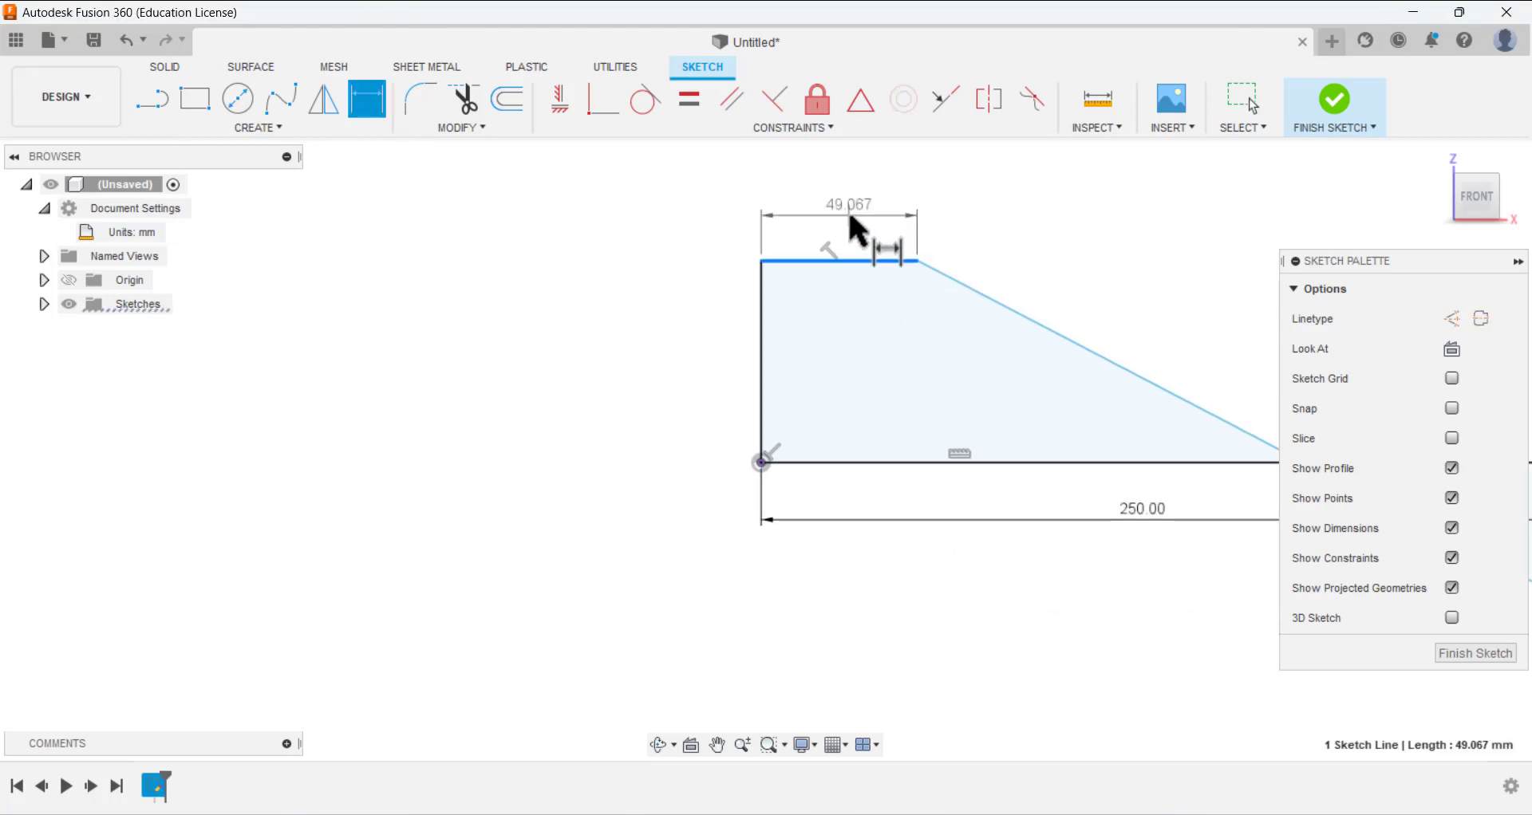
left_click(849, 223)
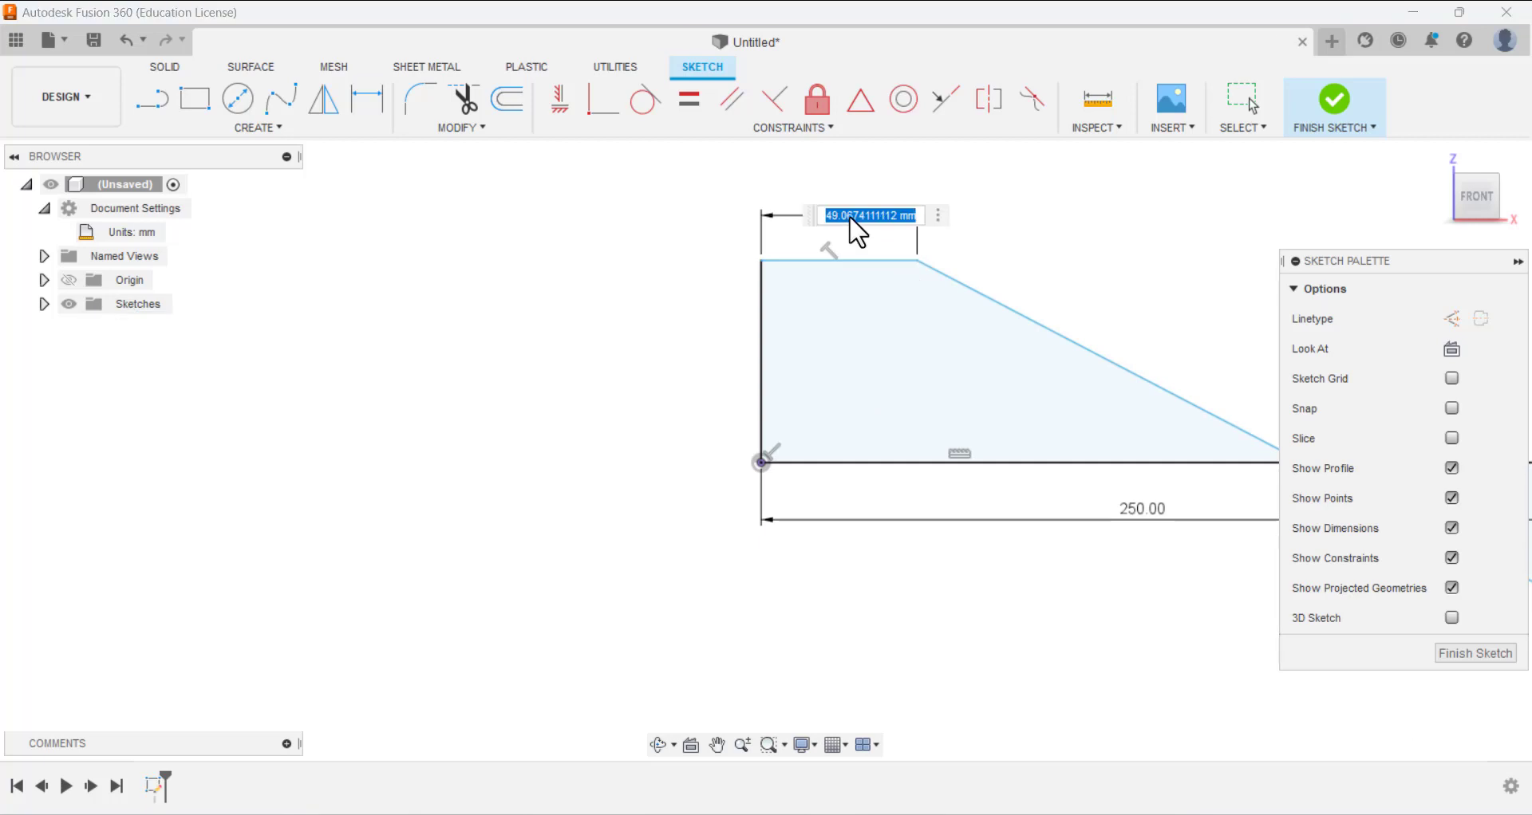
type("90")
key("Return")
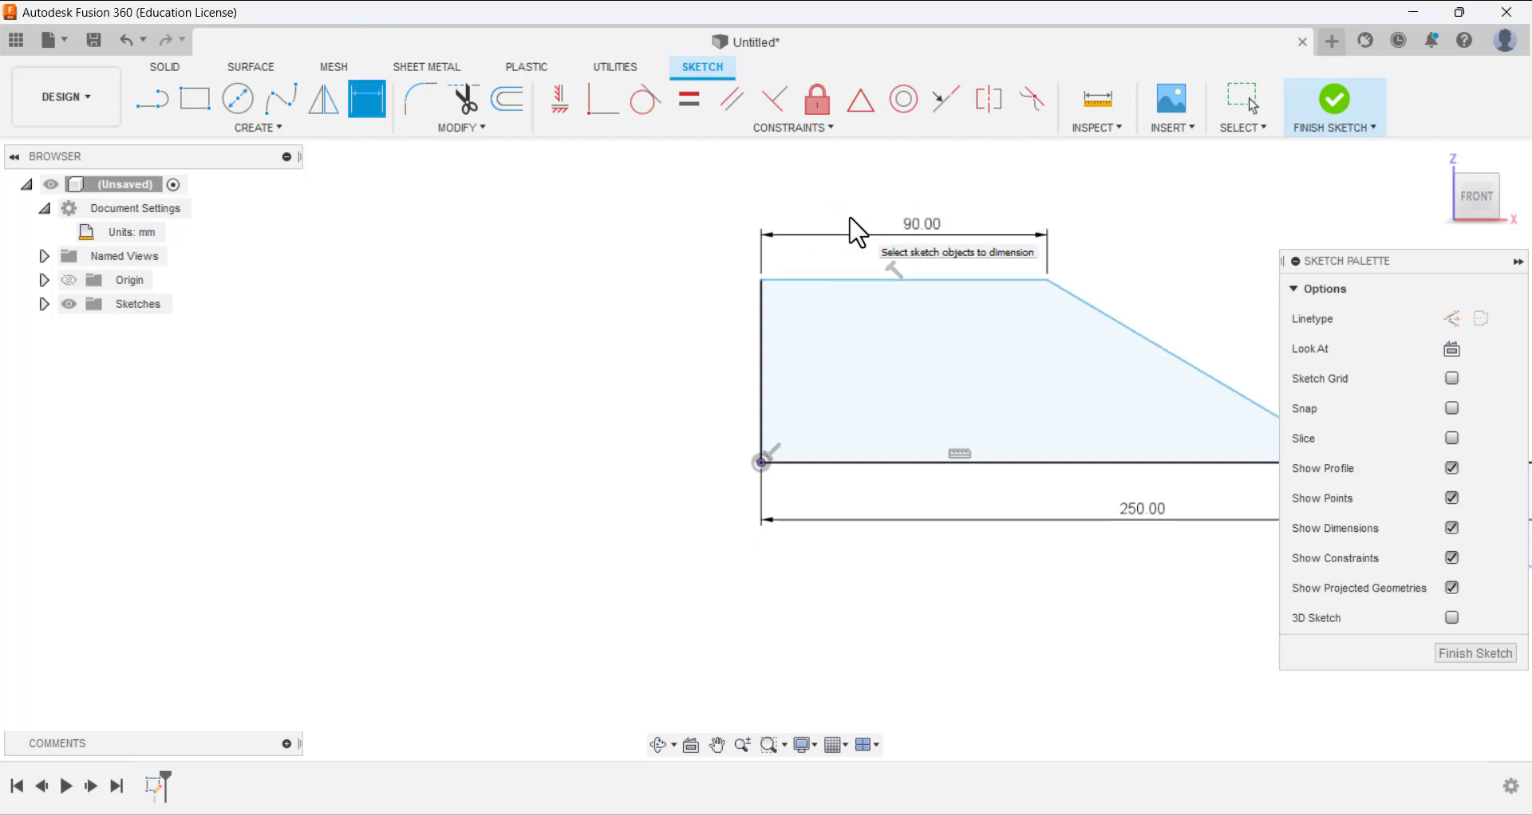
- Dimension the left edge height to 120 mm and the top-to-slope angle to 30°
left_click(762, 339)
left_click(694, 427)
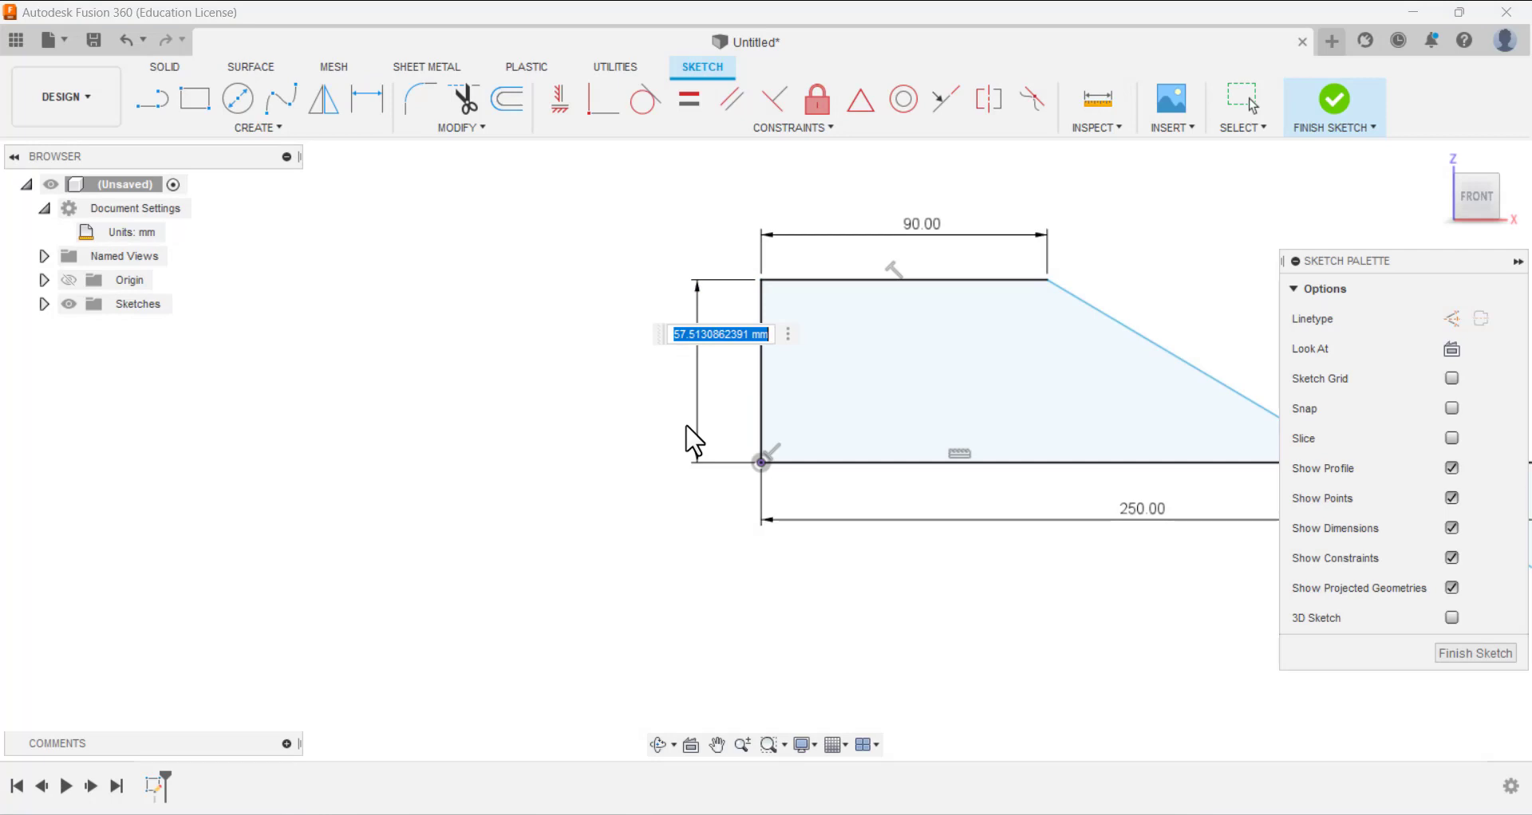
type("1")
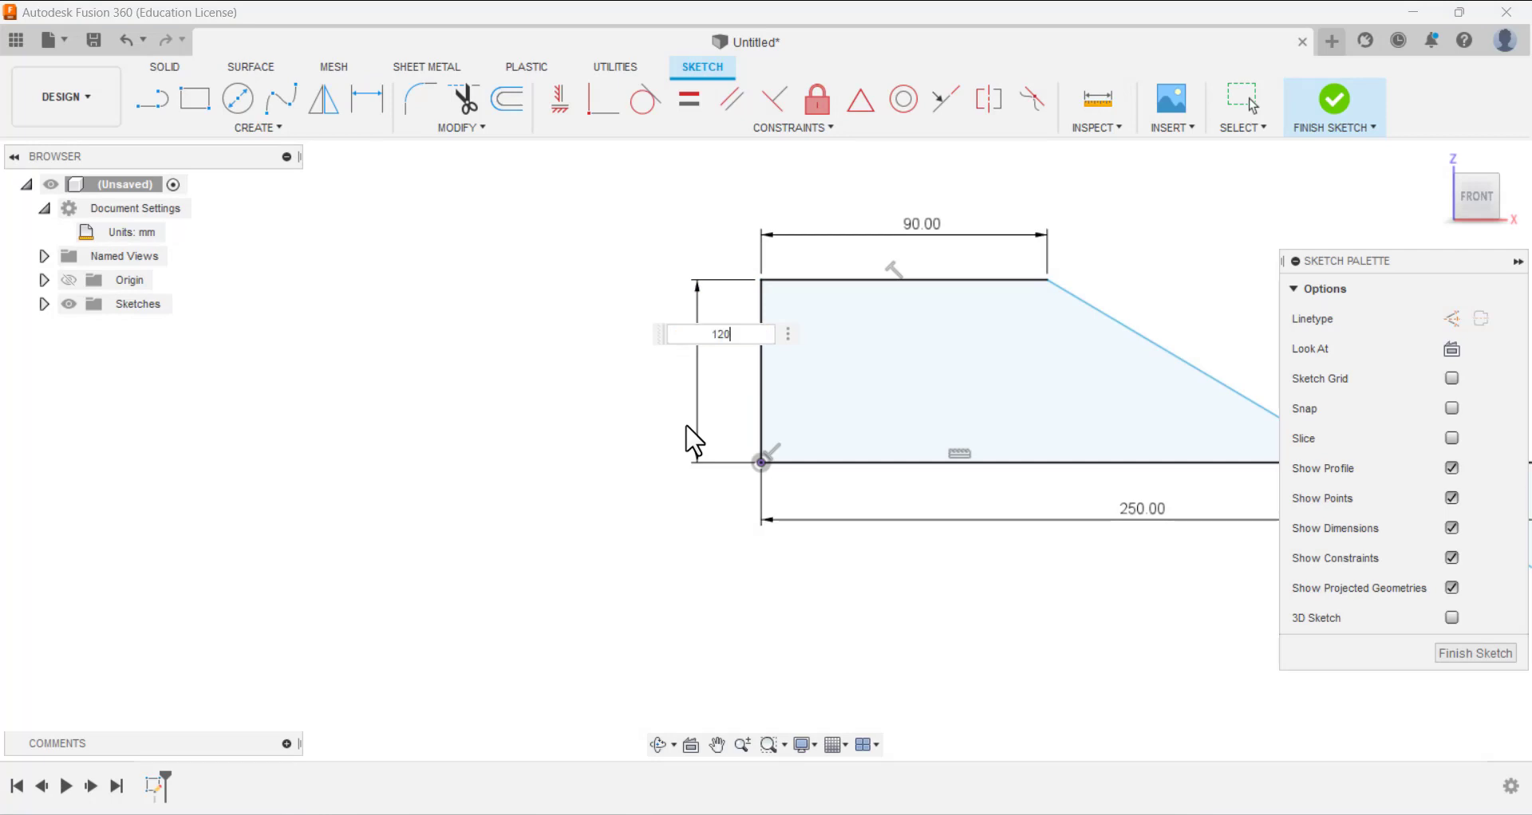
type("20")
key("Return")
scroll(565, 435, "down", 3)
scroll(571, 427, "up", 1)
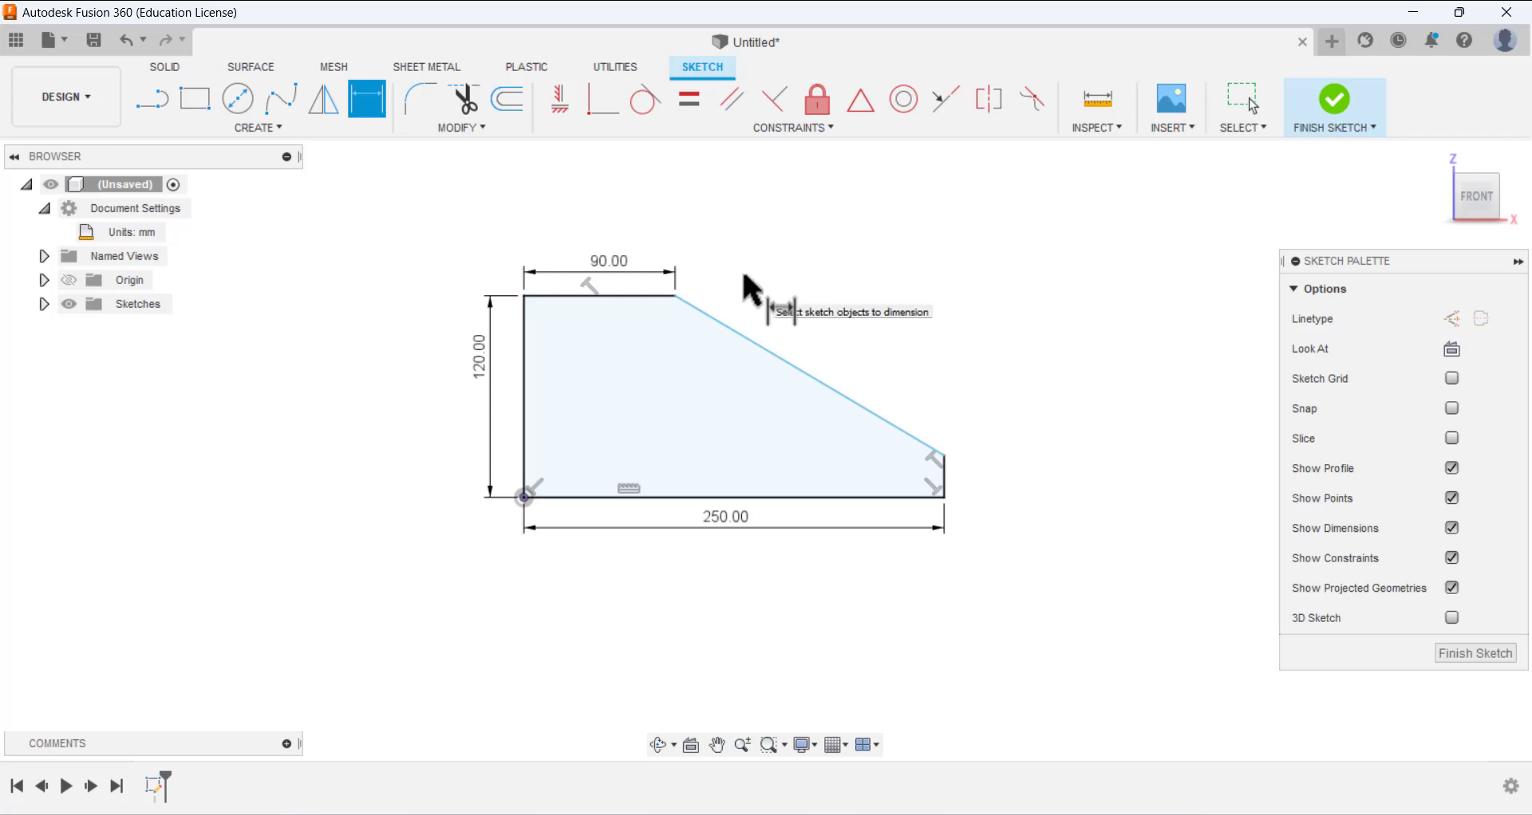
left_click(739, 330)
left_click(641, 296)
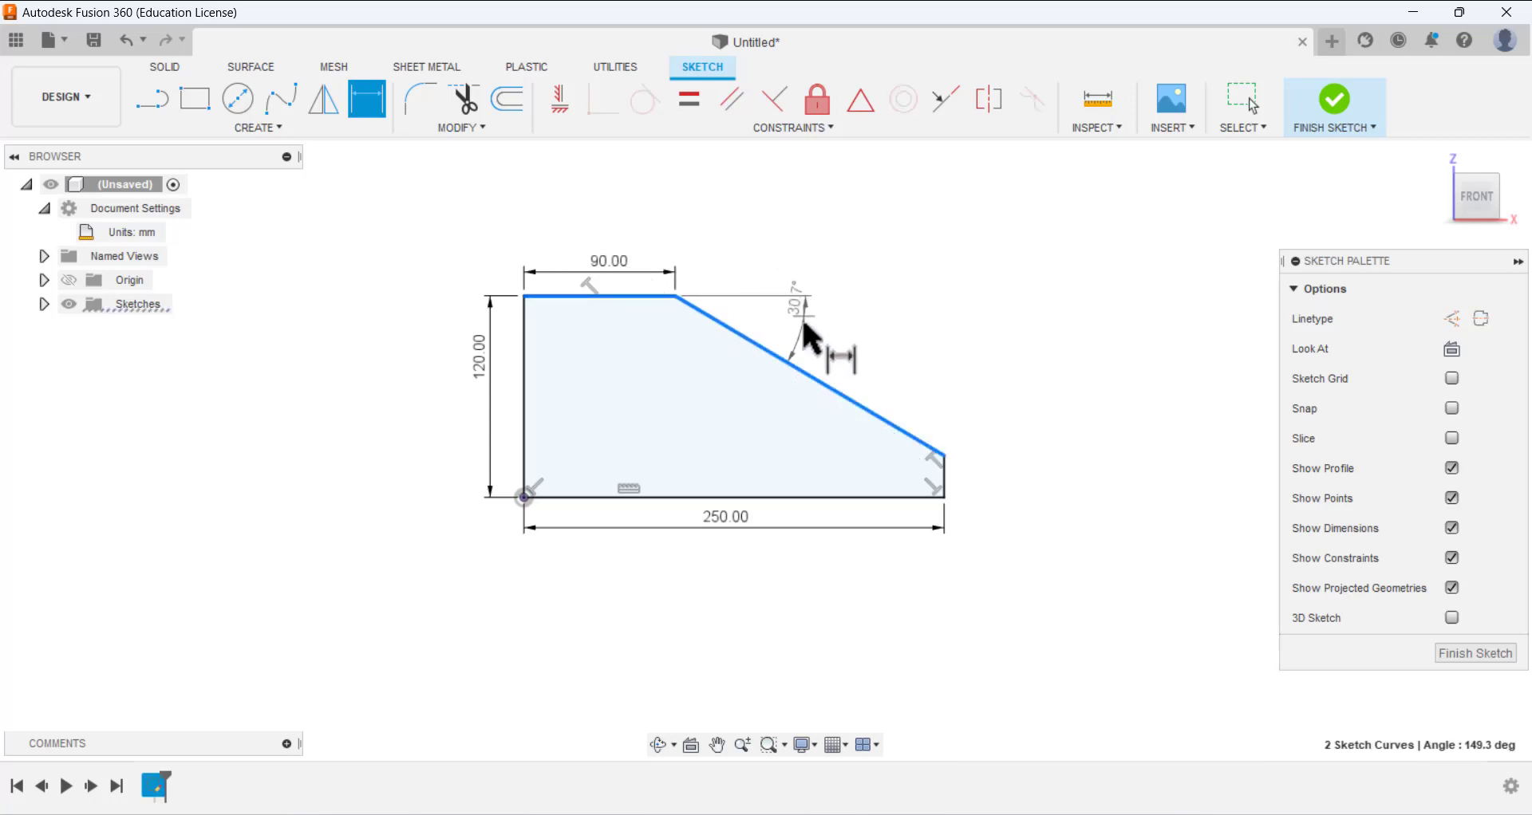
left_click(806, 328)
type("30")
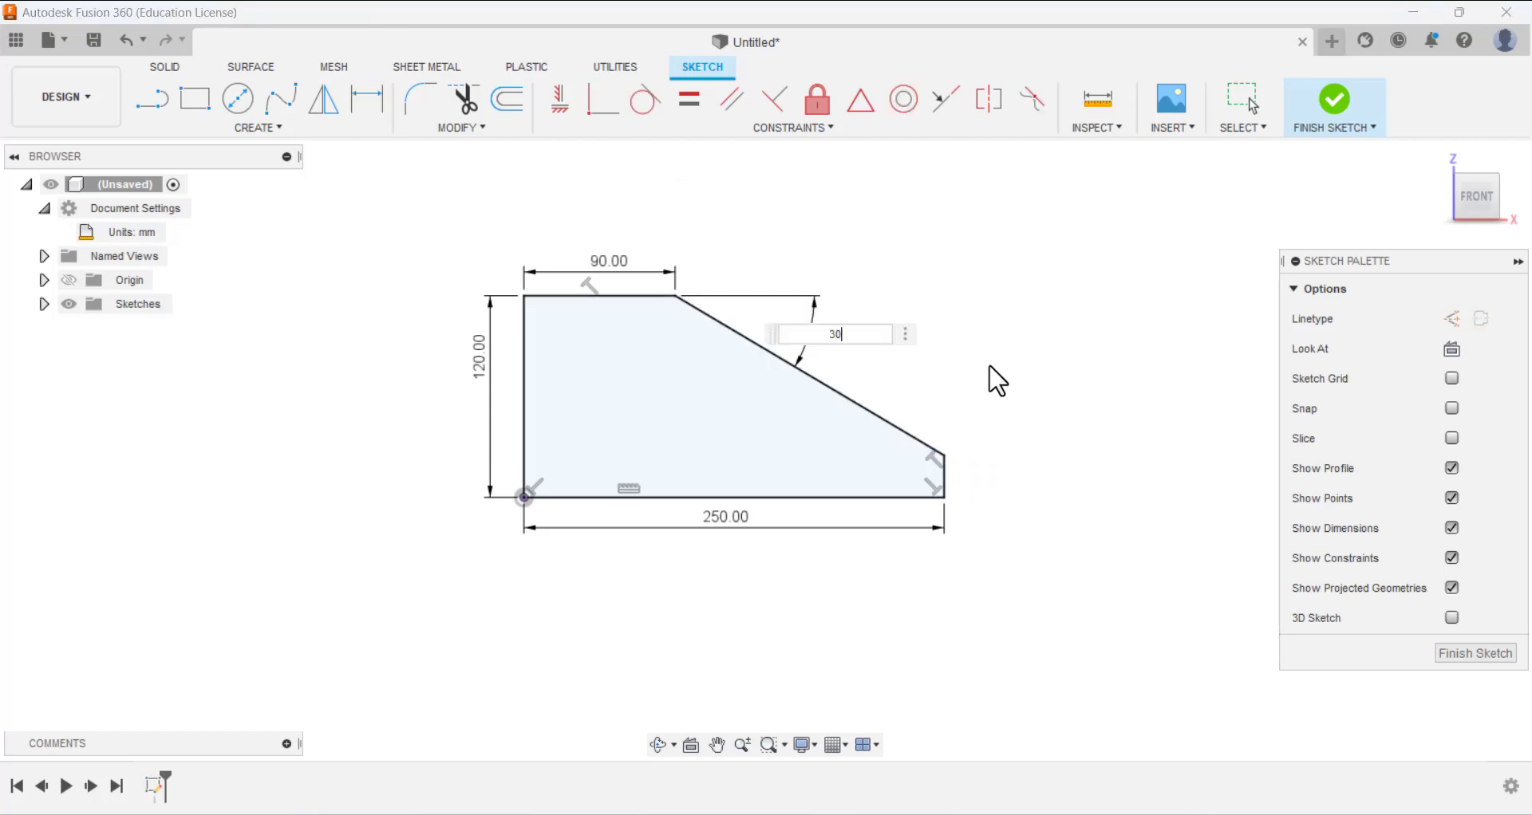
key("Return")
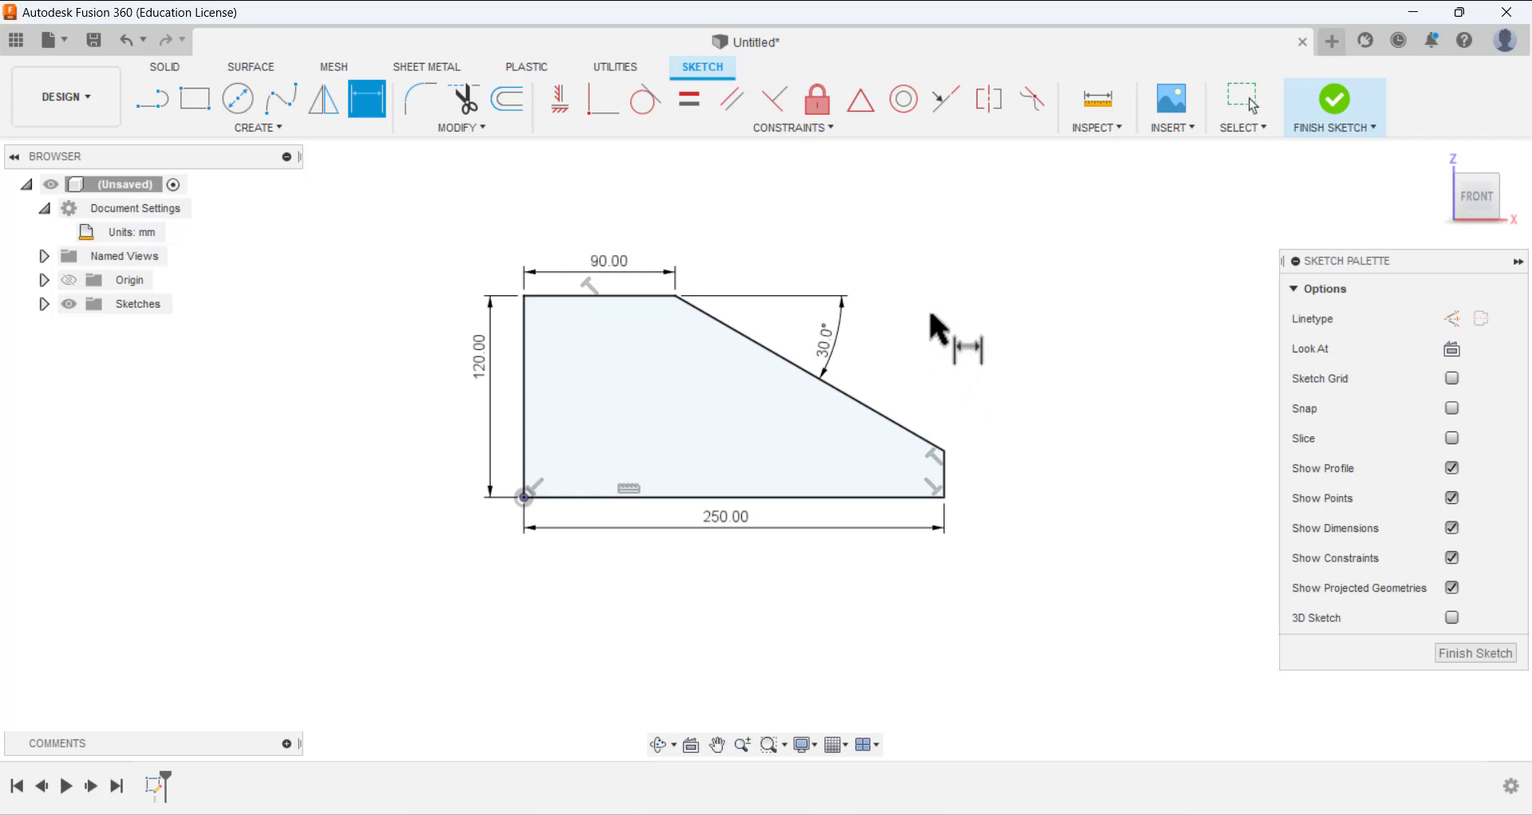
- Finish the wedge sketch and orbit to an isometric view
left_click(1465, 654)
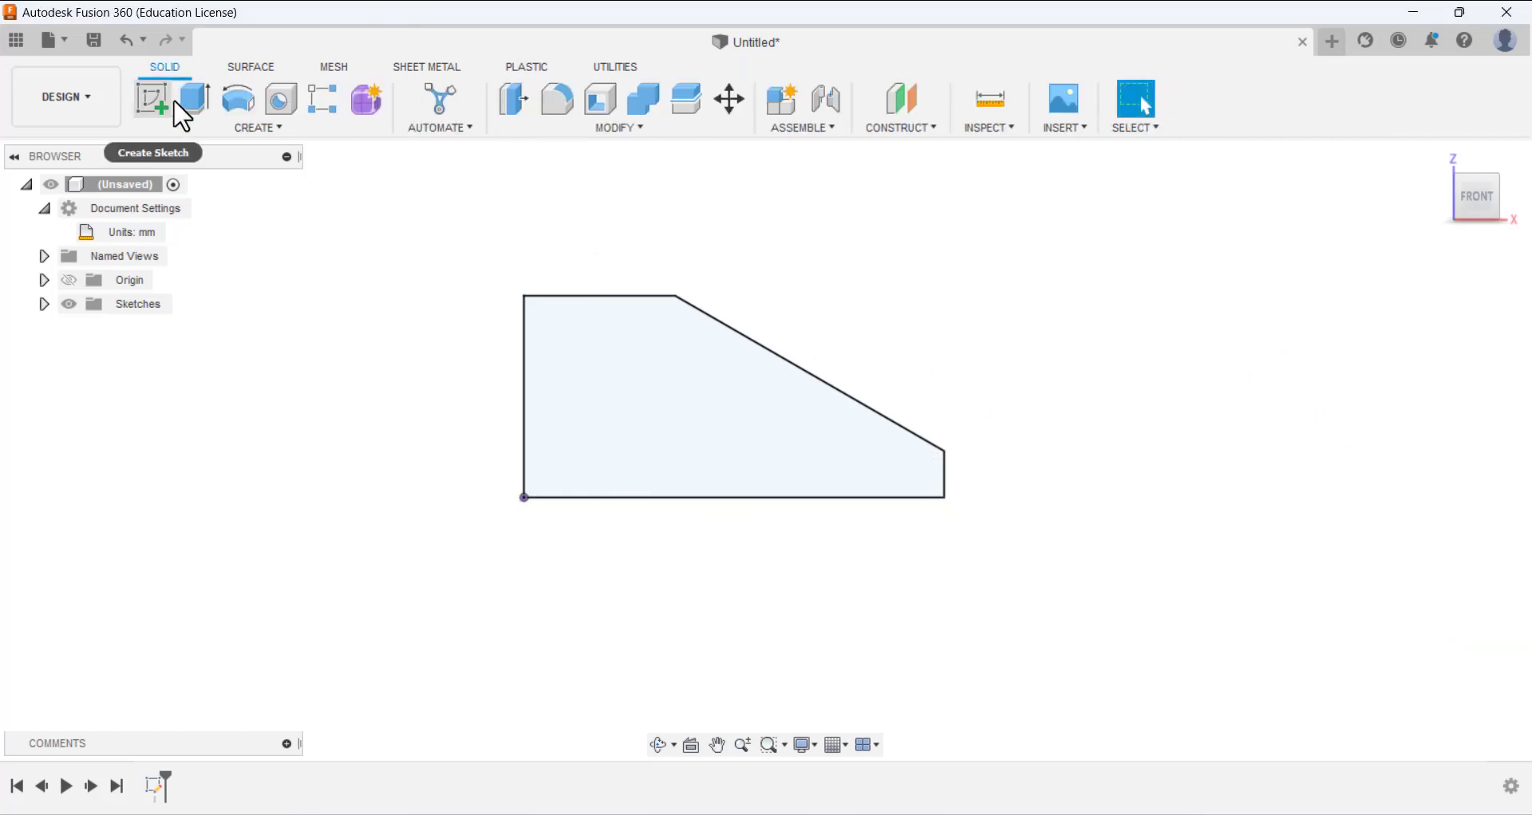
key("F4")
left_click_drag(928, 243, 900, 313)
key("Escape")
- Extrude the wedge profile 175 mm into a solid and return to the home view
left_click(197, 108)
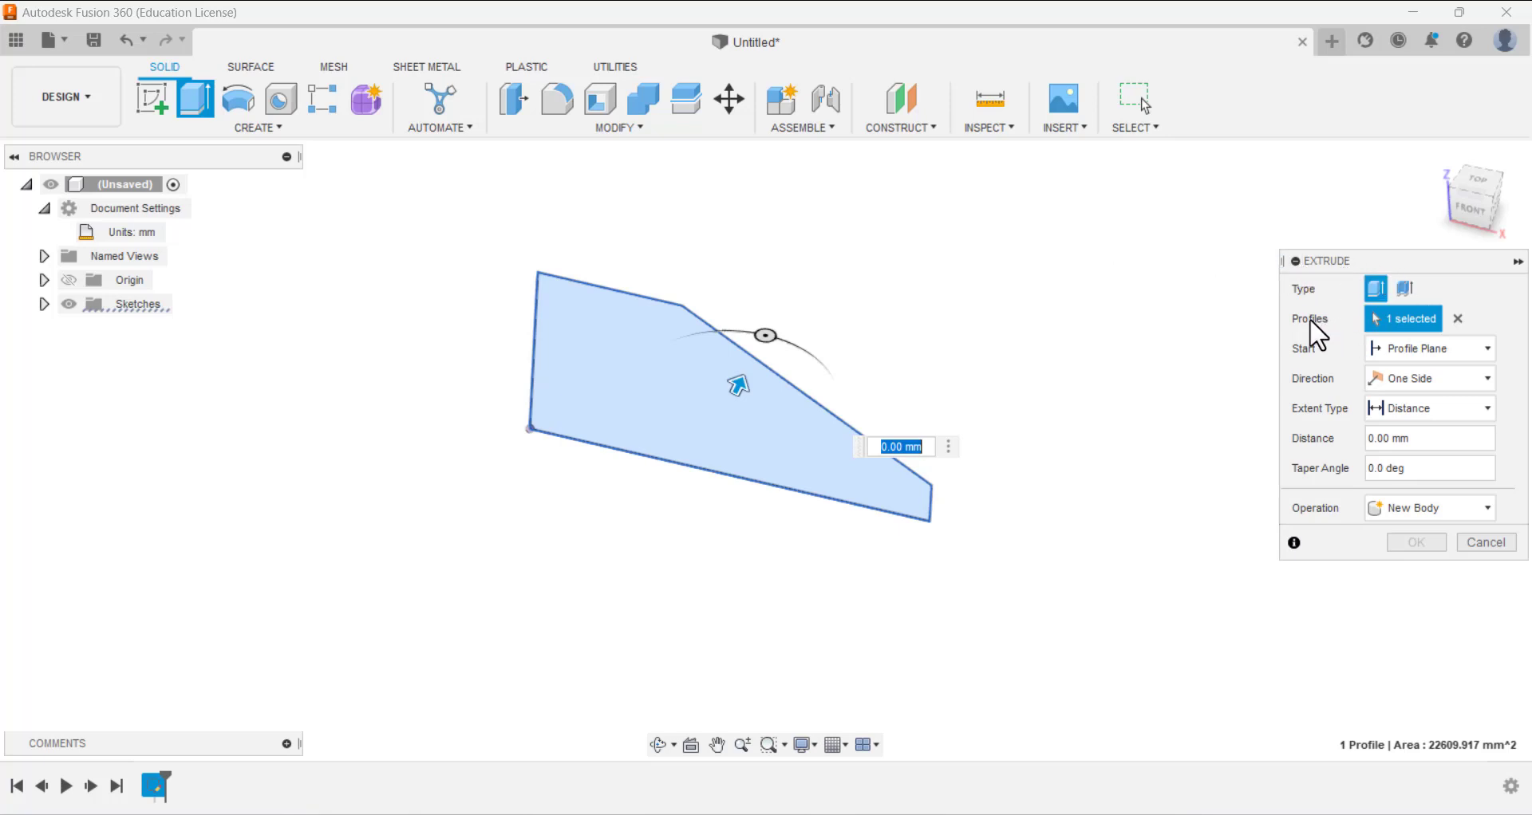
middle_click_drag(787, 376, 758, 389, "shift")
left_click_drag(766, 387, 867, 242)
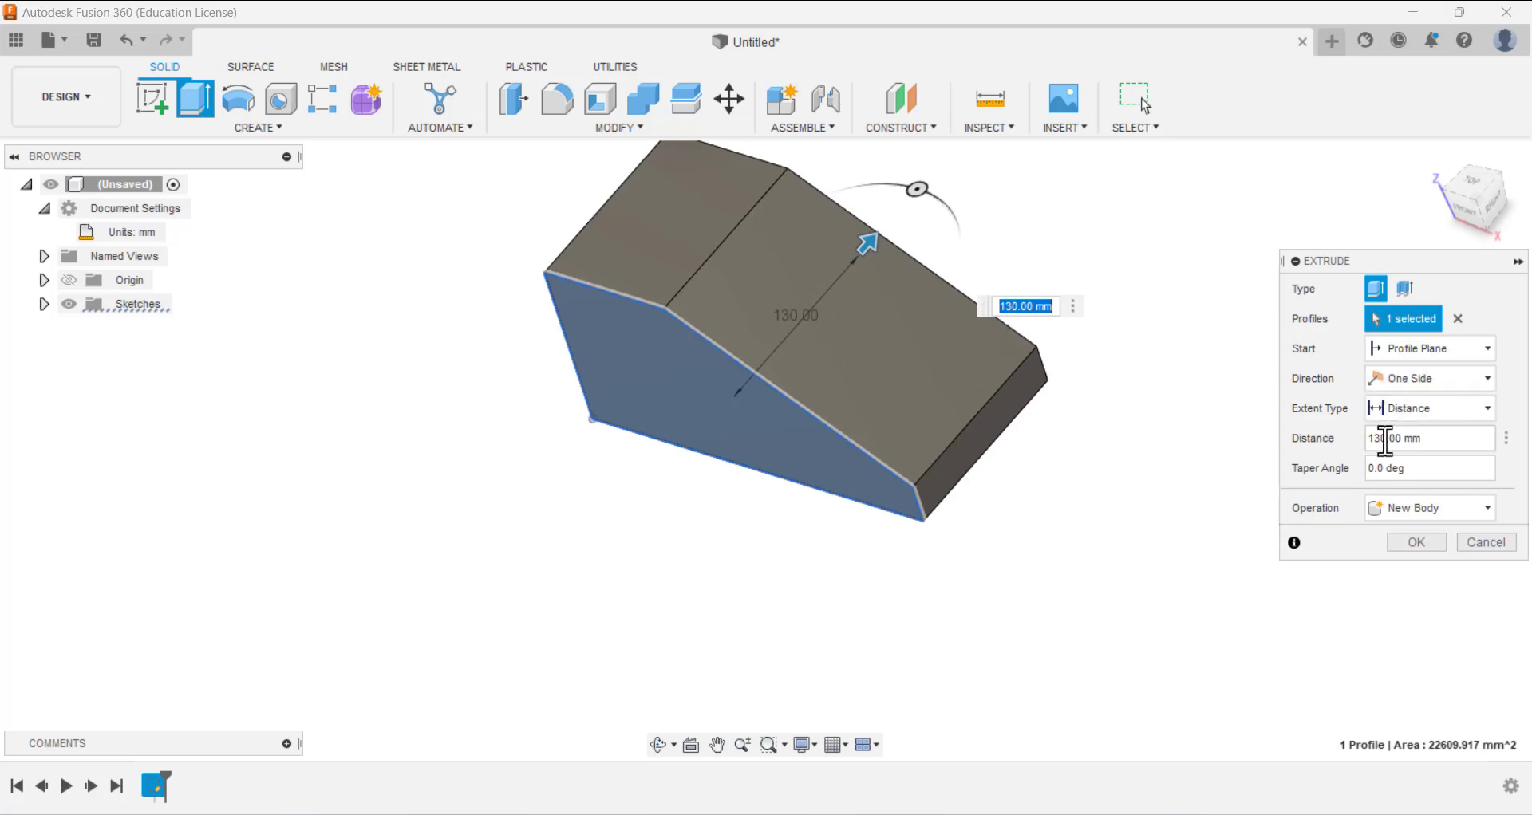
left_click(1422, 437)
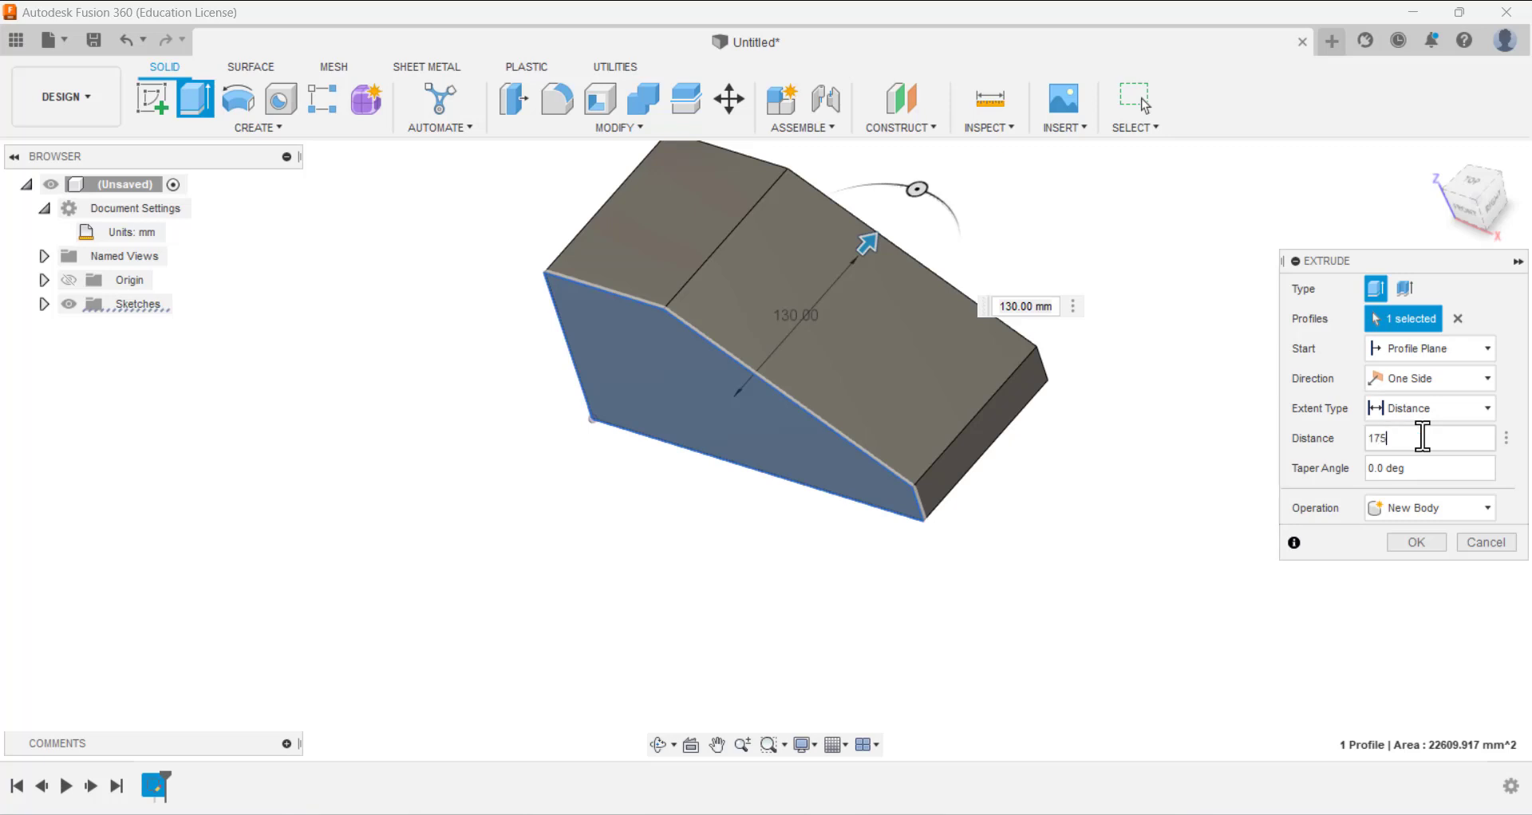
key("Return")
middle_click_drag(801, 448, 1370, 237, "shift")
left_click(1441, 158)
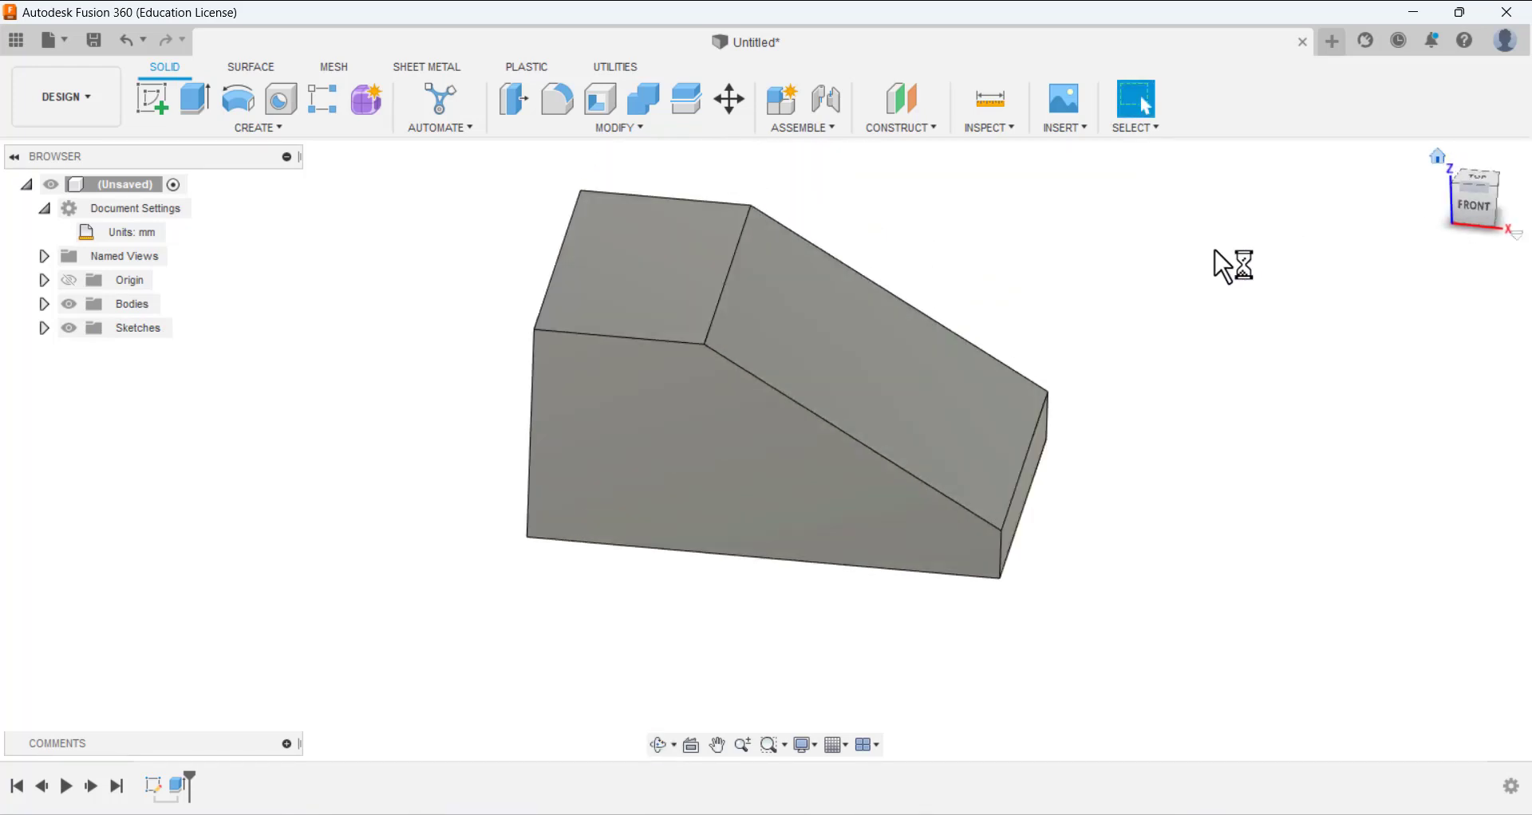
- Start a new sketch on the wedge's top face
scroll(997, 237, "down", 1)
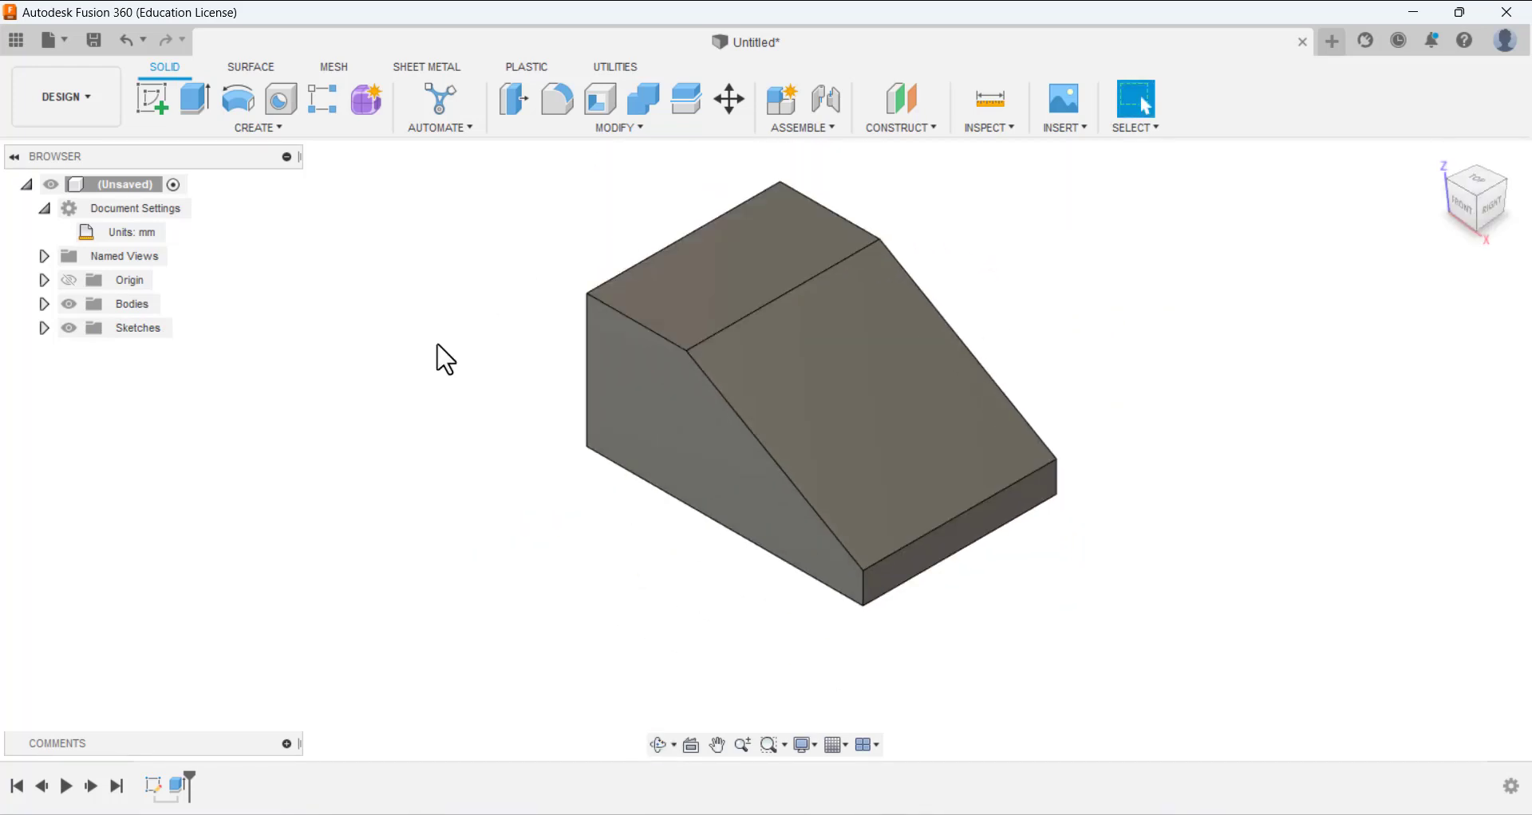
left_click(154, 101)
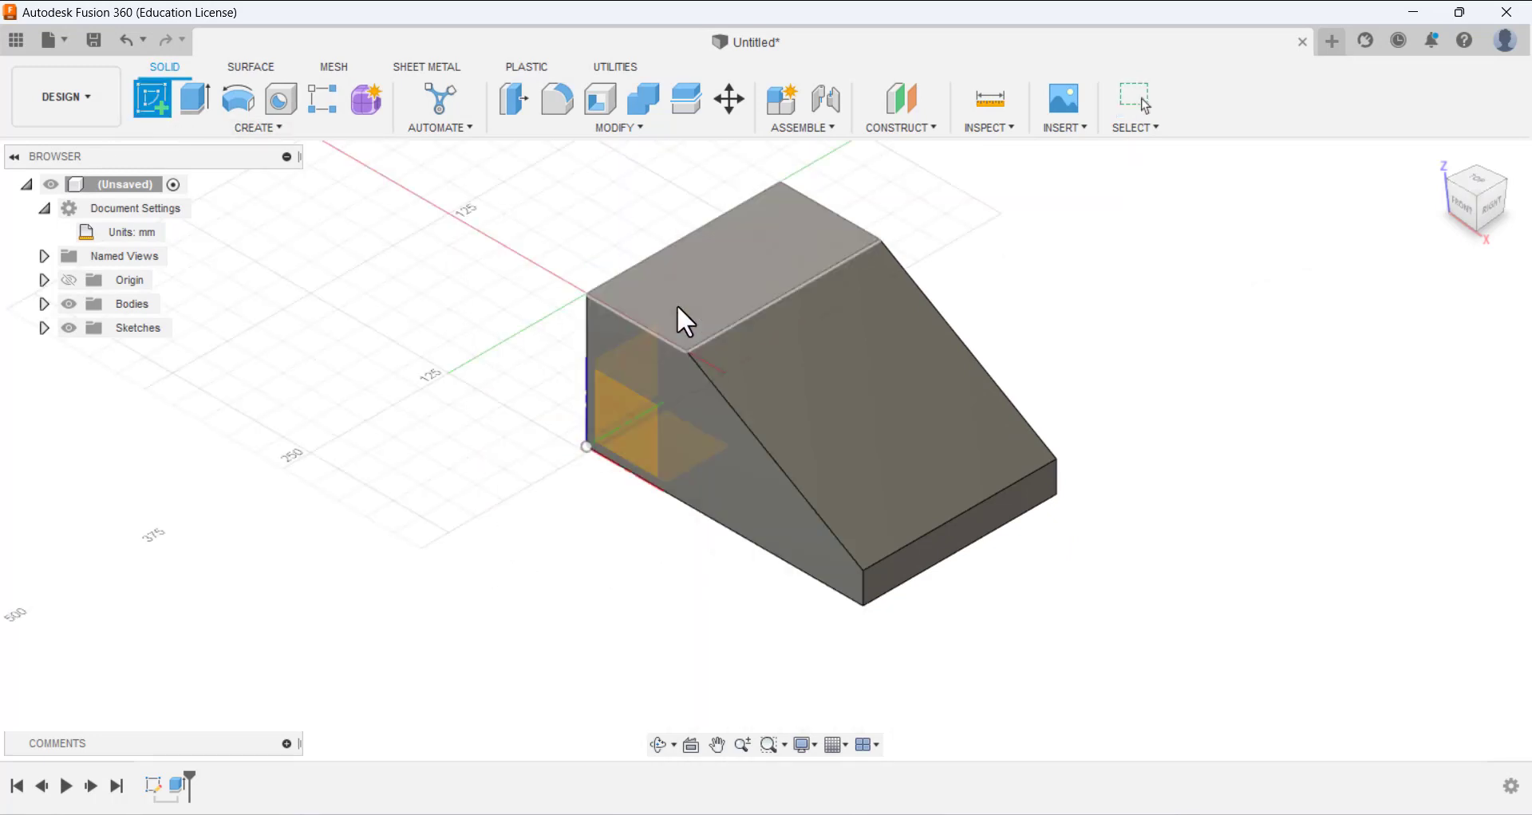
left_click(721, 270)
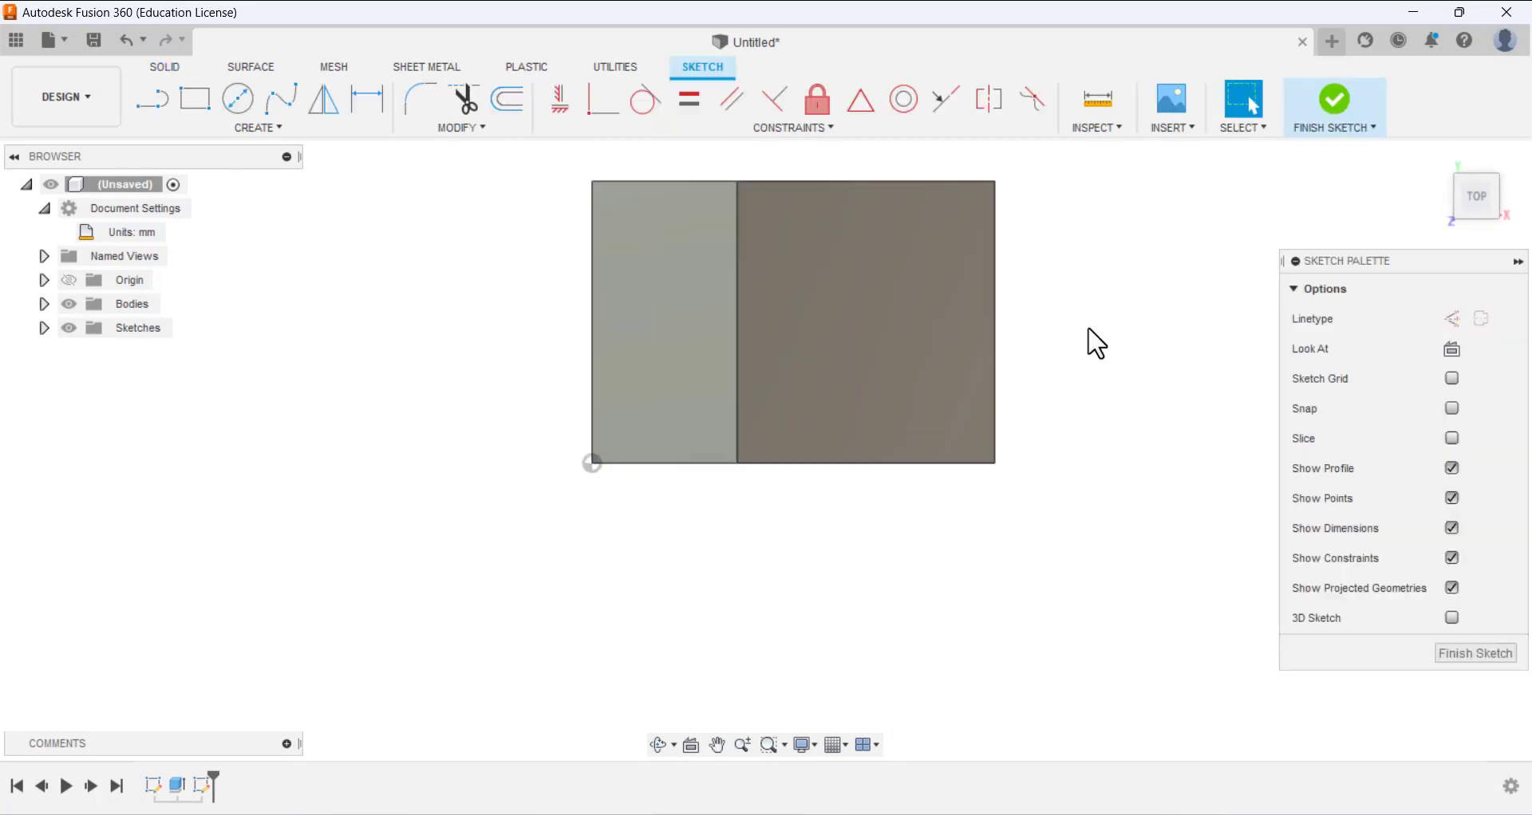
- Draw one slanted line from the face's bottom edge toward its right edge
left_click(152, 101)
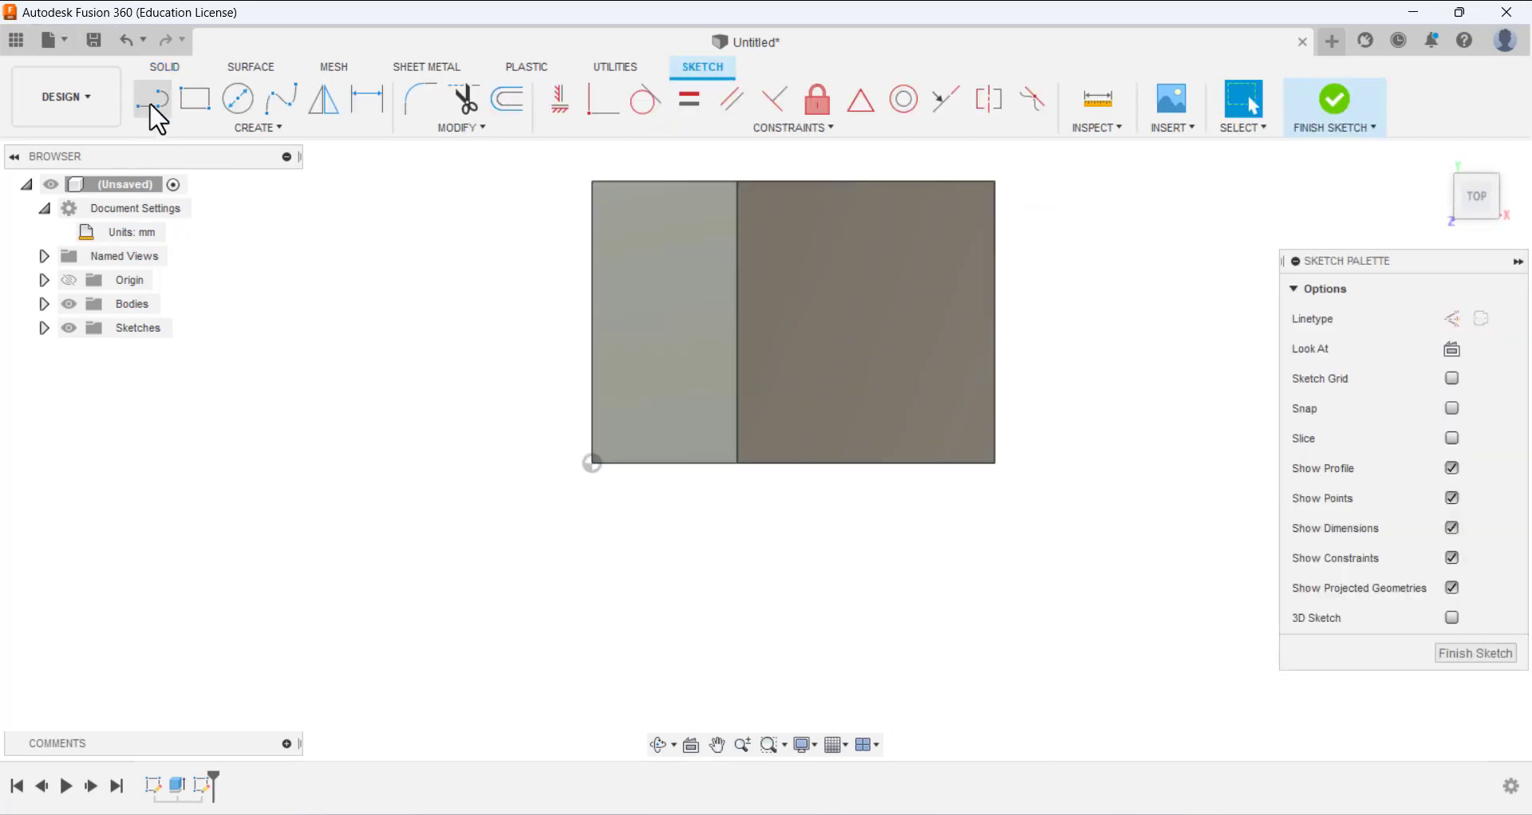
left_click(683, 464)
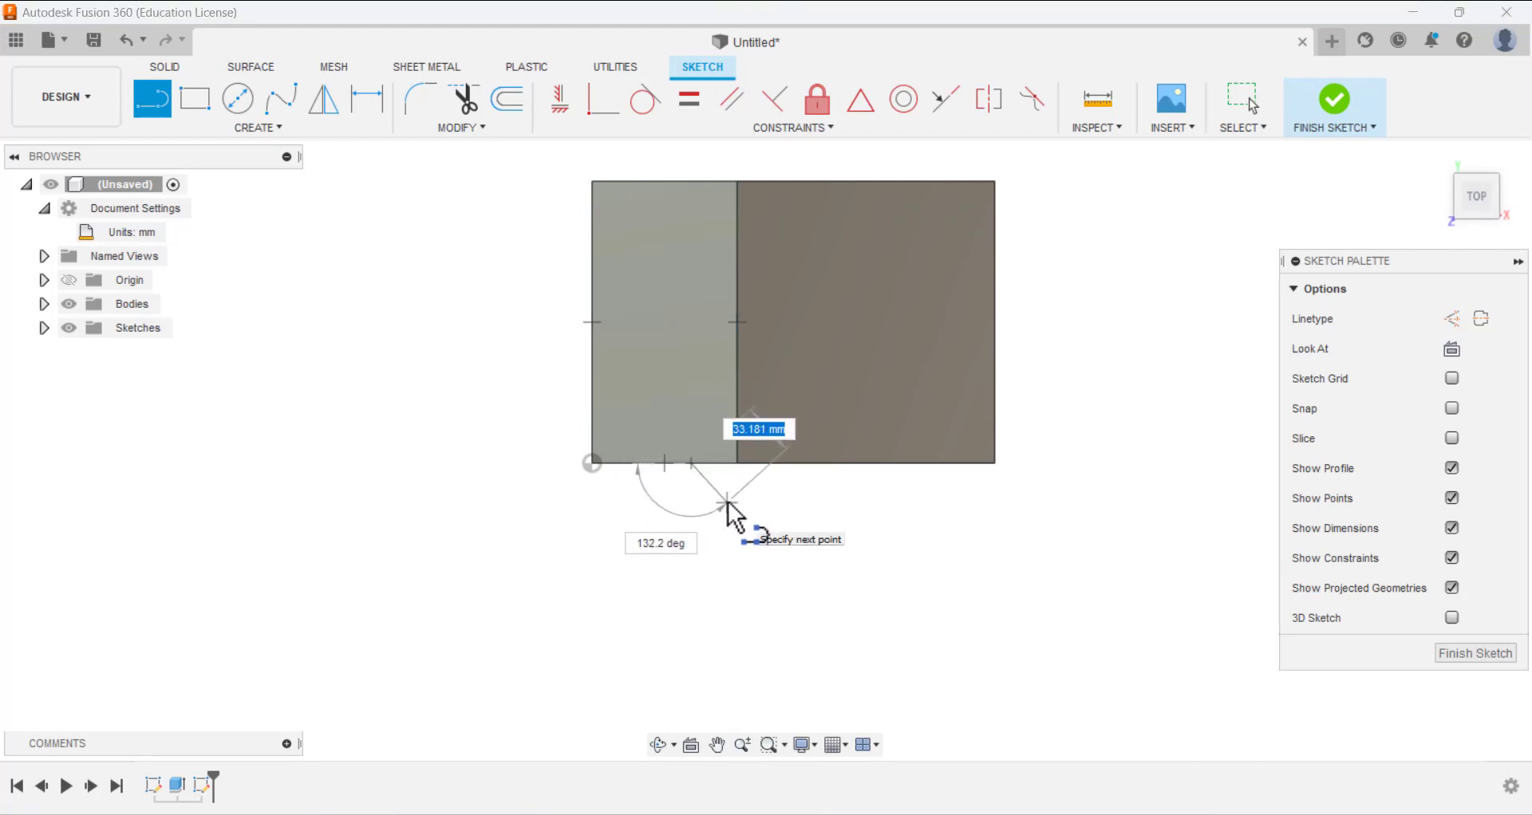
key("Escape")
left_click(148, 110)
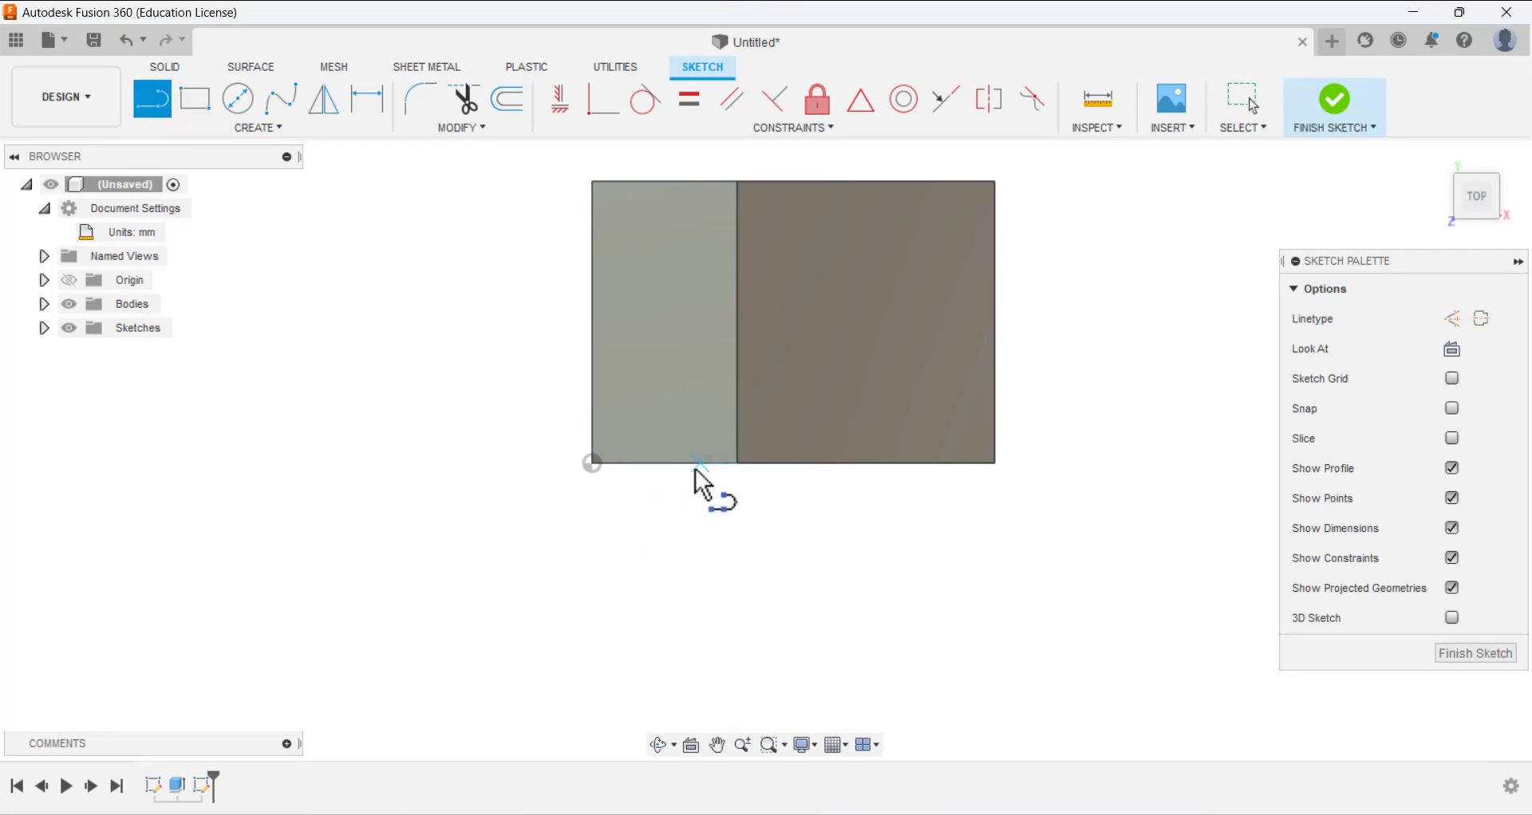
left_click(684, 463)
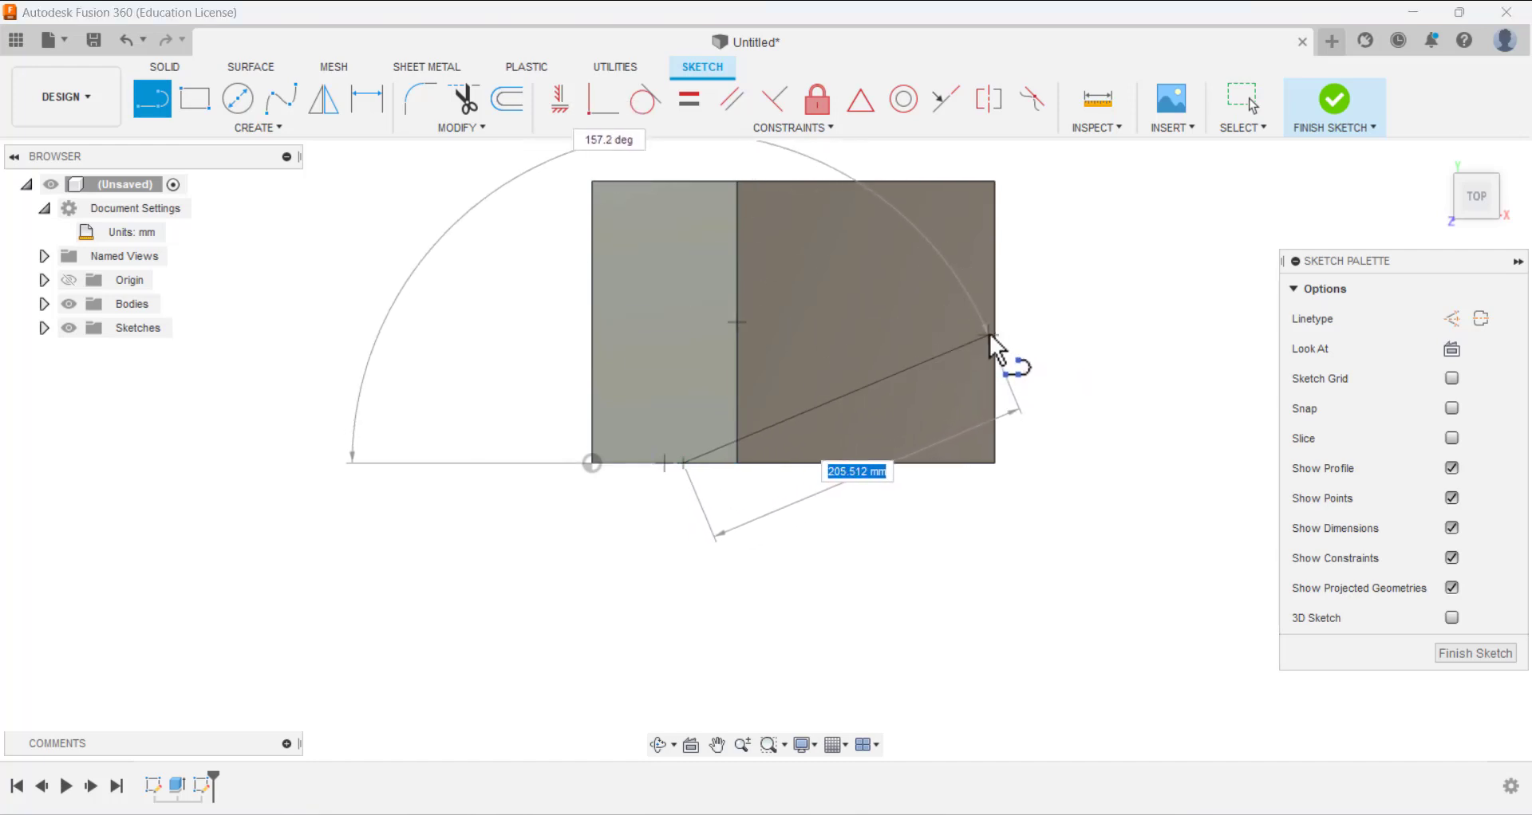
left_click(970, 339)
right_click(1066, 325)
key("Escape")
key("Escape")
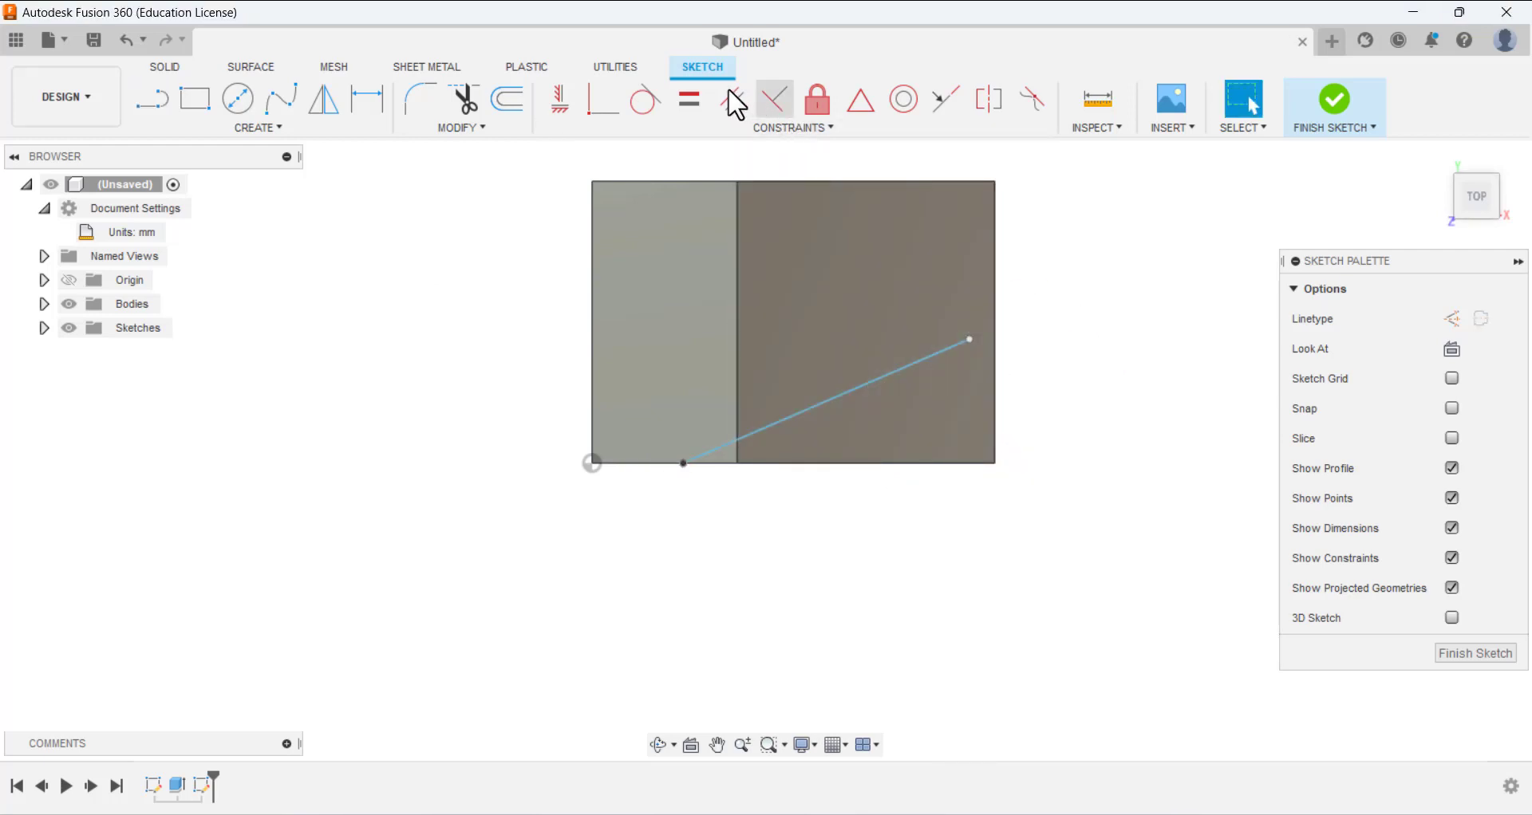
- Make the line's upper end coincident with the right edge and place its lower end 75 mm from the corner
left_click(601, 100)
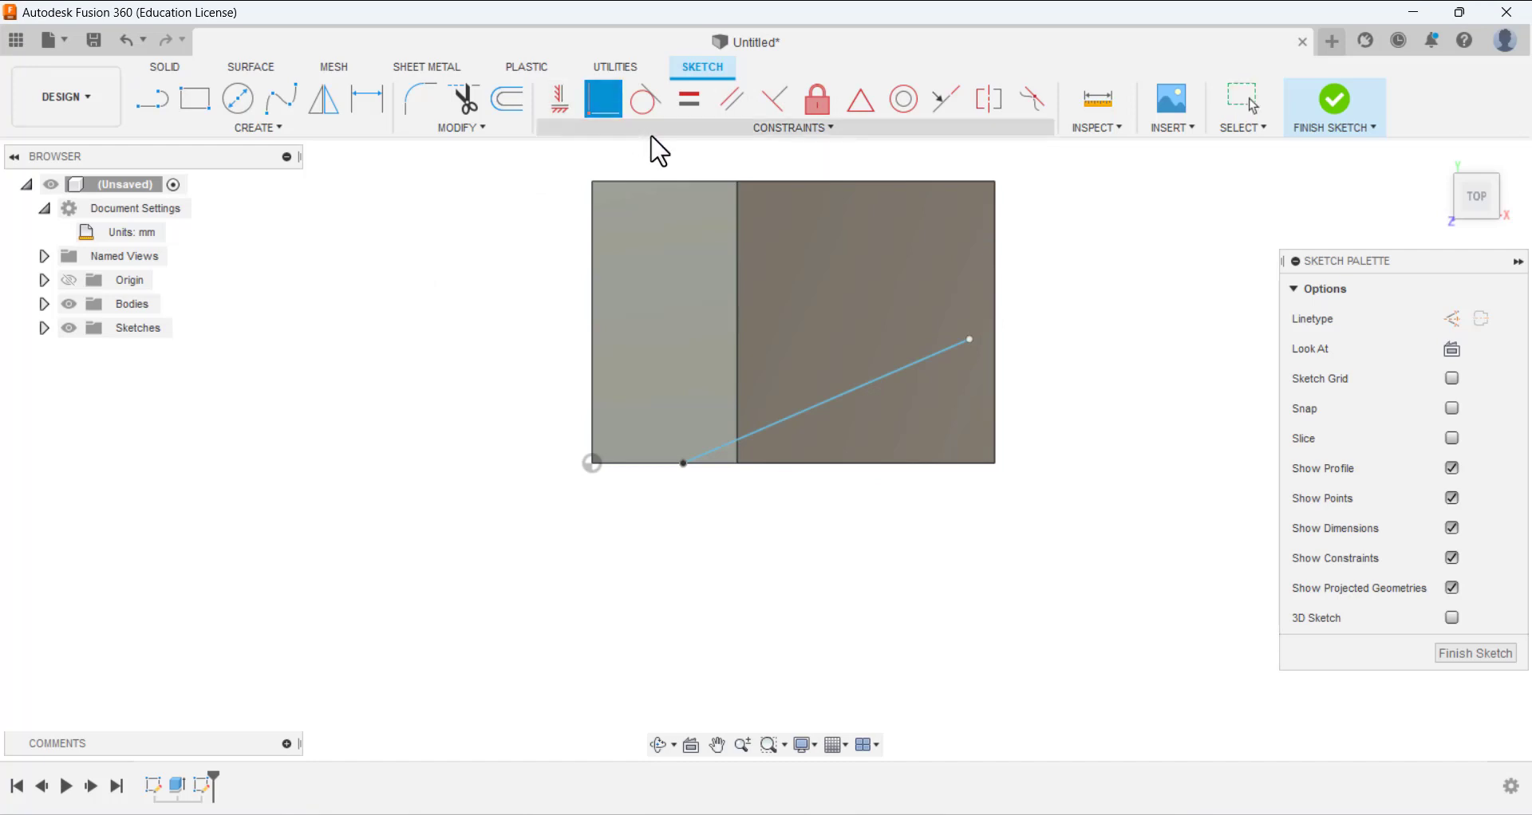
left_click(970, 339)
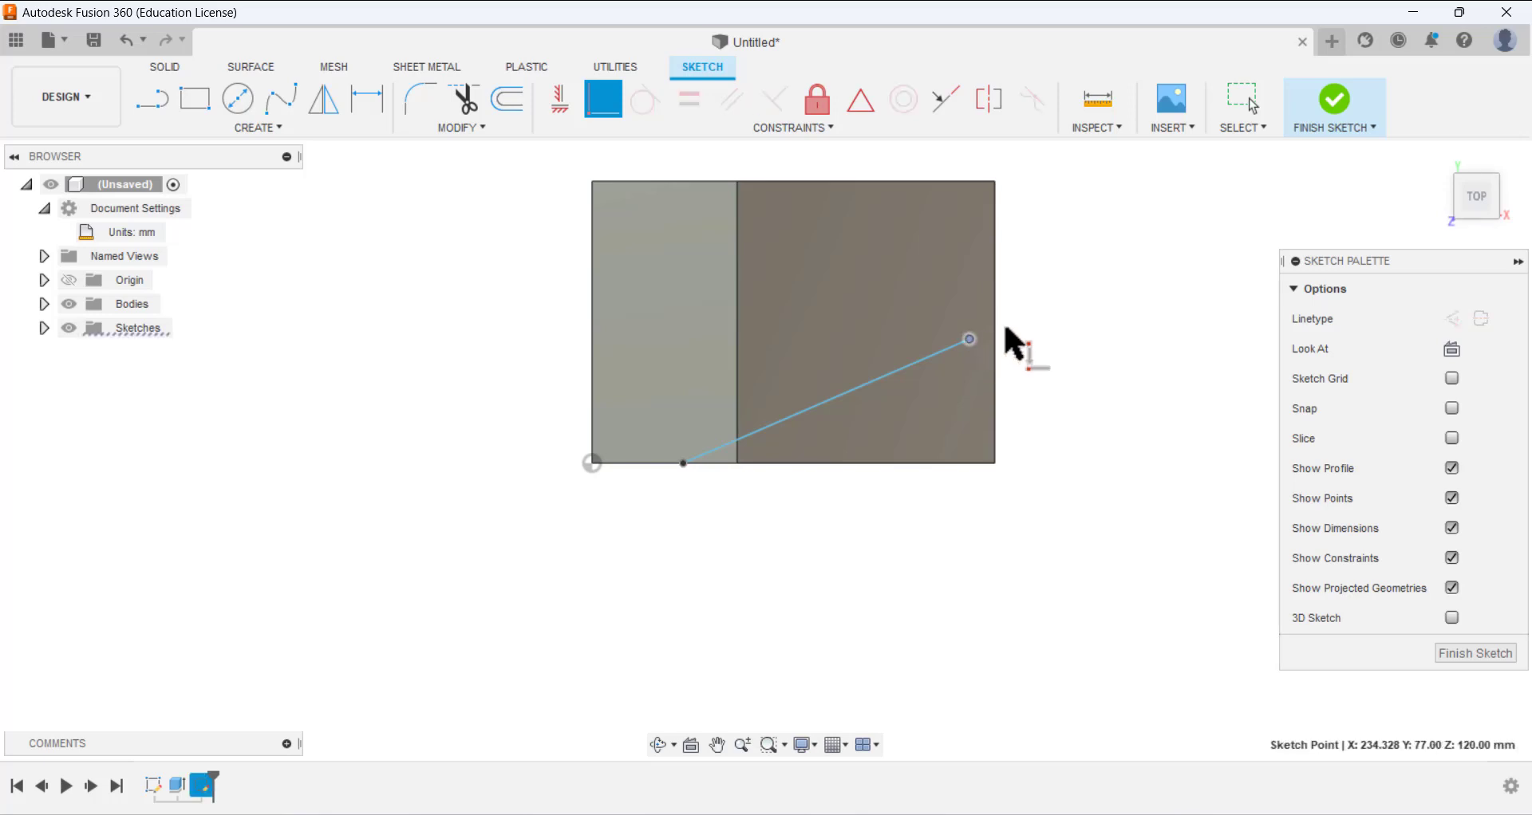
left_click(995, 330)
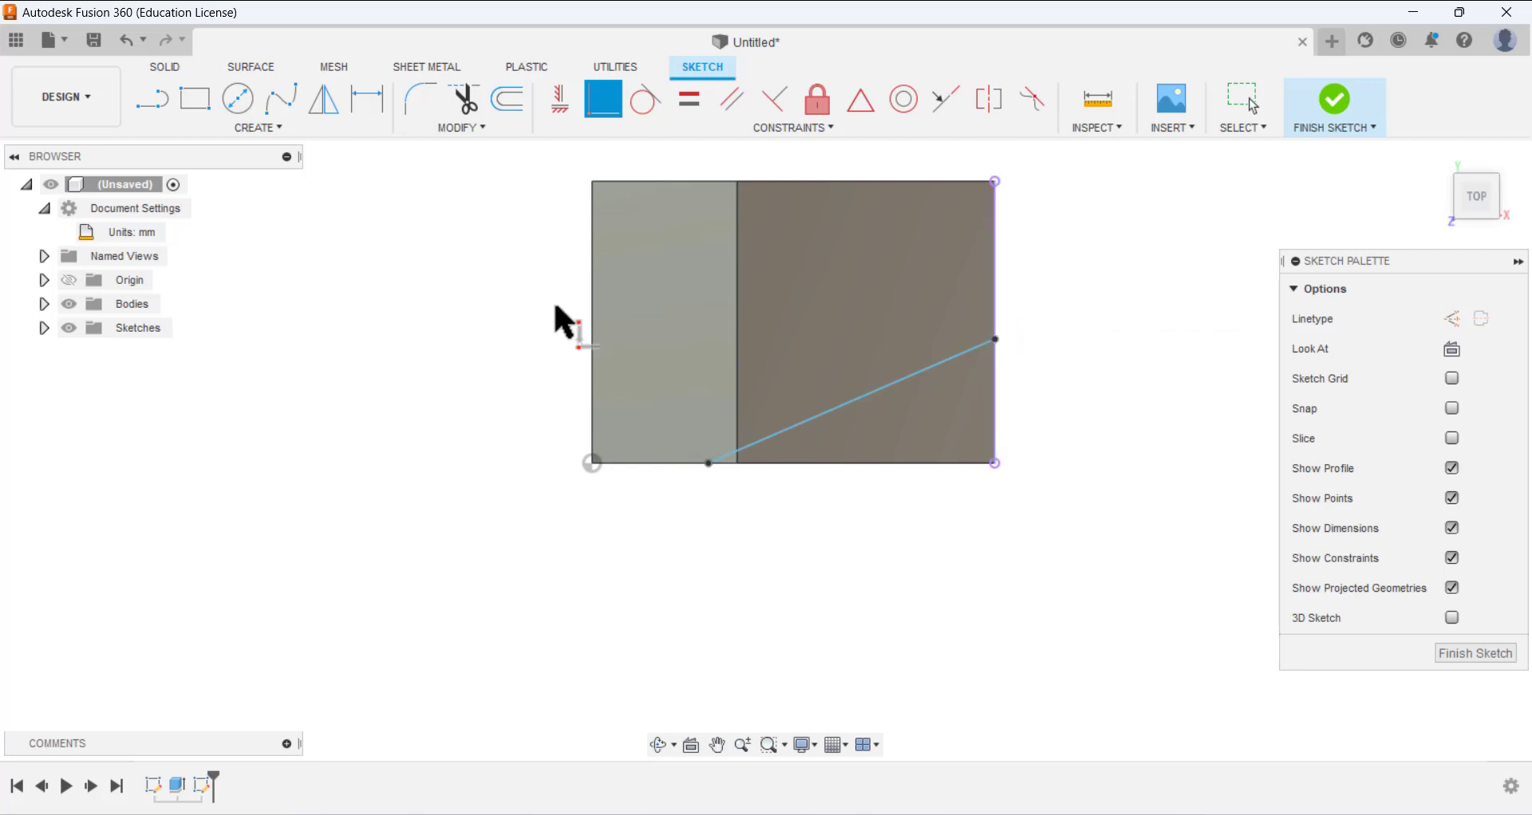
left_click(369, 98)
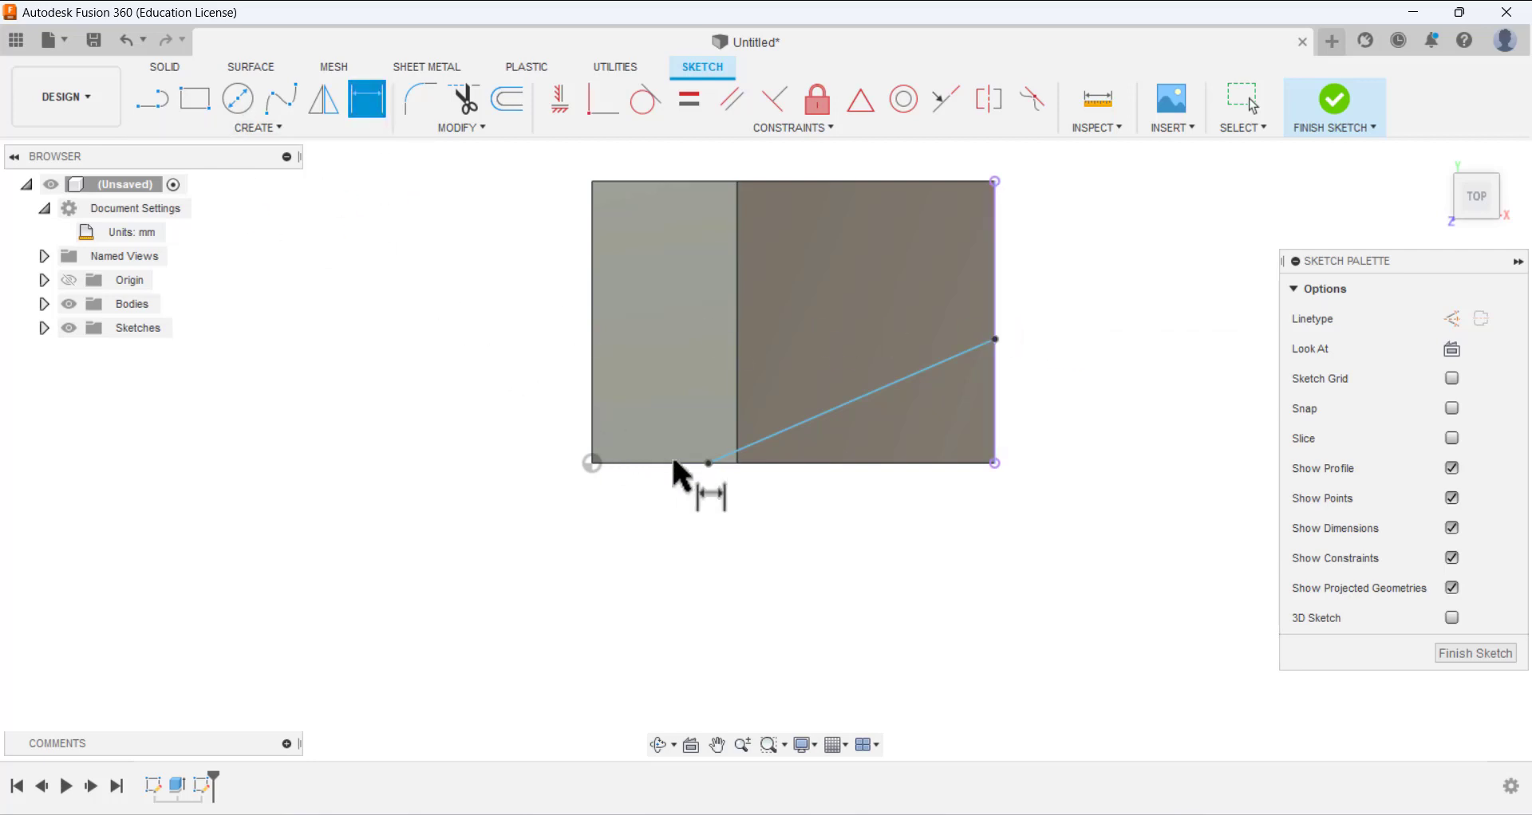
left_click(708, 462)
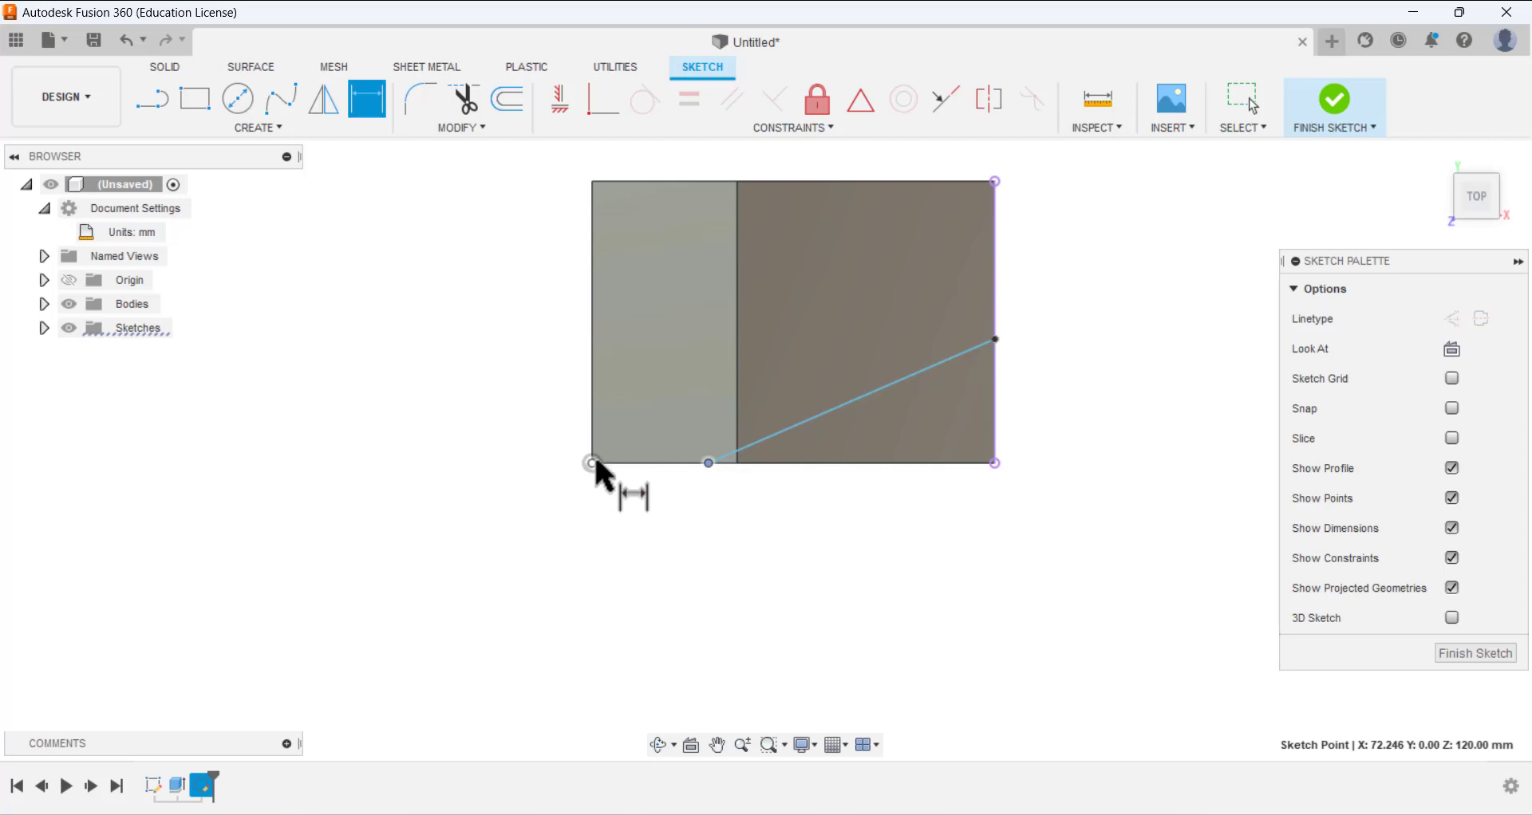
left_click(592, 463)
left_click(687, 528)
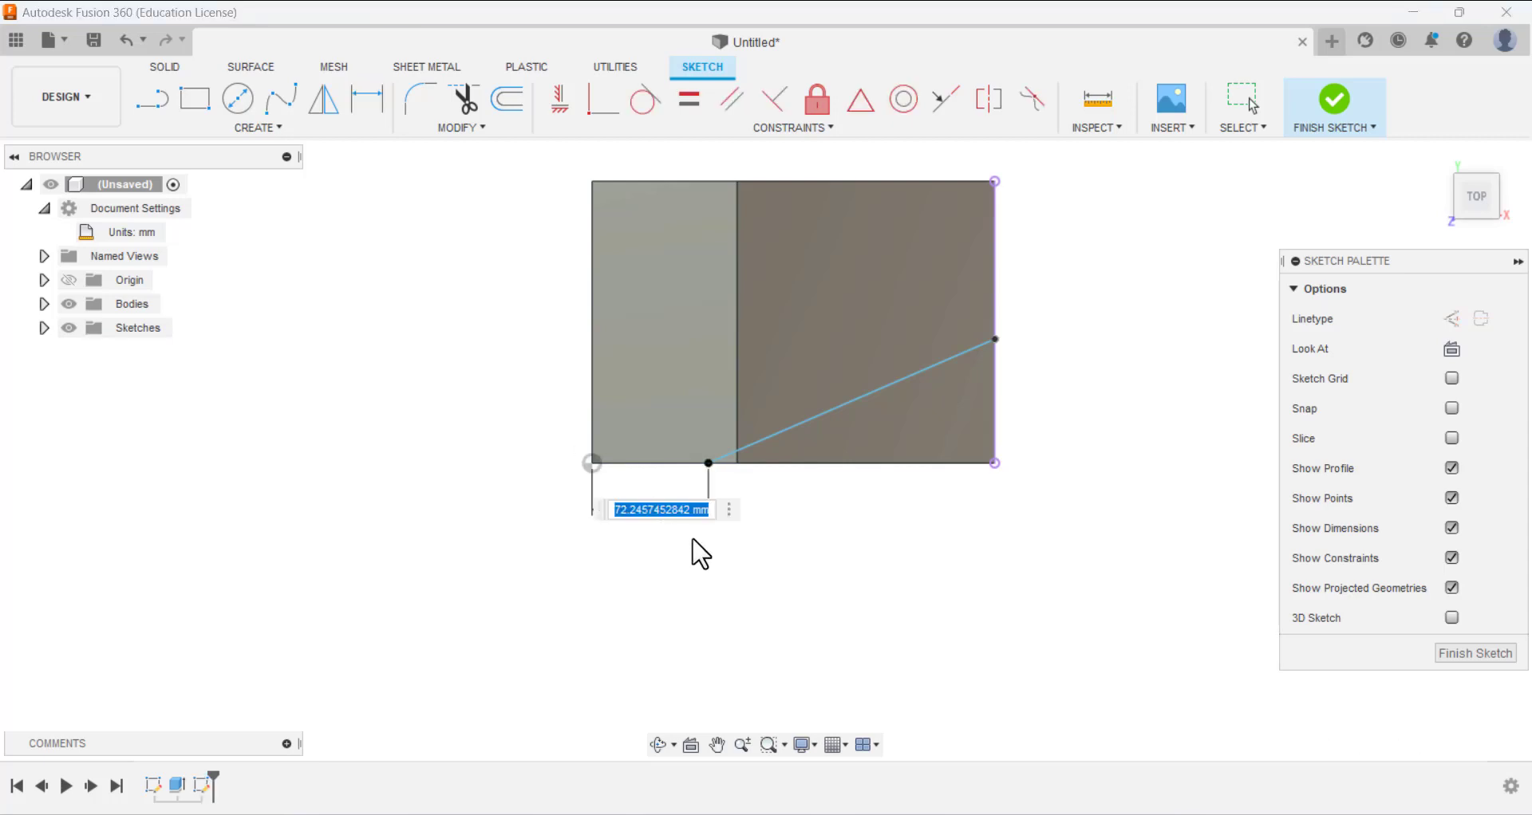
type("75")
key("Return")
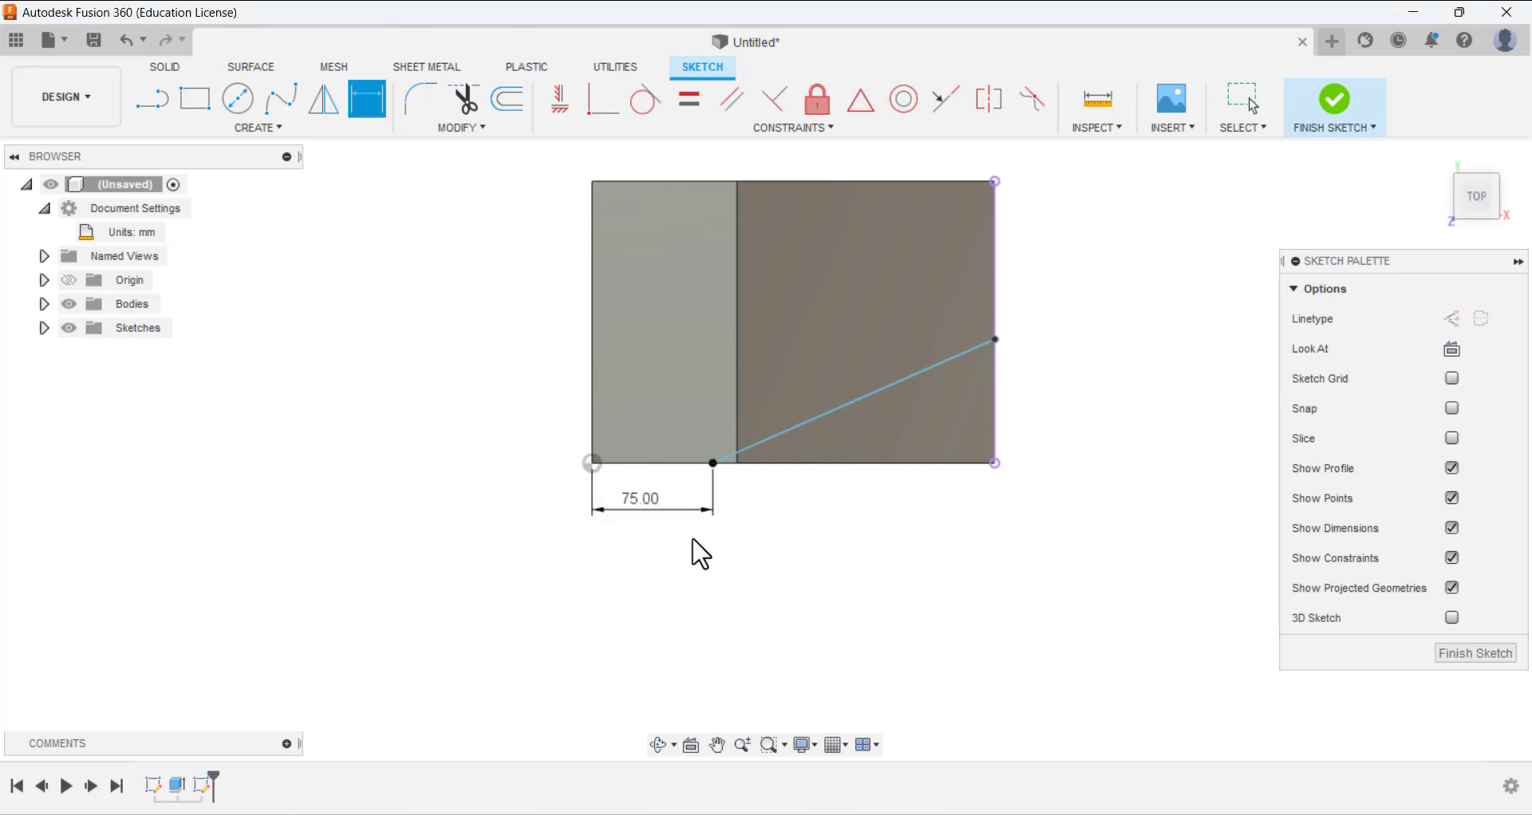
- Set the slanted line at 30° to the bottom edge
left_click(958, 356)
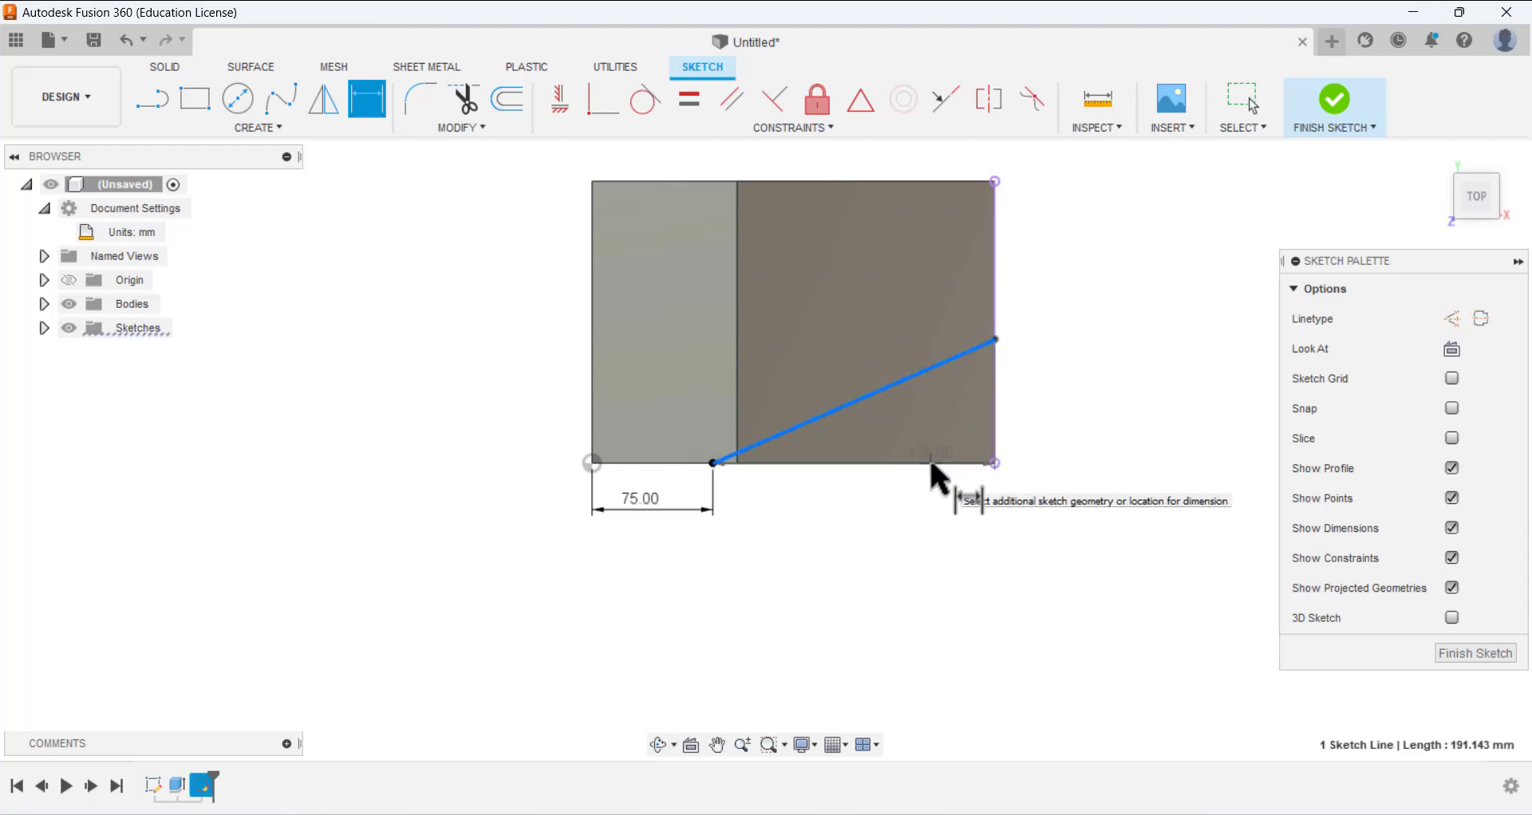
left_click(668, 464)
left_click(871, 434)
type("30")
key("Return")
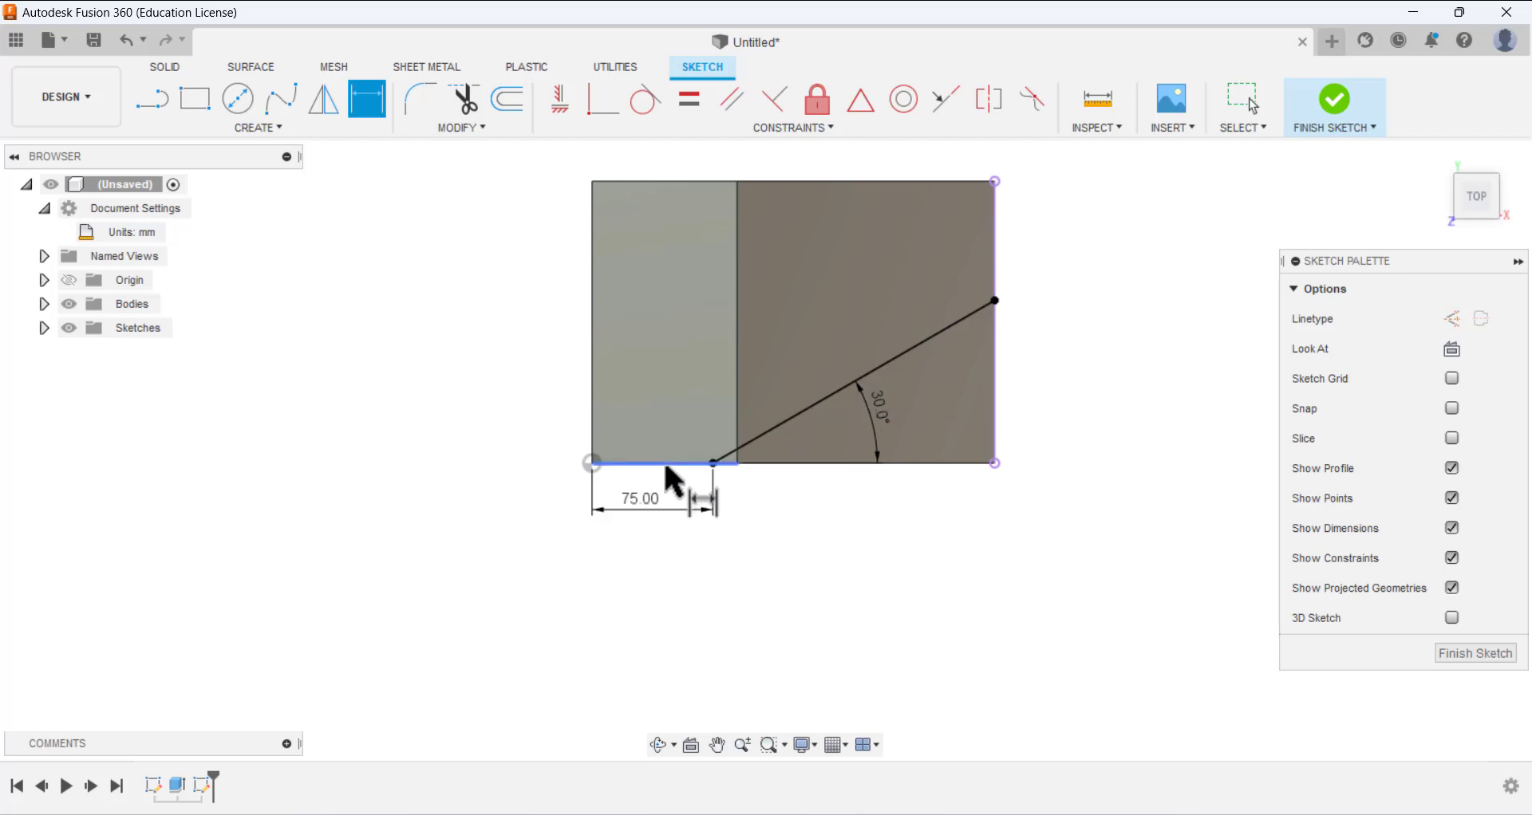
mouse_move(814, 530)
middle_mouse_down("shift")
mouse_move(754, 449)
mouse_move(830, 541)
mouse_move(773, 514)
mouse_move(794, 423)
mouse_move(797, 514)
mouse_move(806, 479)
mouse_move(1095, 491)
middle_mouse_up("shift")
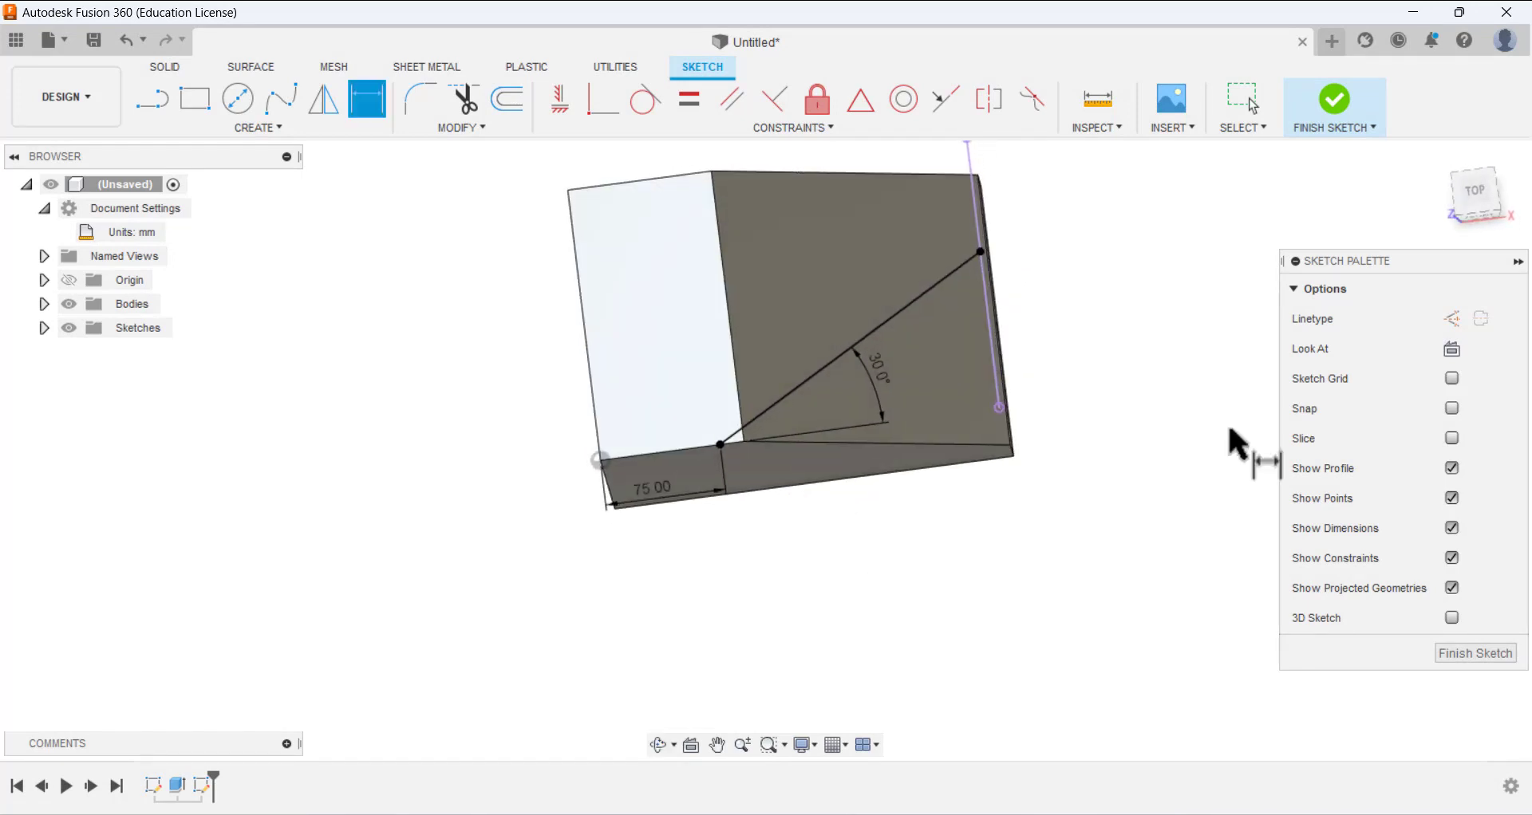
left_click(1482, 194)
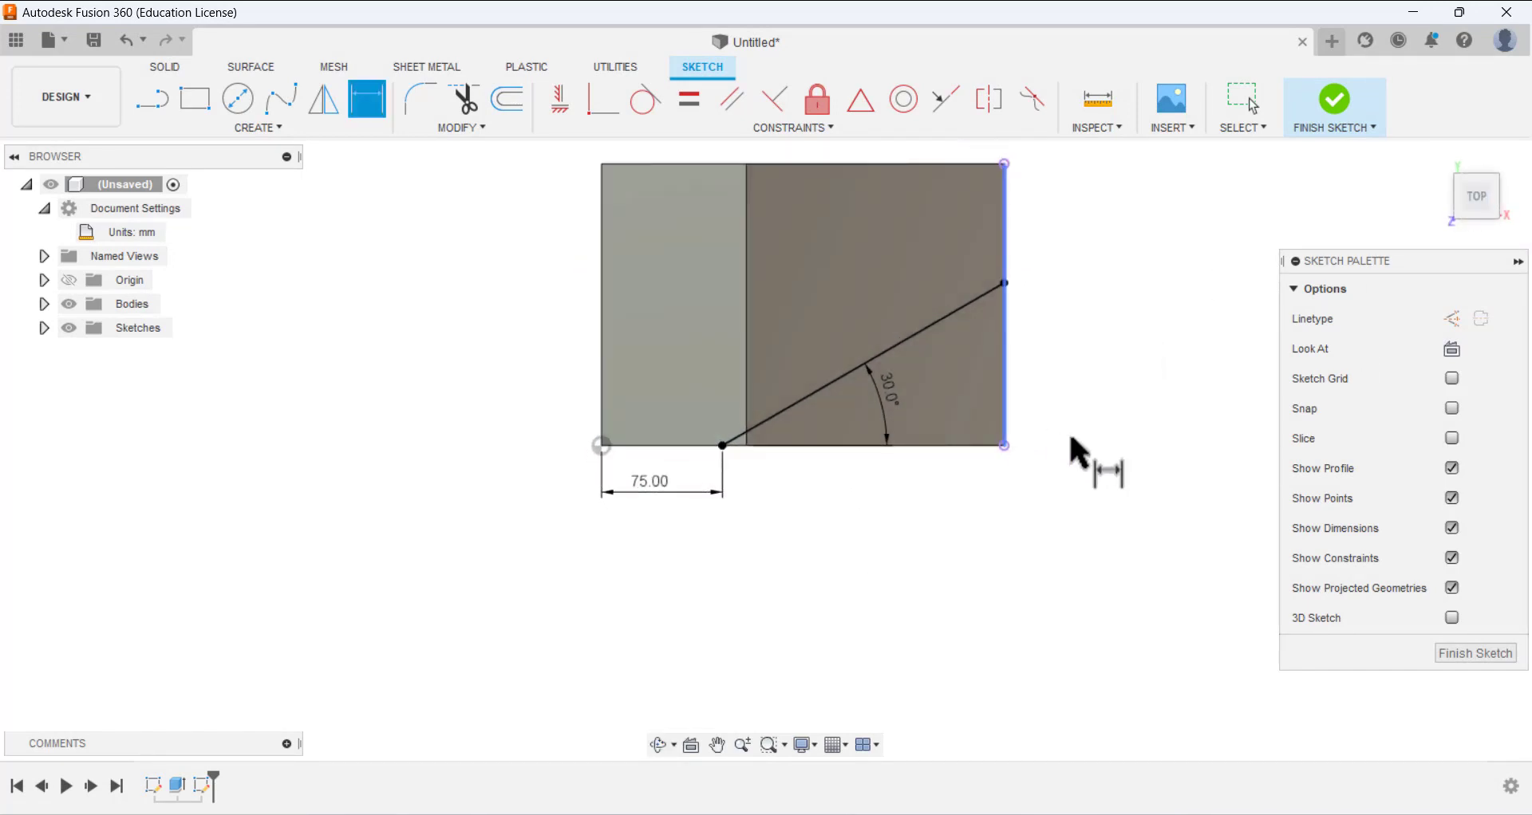
- Draw a closing line from the slanted line's lower end to complete the triangle, and finish the sketch
left_click(152, 100)
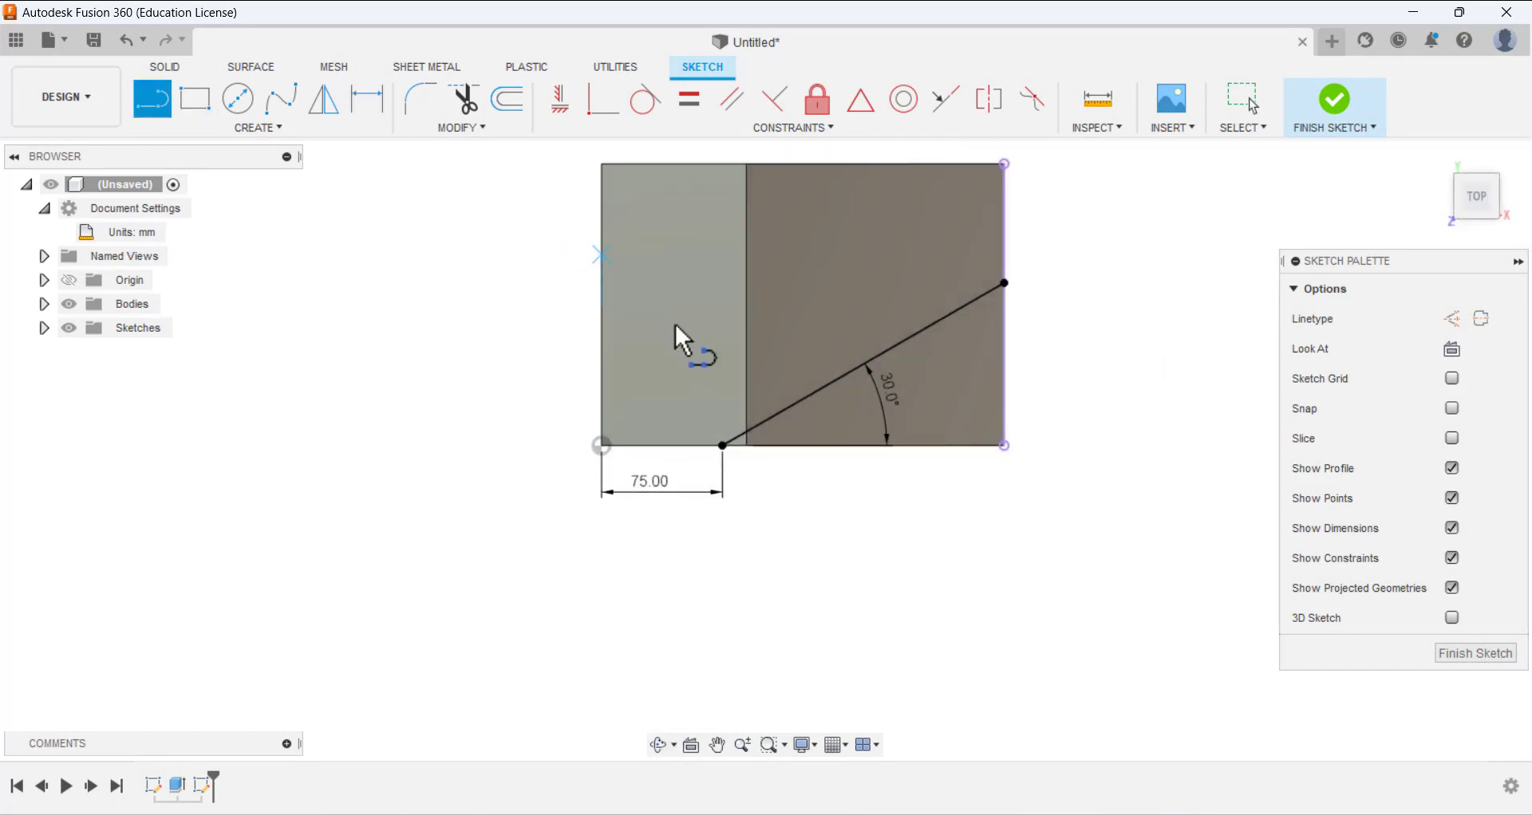
left_click(721, 447)
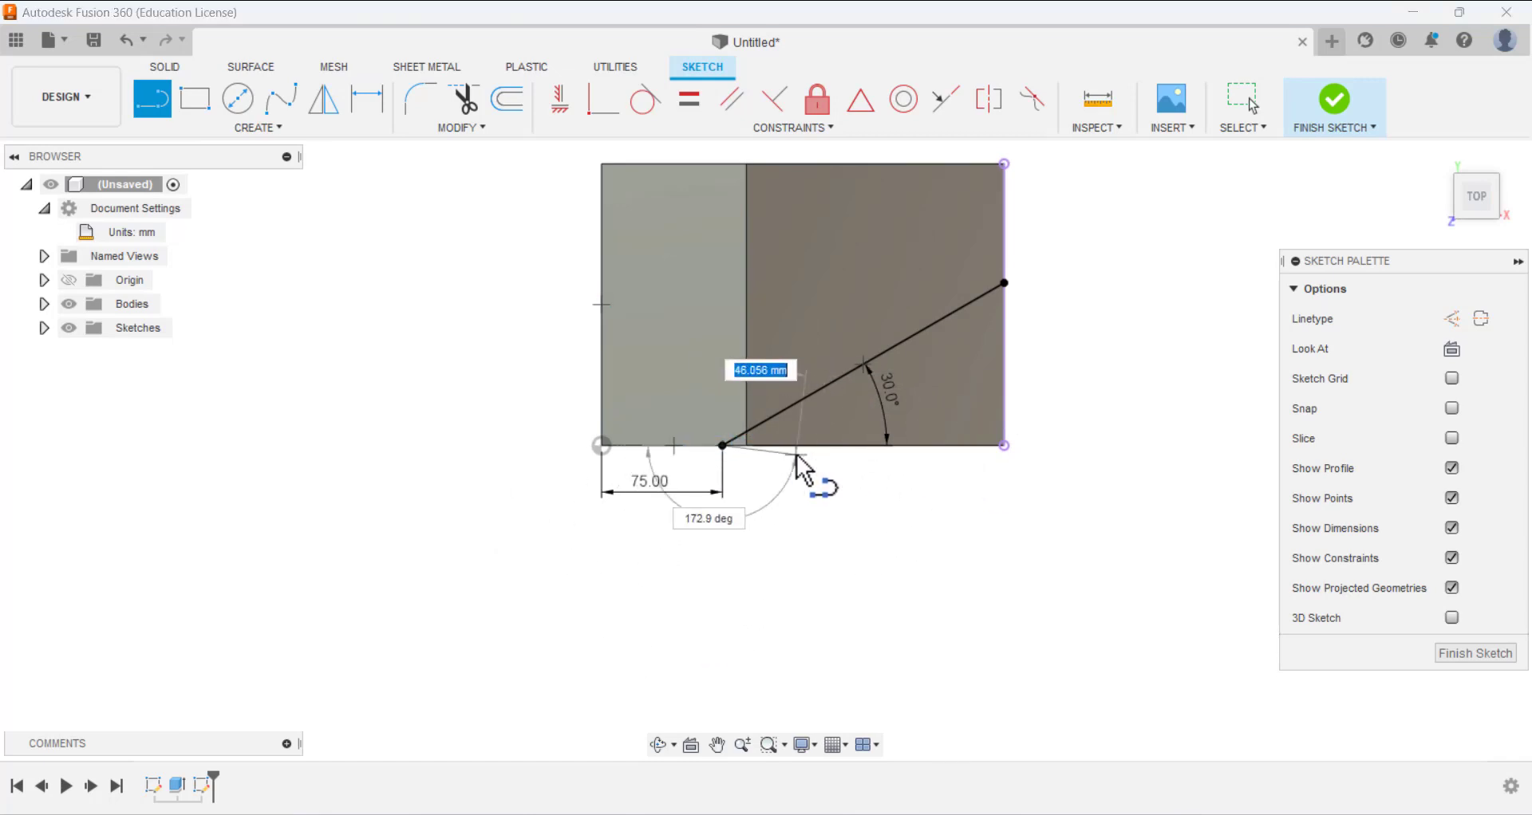
right_click(1094, 308)
left_click(1173, 295)
middle_click_drag(1094, 448, 1046, 343, "shift")
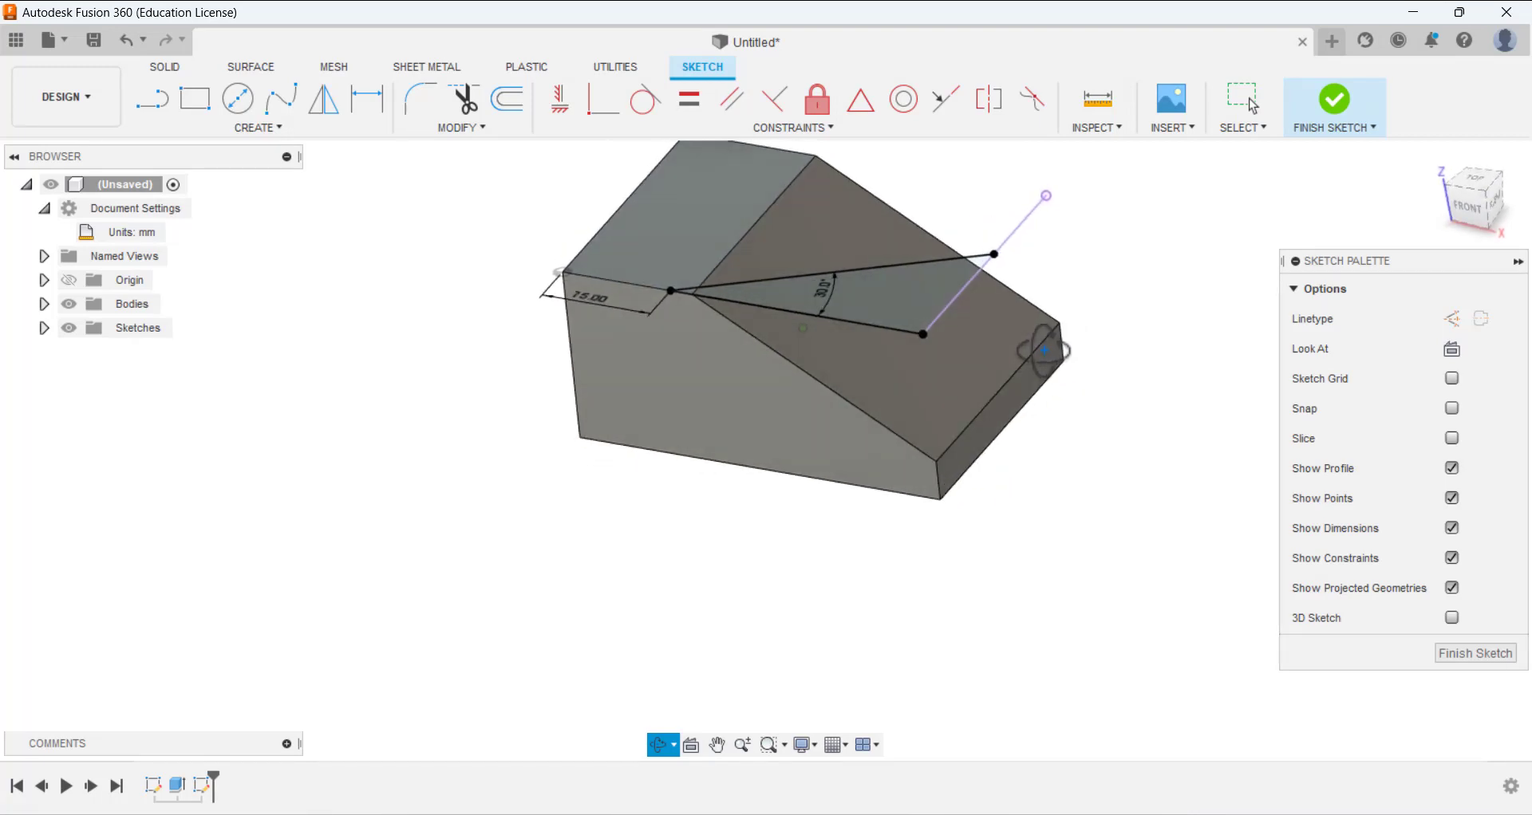
left_click(1475, 655)
- Select both triangular profiles for an extrusion and drag the preview down into the block
left_click(196, 99)
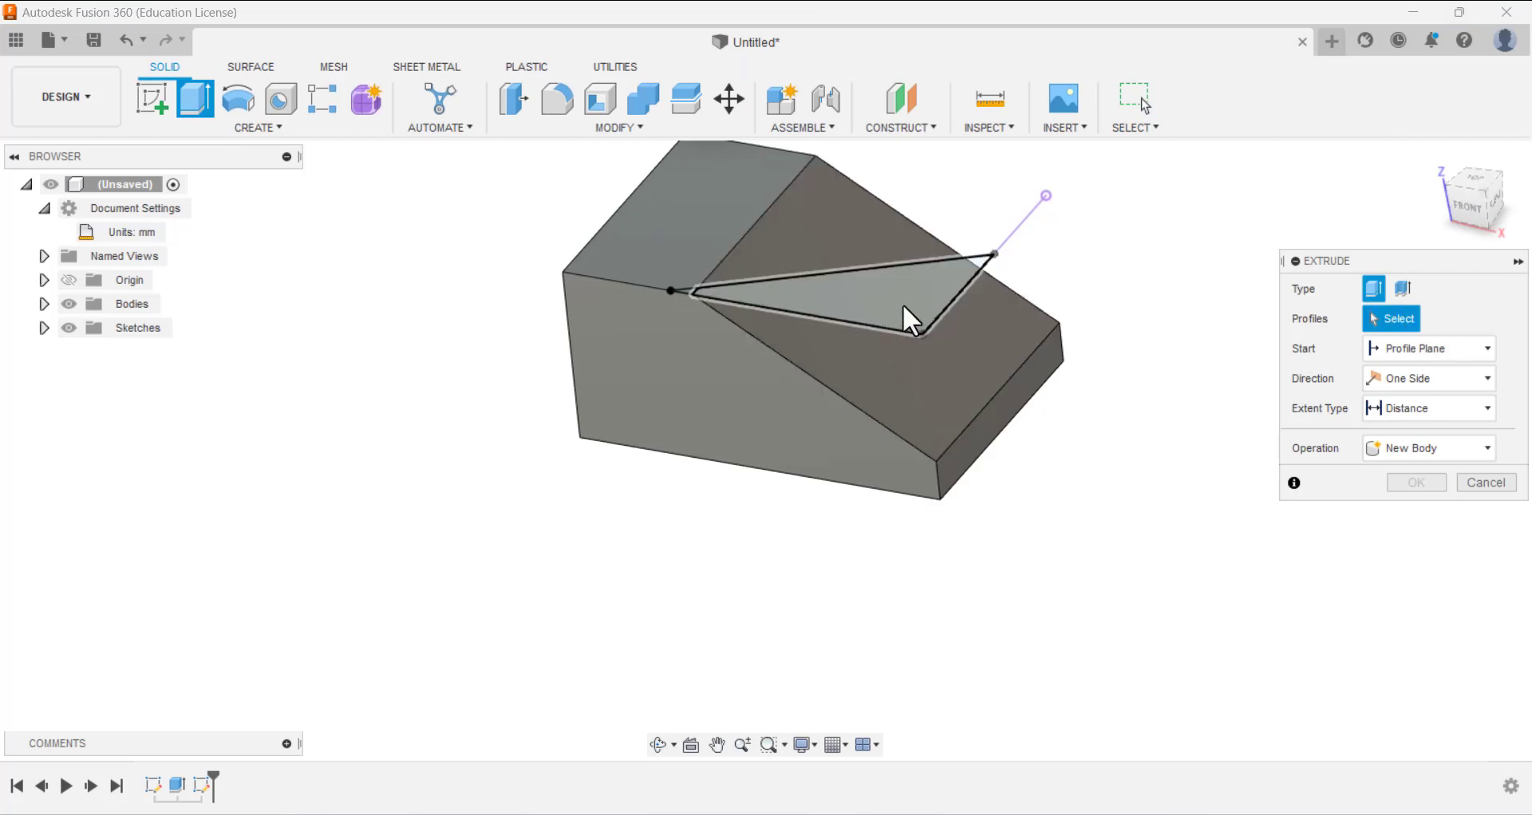
left_click(857, 305)
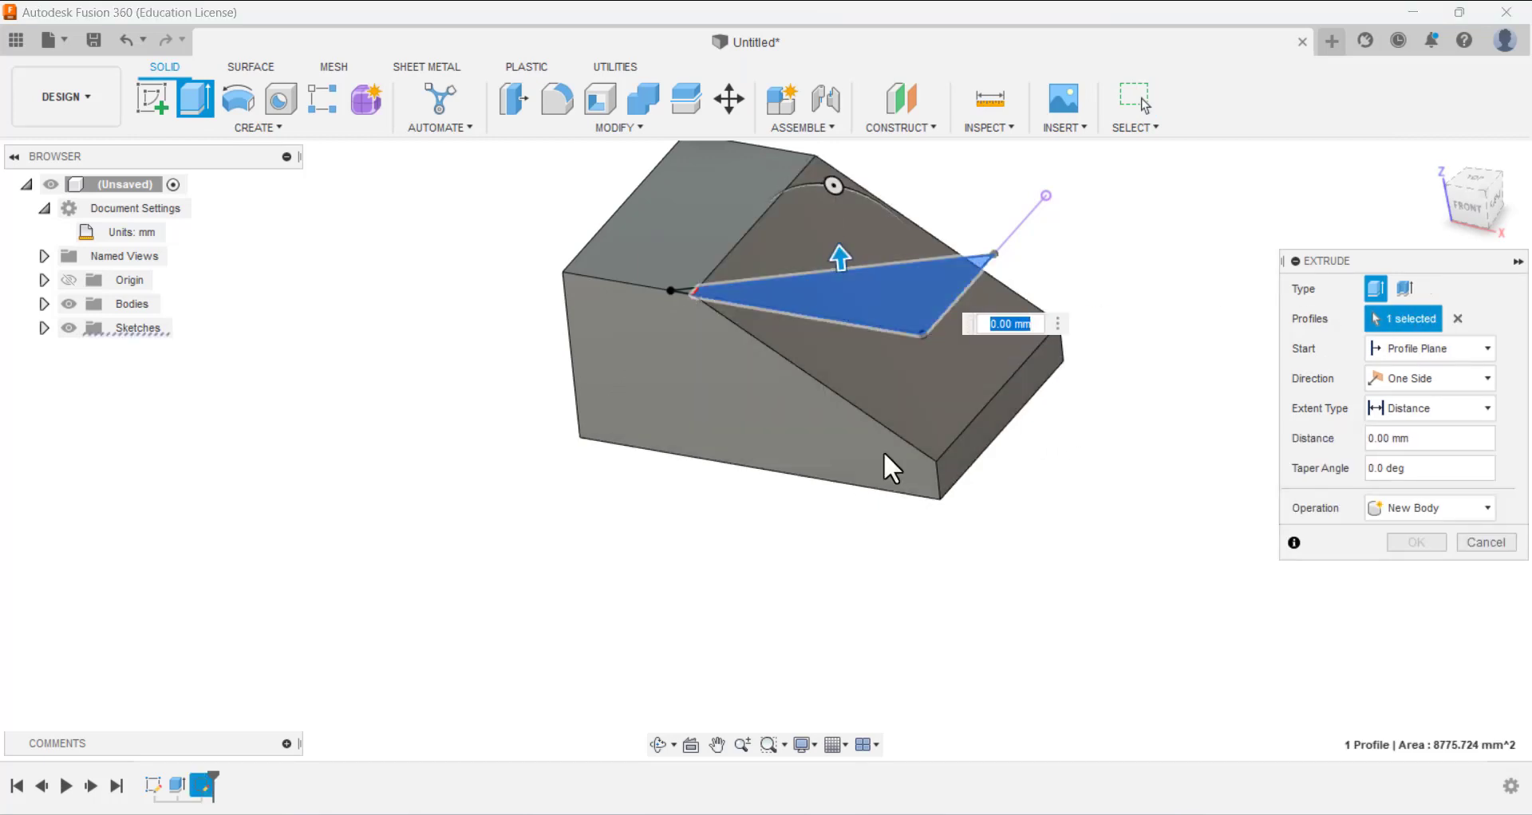
mouse_move(842, 259)
left_mouse_down()
mouse_move(840, 244)
mouse_move(731, 246)
left_mouse_up()
scroll(731, 245, "up", 4)
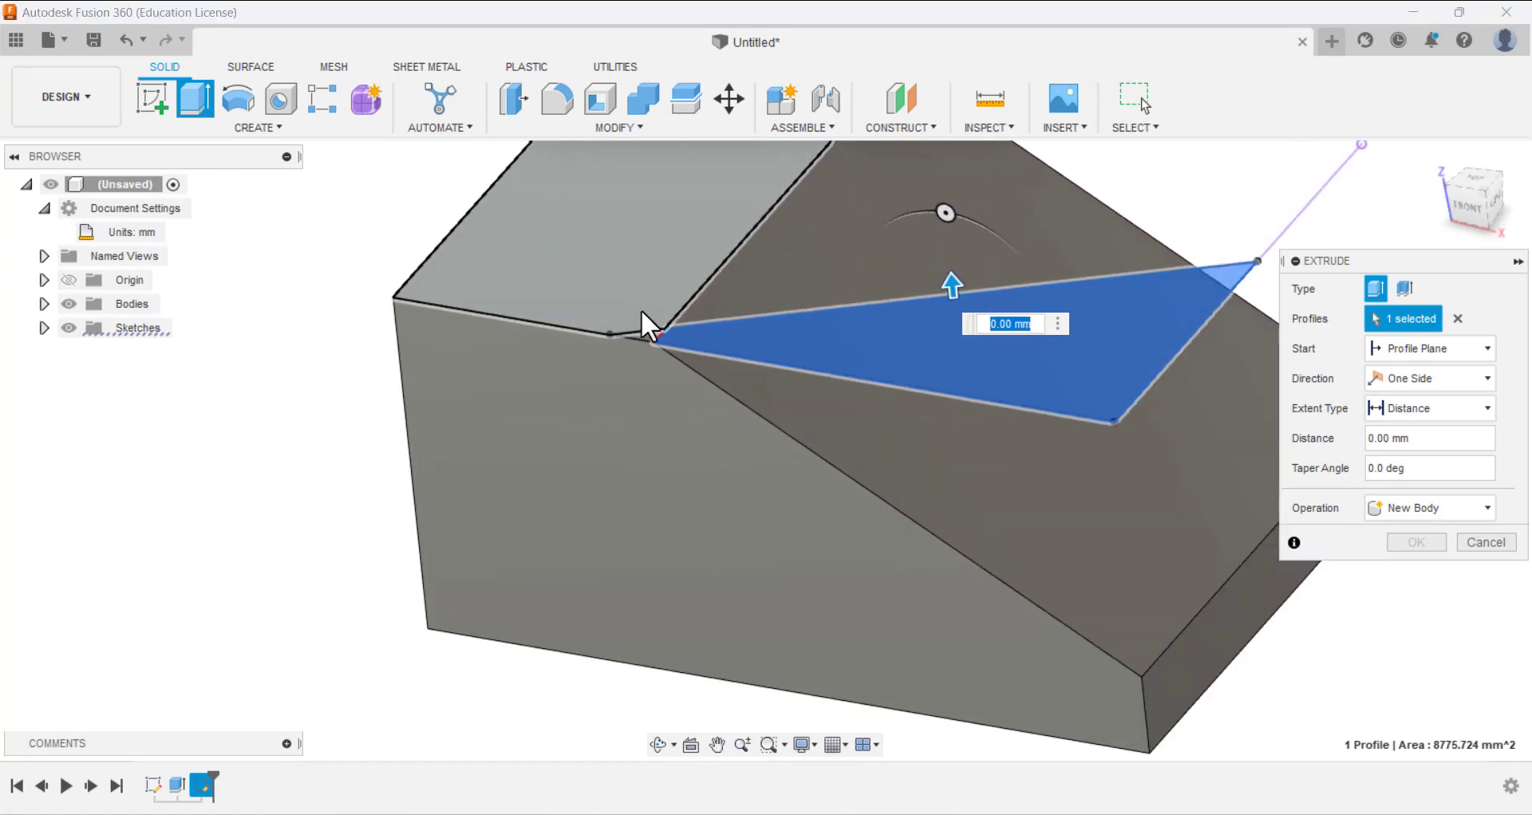
left_click(662, 334)
scroll(937, 301, "up", 4)
scroll(936, 298, "down", 8)
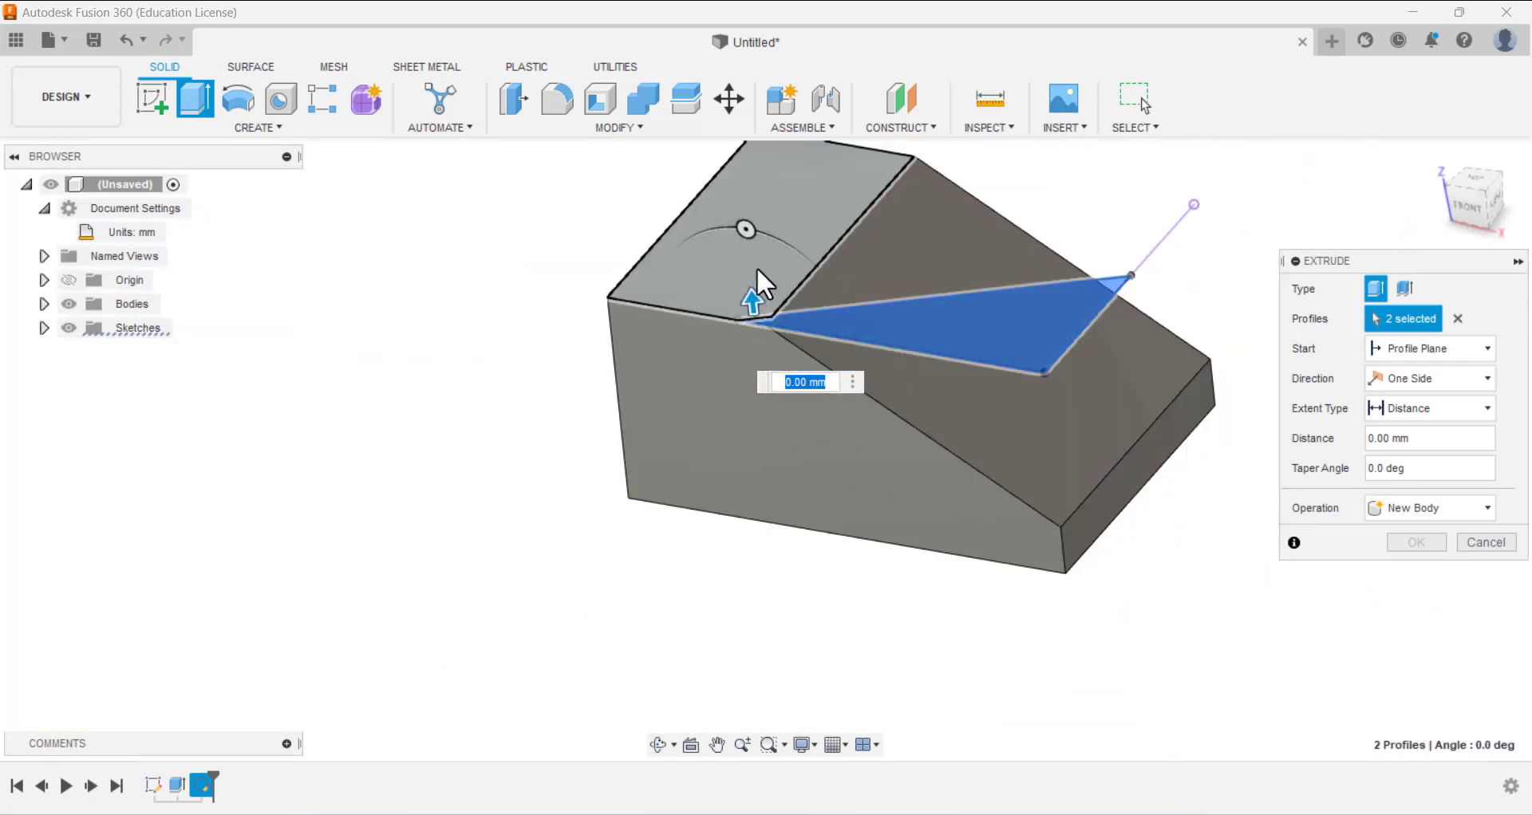
left_click_drag(750, 295, 781, 514)
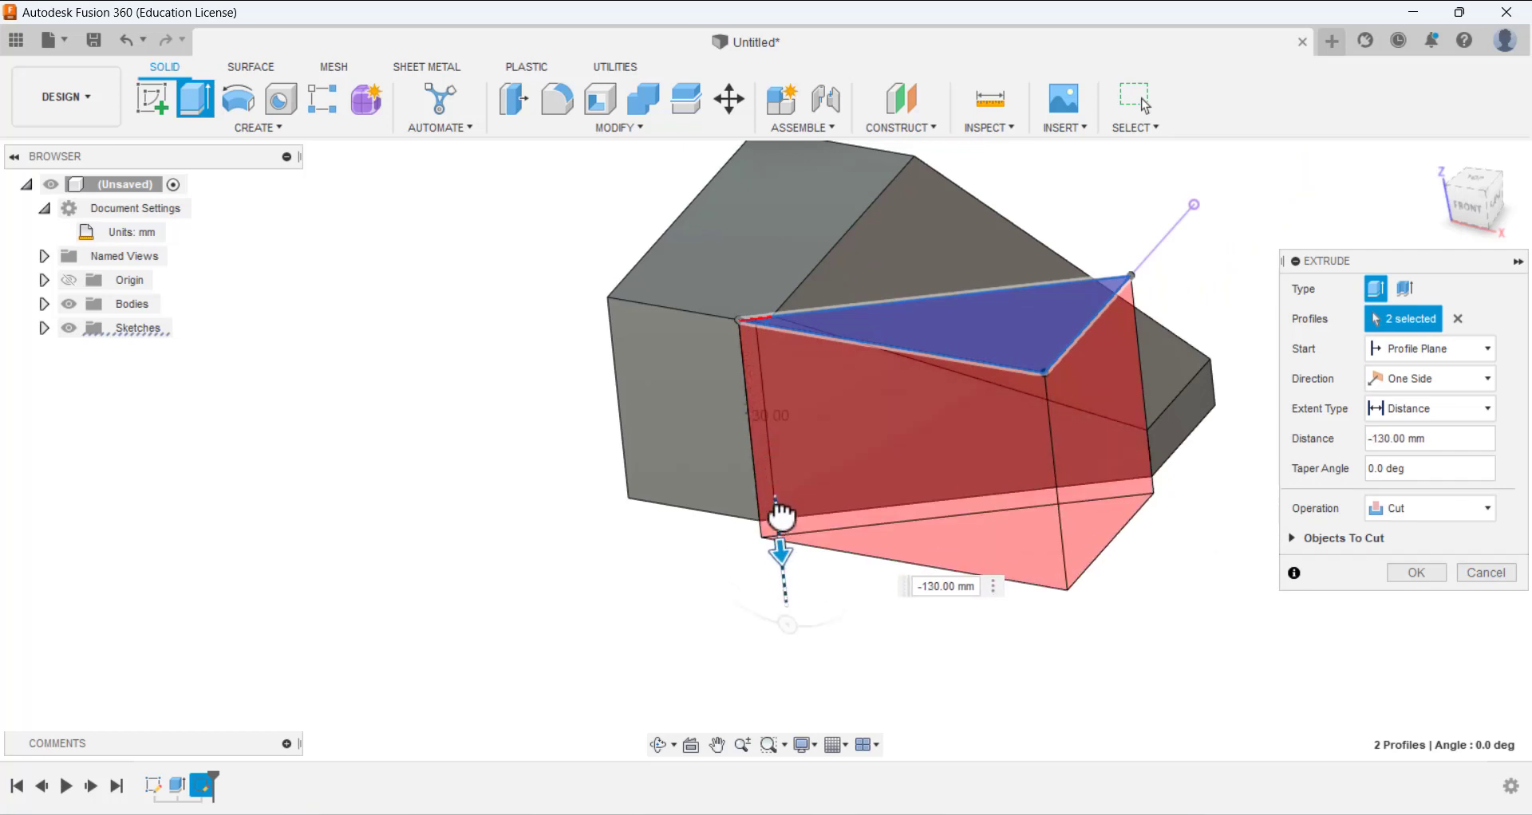
middle_click_drag(787, 439, 786, 367, "shift")
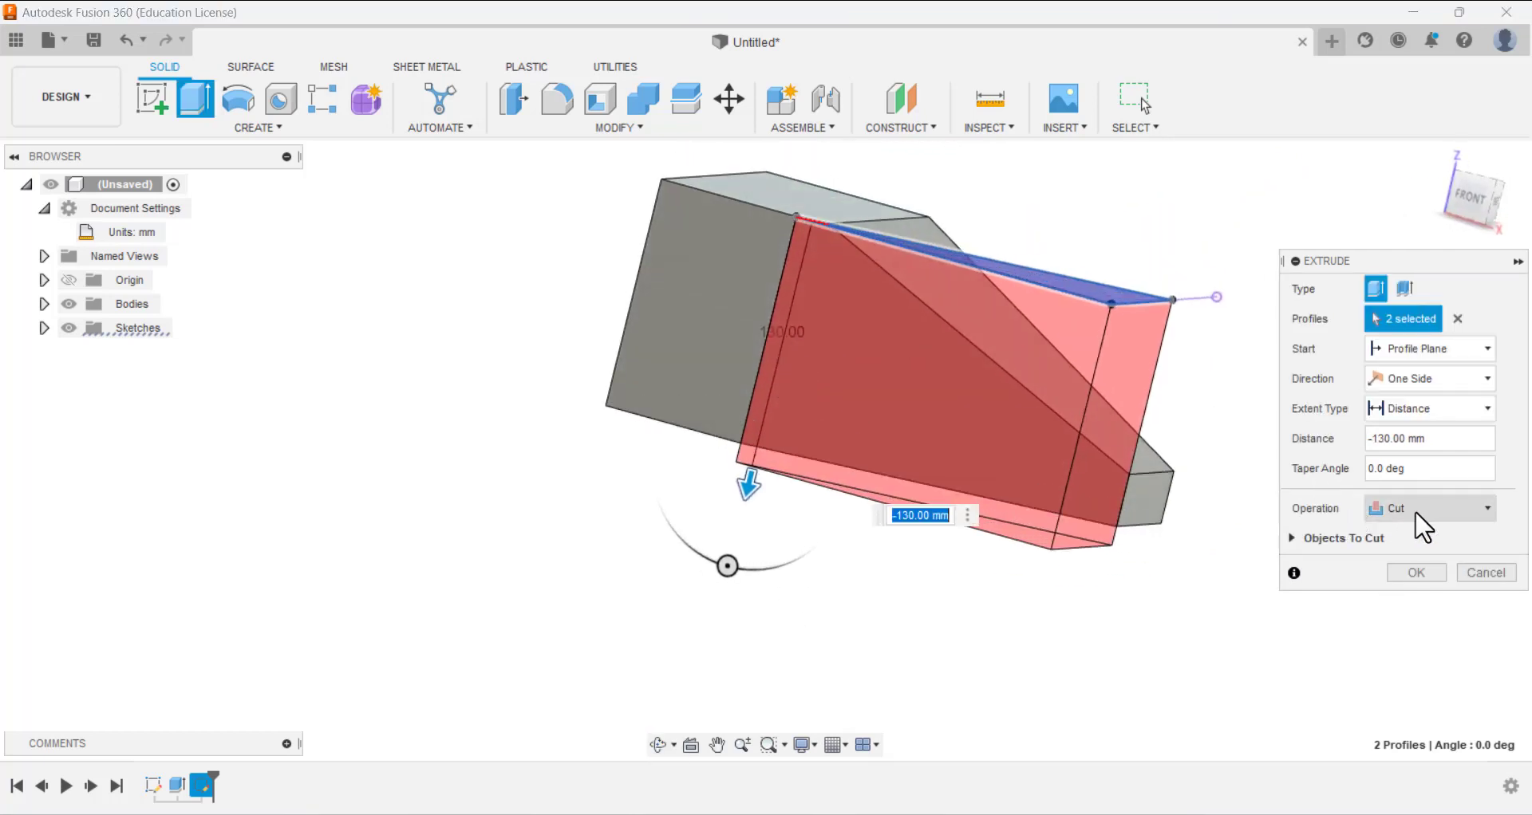
- Set the extrusion to Cut with extent All and apply it, trimming the corner off the wedge
left_click(1393, 511)
left_click(1390, 532)
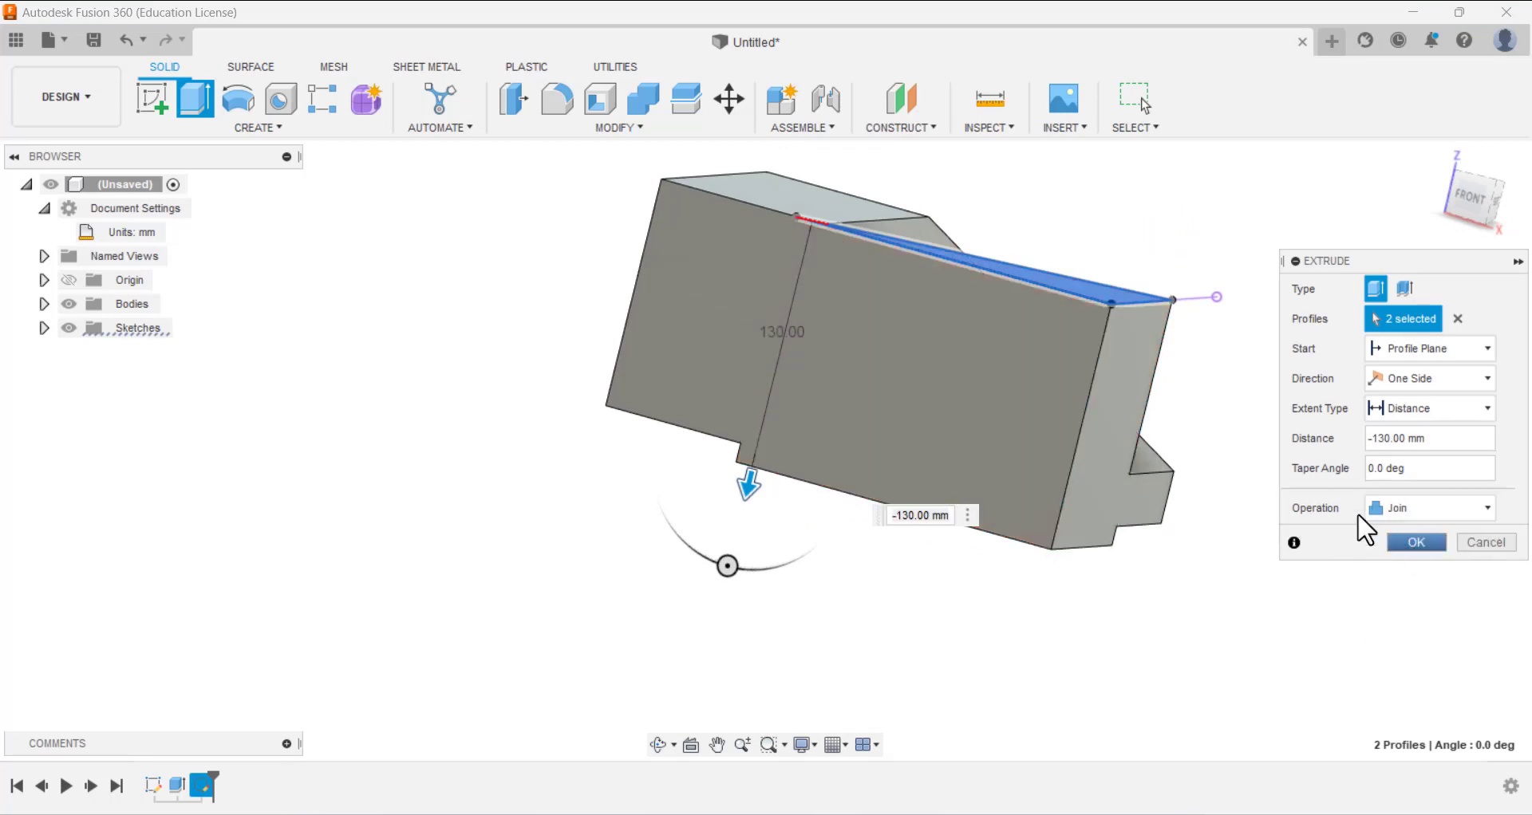
mouse_move(912, 389)
middle_mouse_down("shift")
mouse_move(940, 360)
mouse_move(925, 375)
middle_mouse_up("shift")
left_click(1430, 508)
left_click(1389, 544)
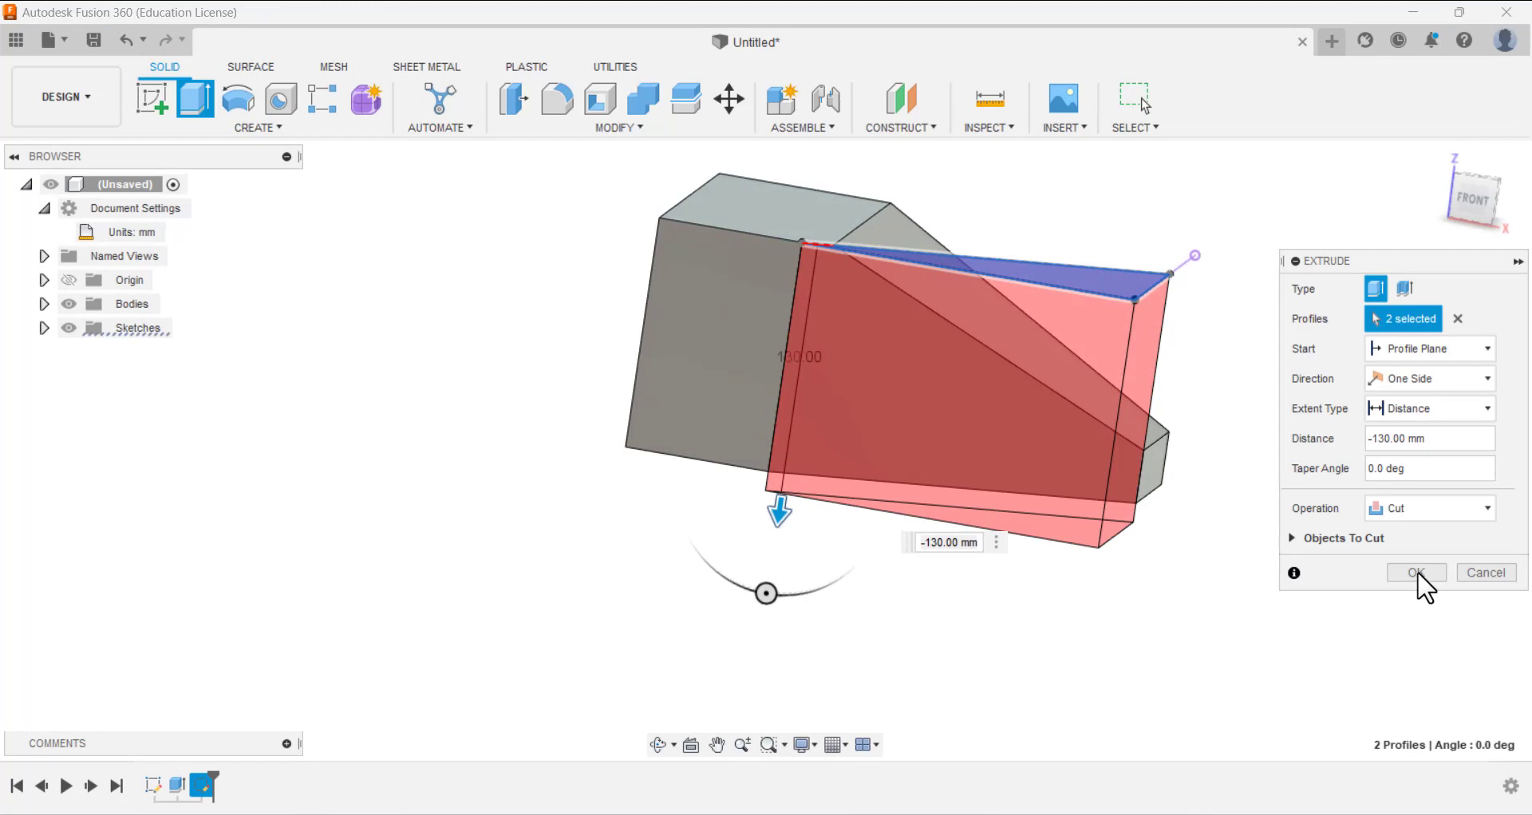
mouse_move(856, 456)
middle_mouse_down("shift")
mouse_move(906, 345)
mouse_move(937, 381)
mouse_move(793, 376)
mouse_move(879, 449)
middle_mouse_up("shift")
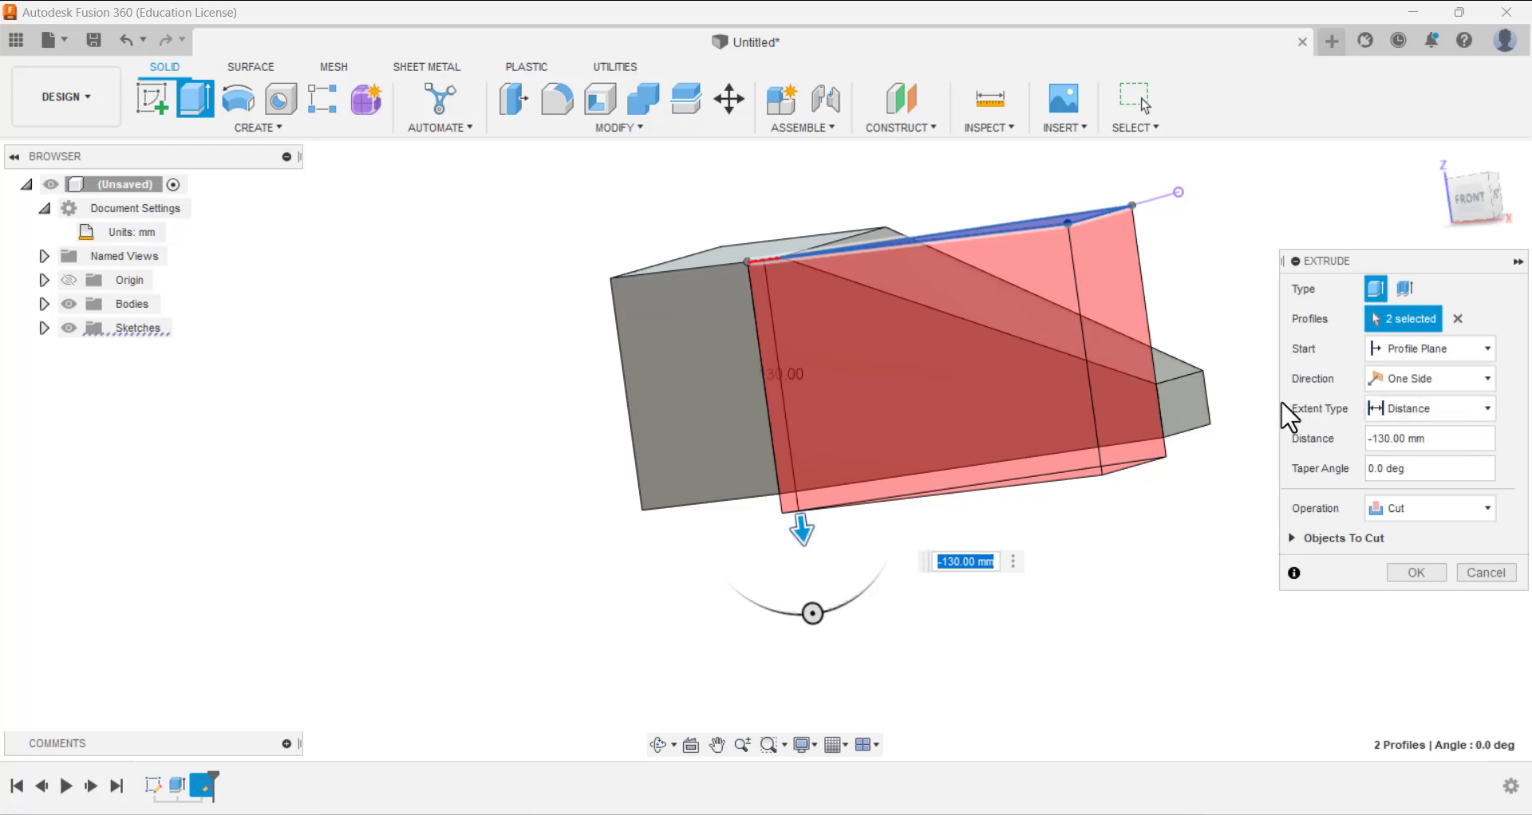
left_click(1386, 409)
left_click(1396, 480)
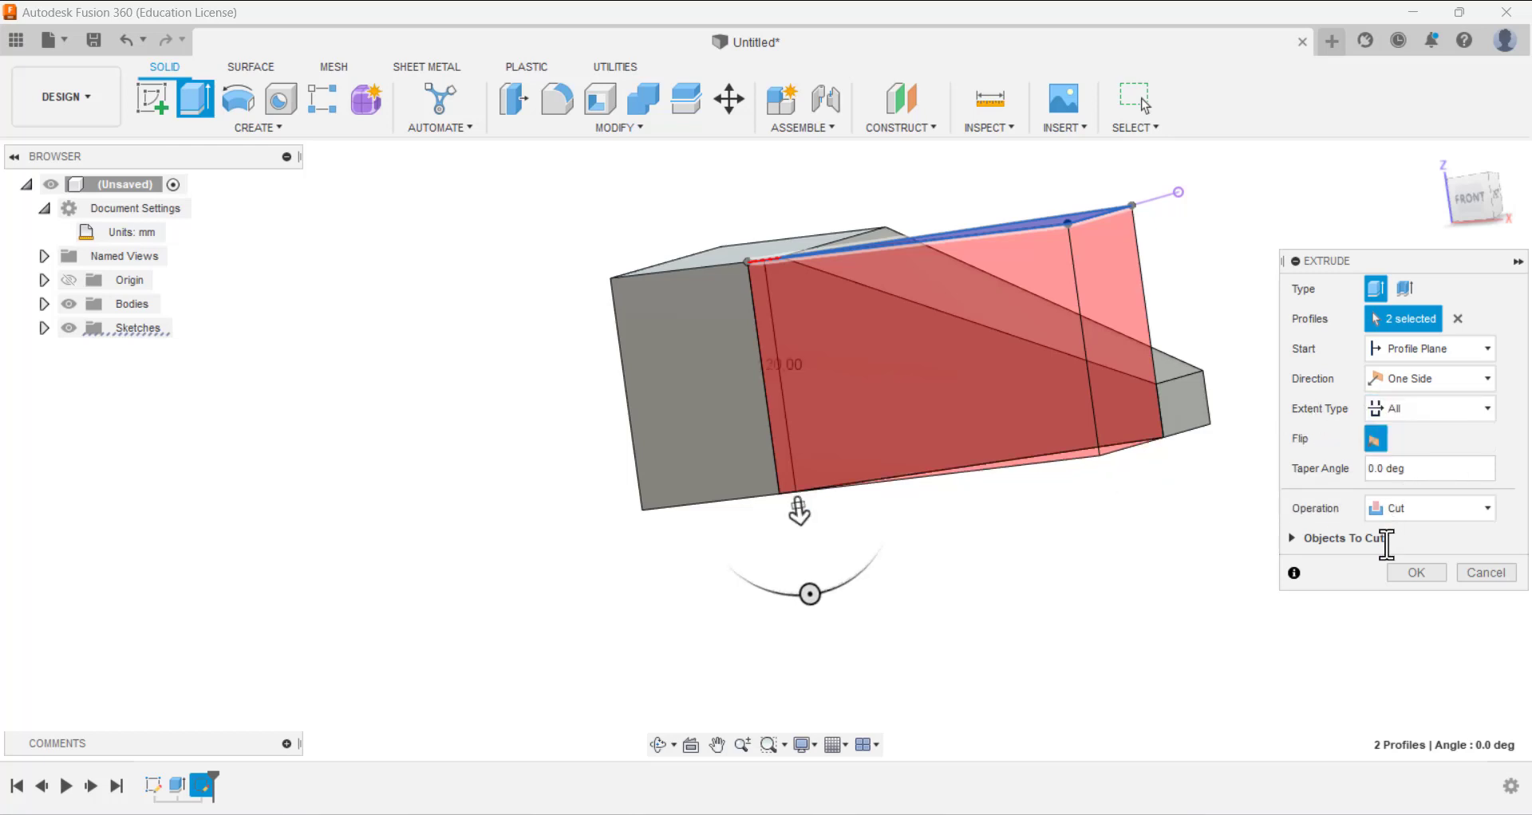
left_click(1406, 573)
middle_click_drag(1146, 472, 1157, 288, "shift")
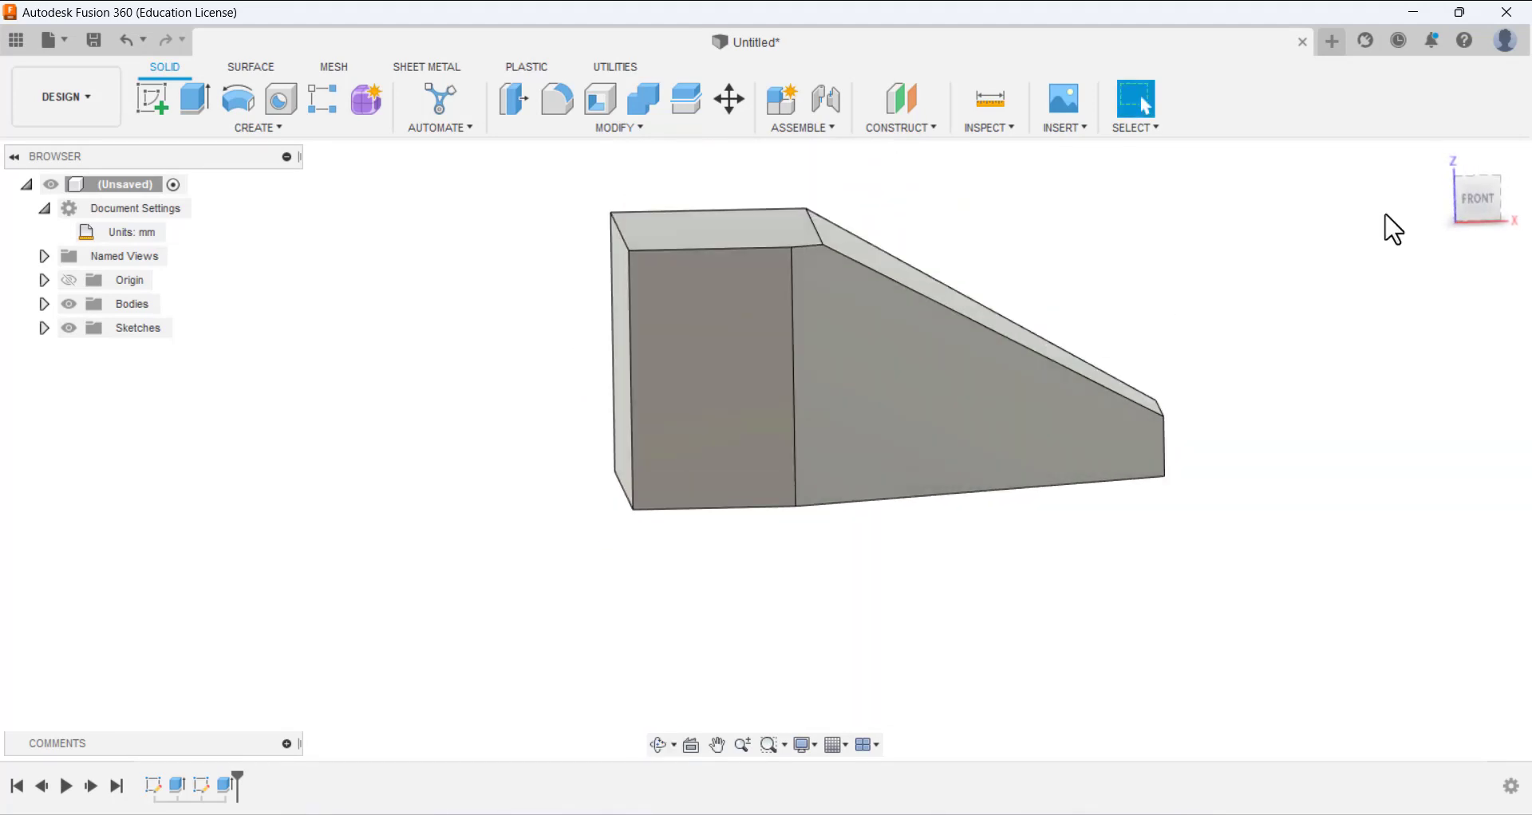
- Sketch on the block's side face and draw a rectangle starting at its top edge
middle_click_drag(1443, 172, 1060, 281, "shift")
middle_click_drag(578, 325, 803, 219, "shift")
middle_click_drag(369, 222, 325, 208, "shift")
left_click(152, 100)
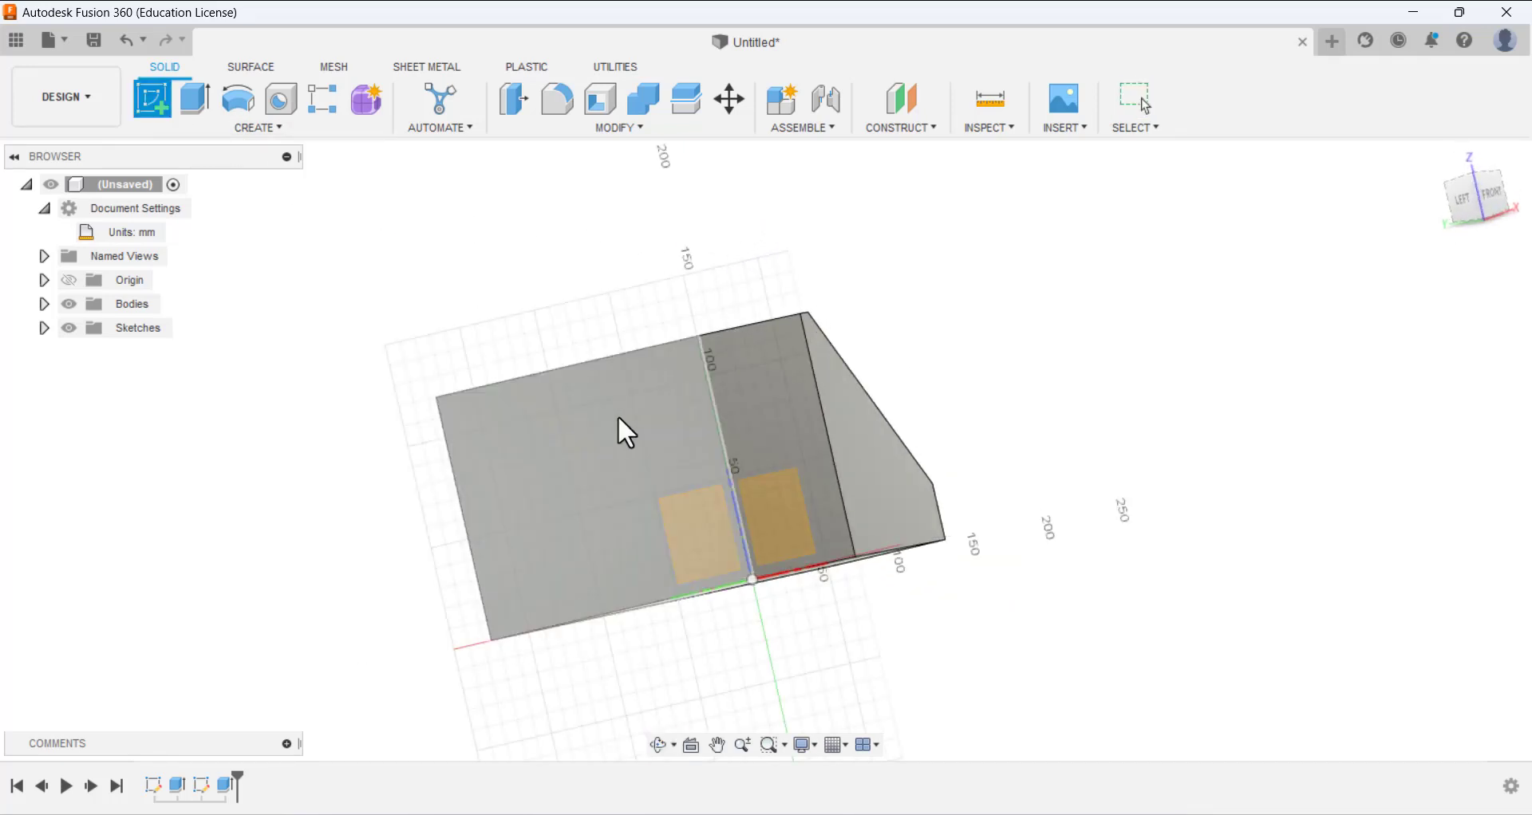
left_click(618, 415)
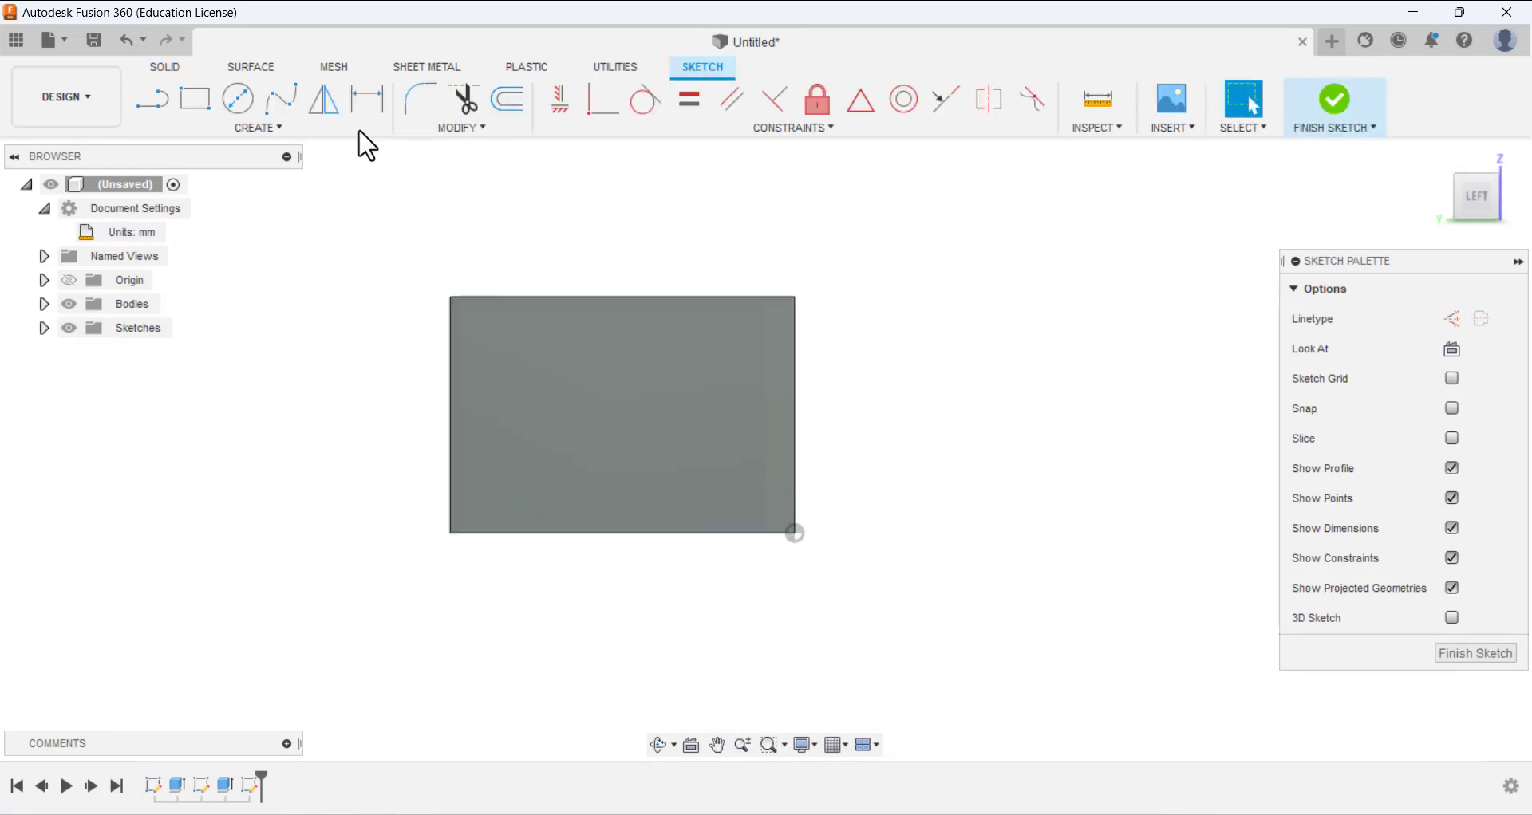
left_click(190, 98)
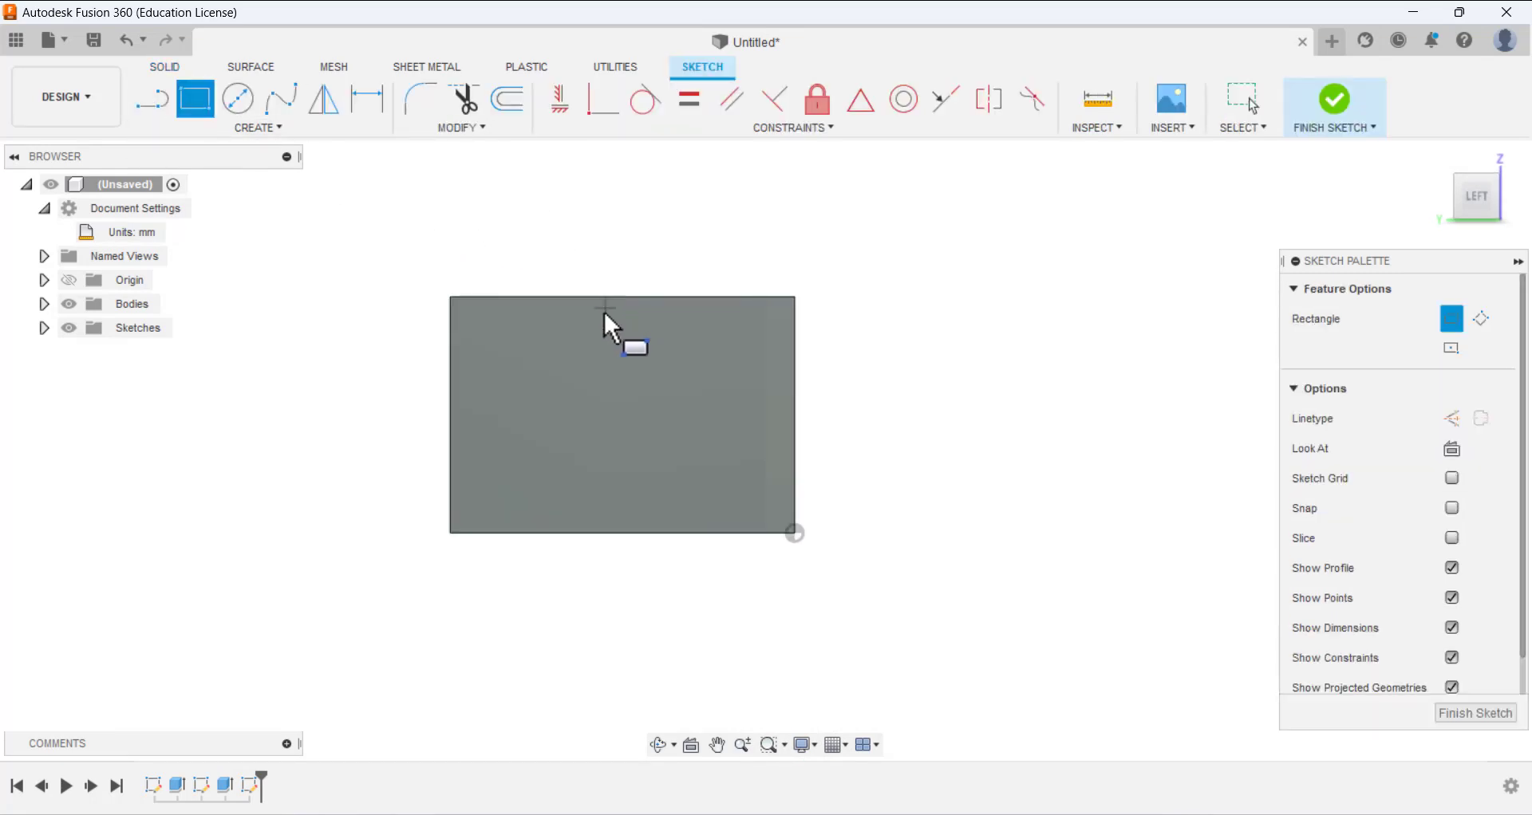
left_click(554, 296)
left_click(664, 377)
right_click(680, 185)
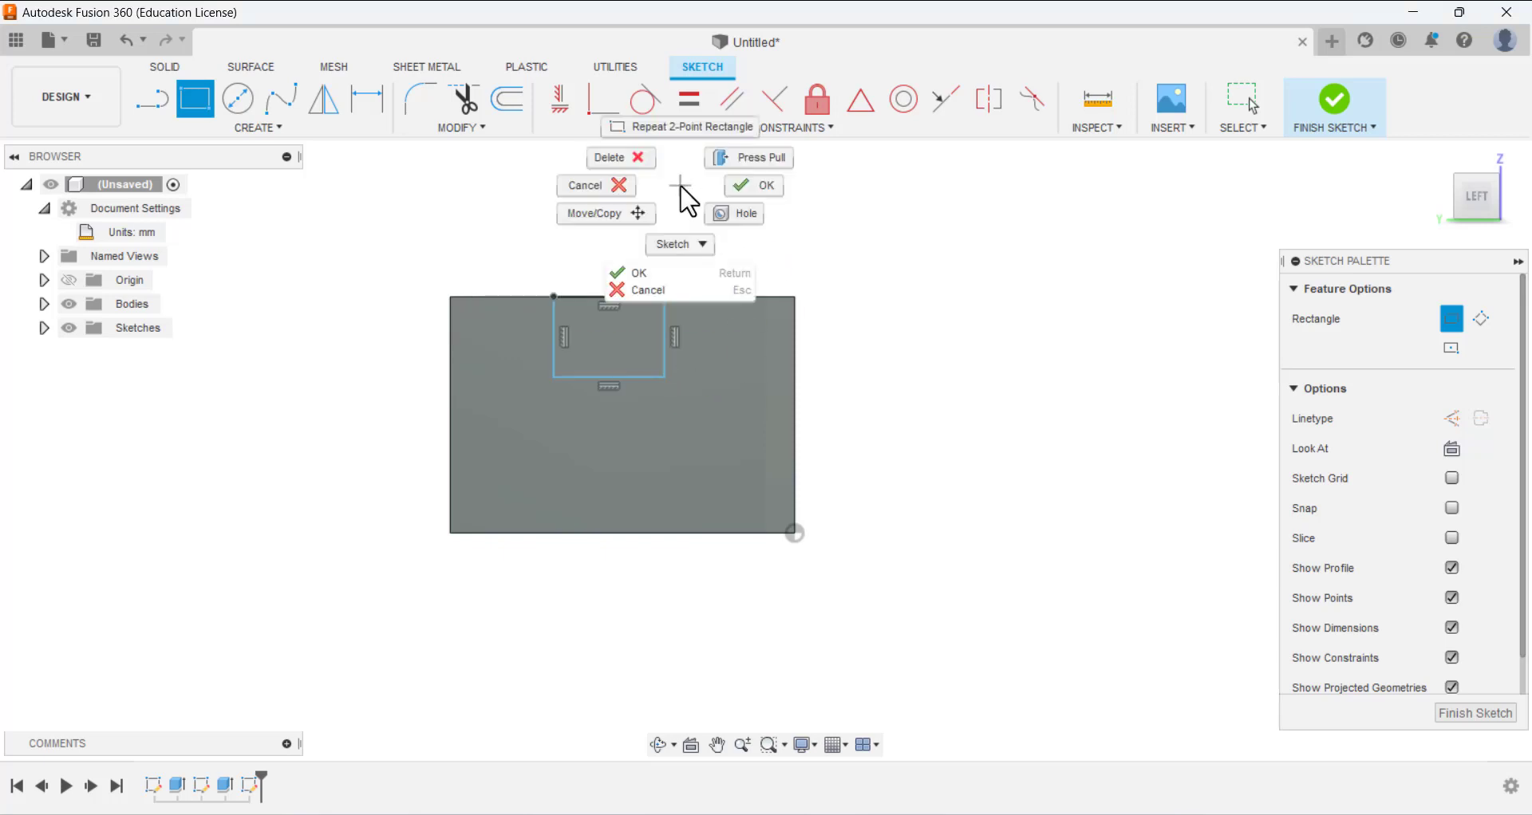
left_click(755, 186)
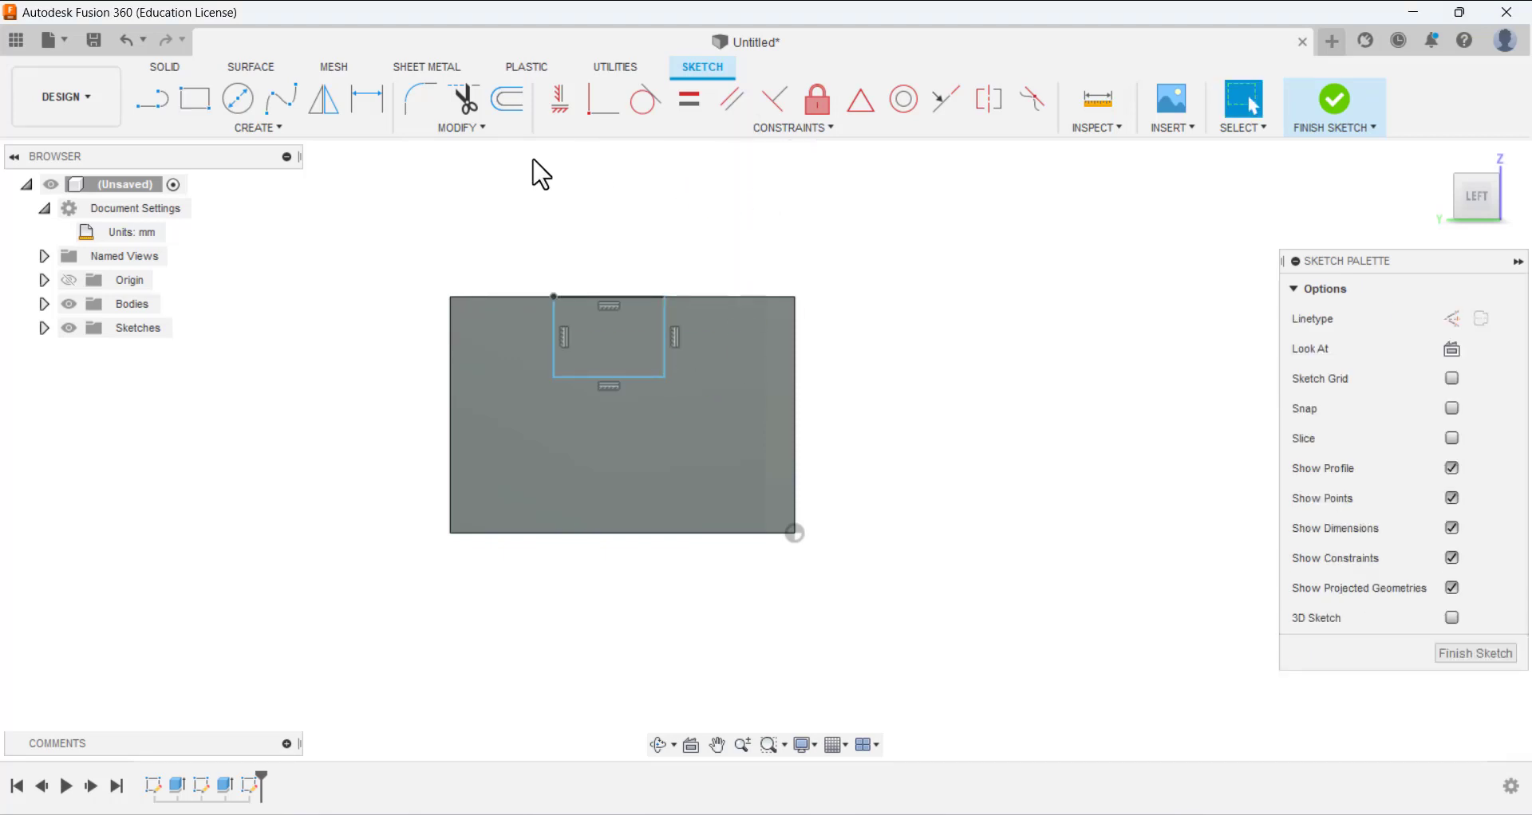
- Dimension the rectangle 75 mm wide and 25 mm high
left_click(365, 97)
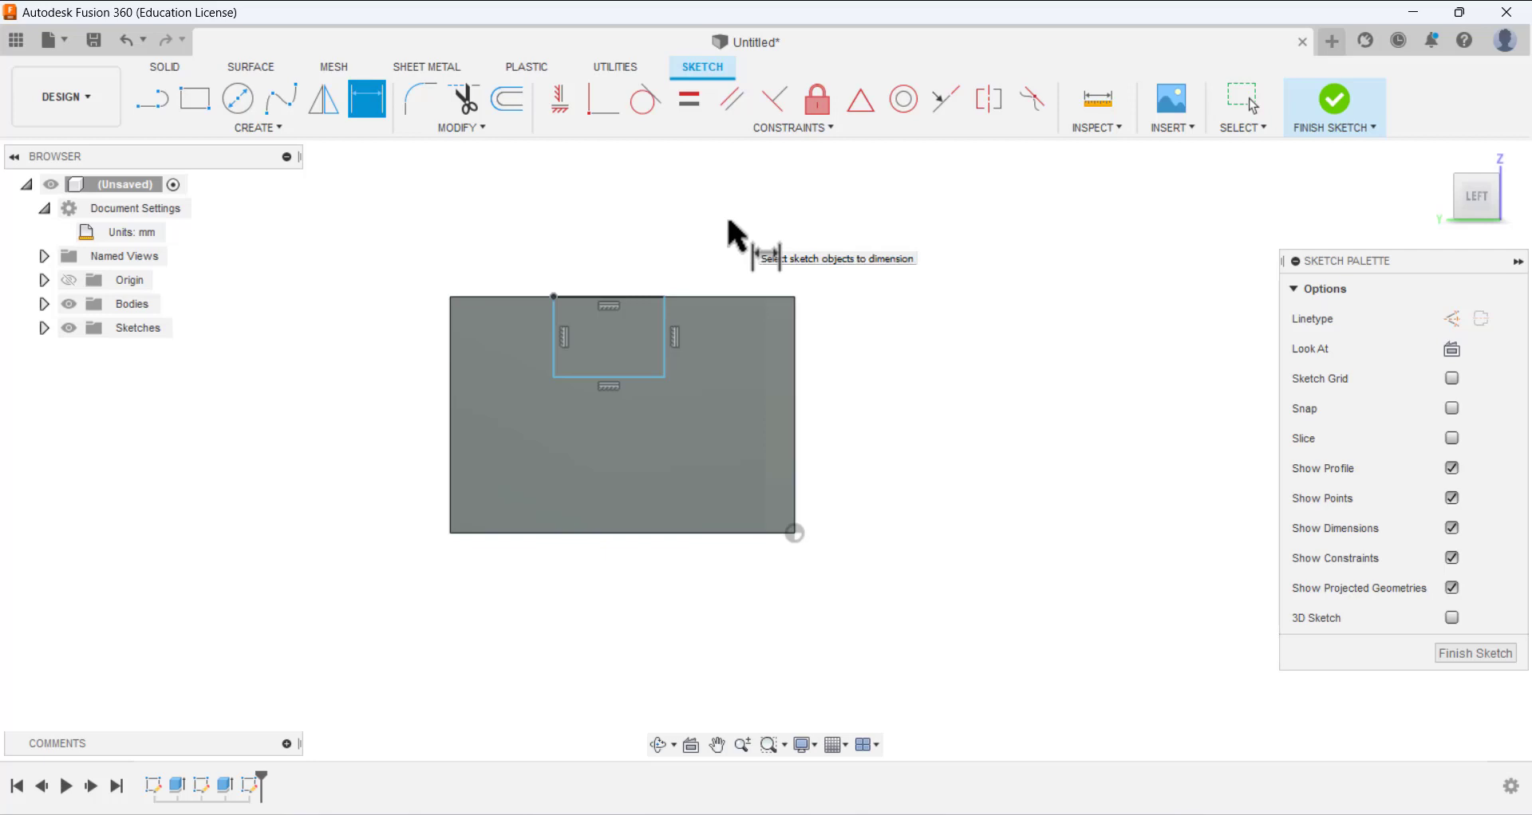
left_click(624, 297)
left_click(622, 249)
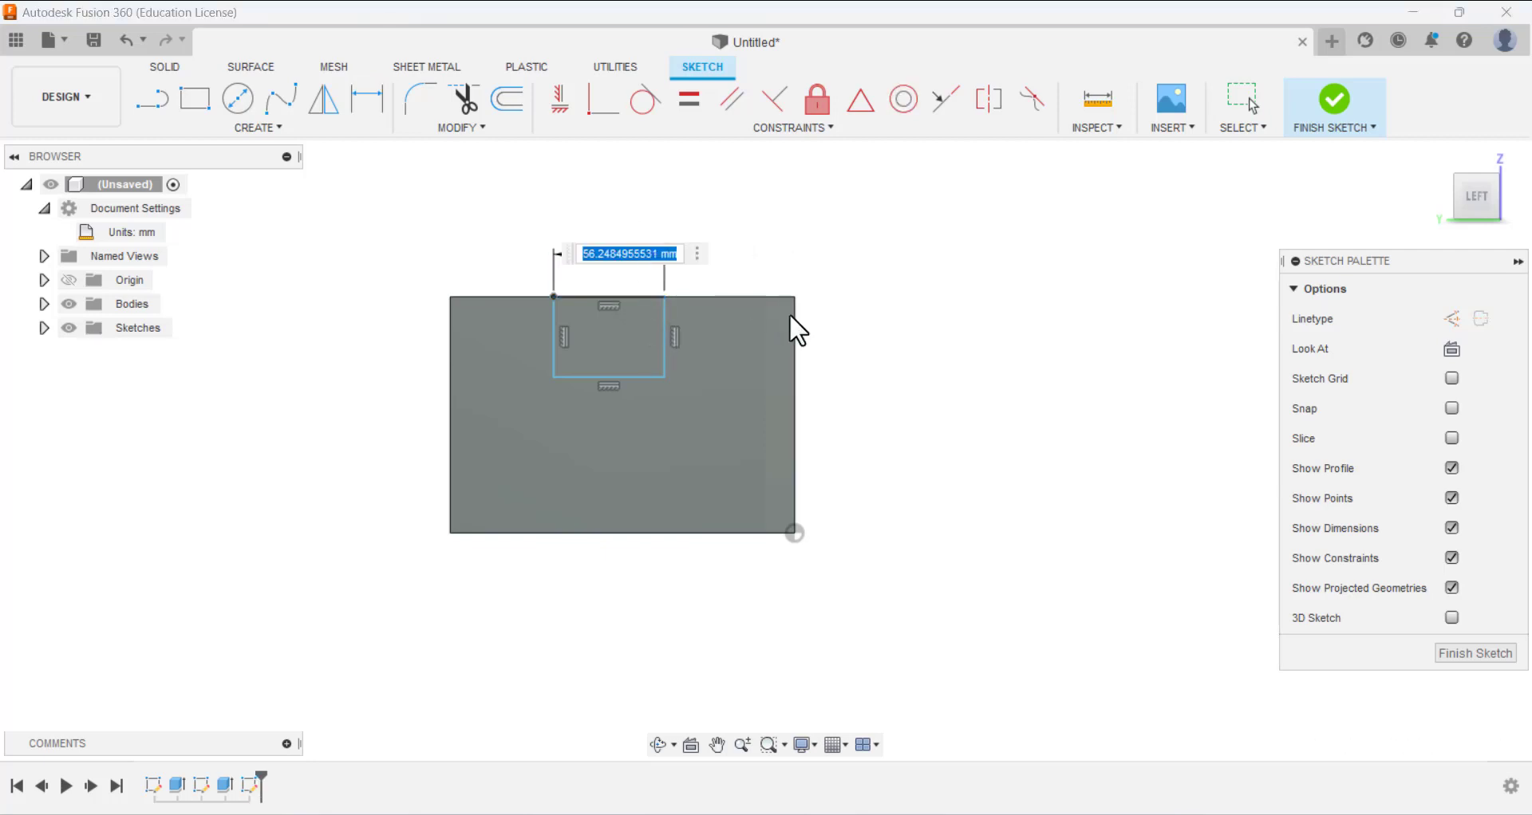
type("75")
key("Return")
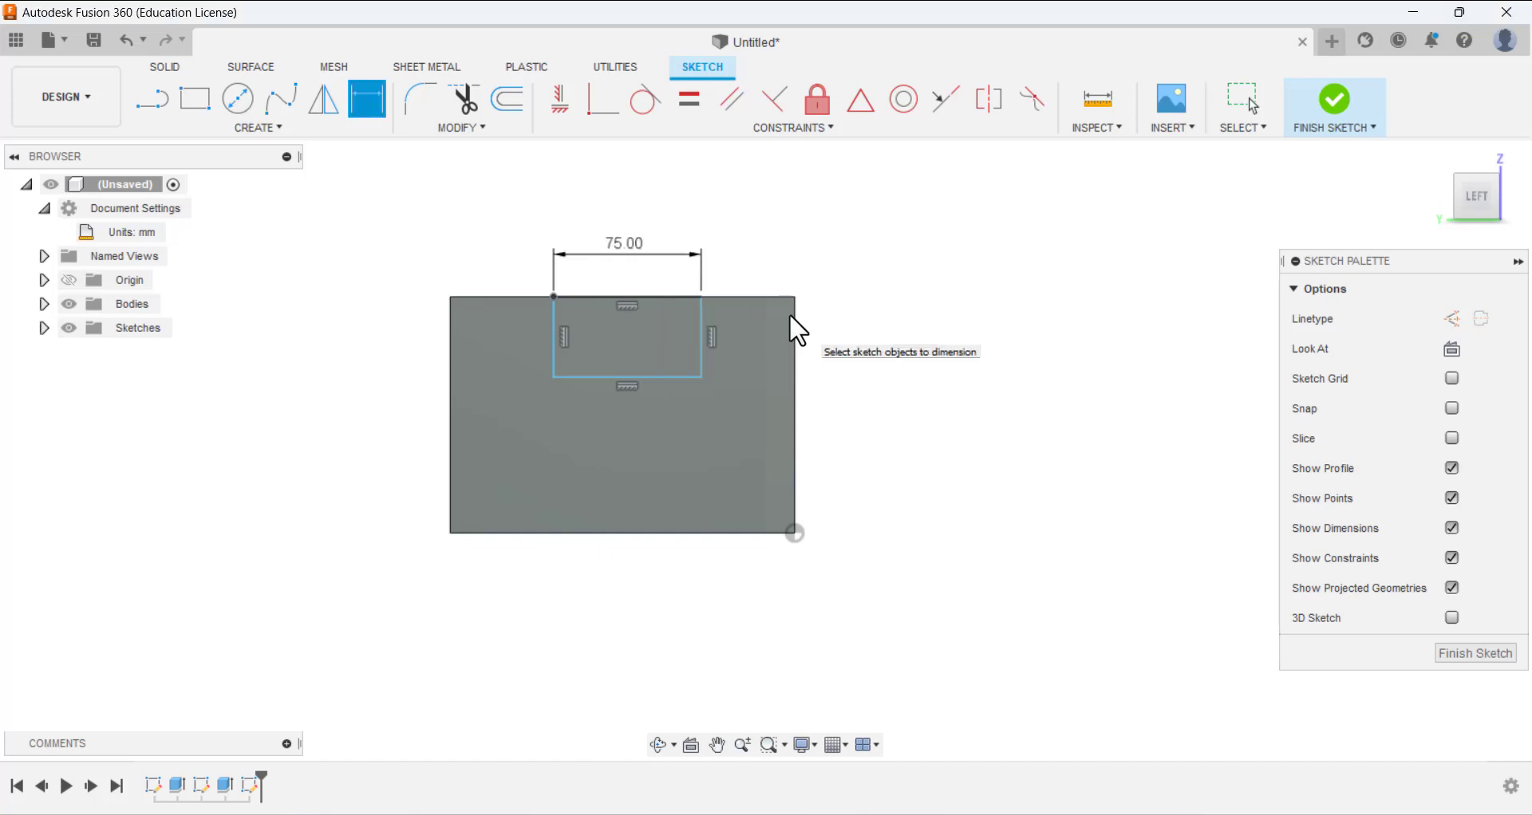
left_click(702, 330)
left_click(750, 343)
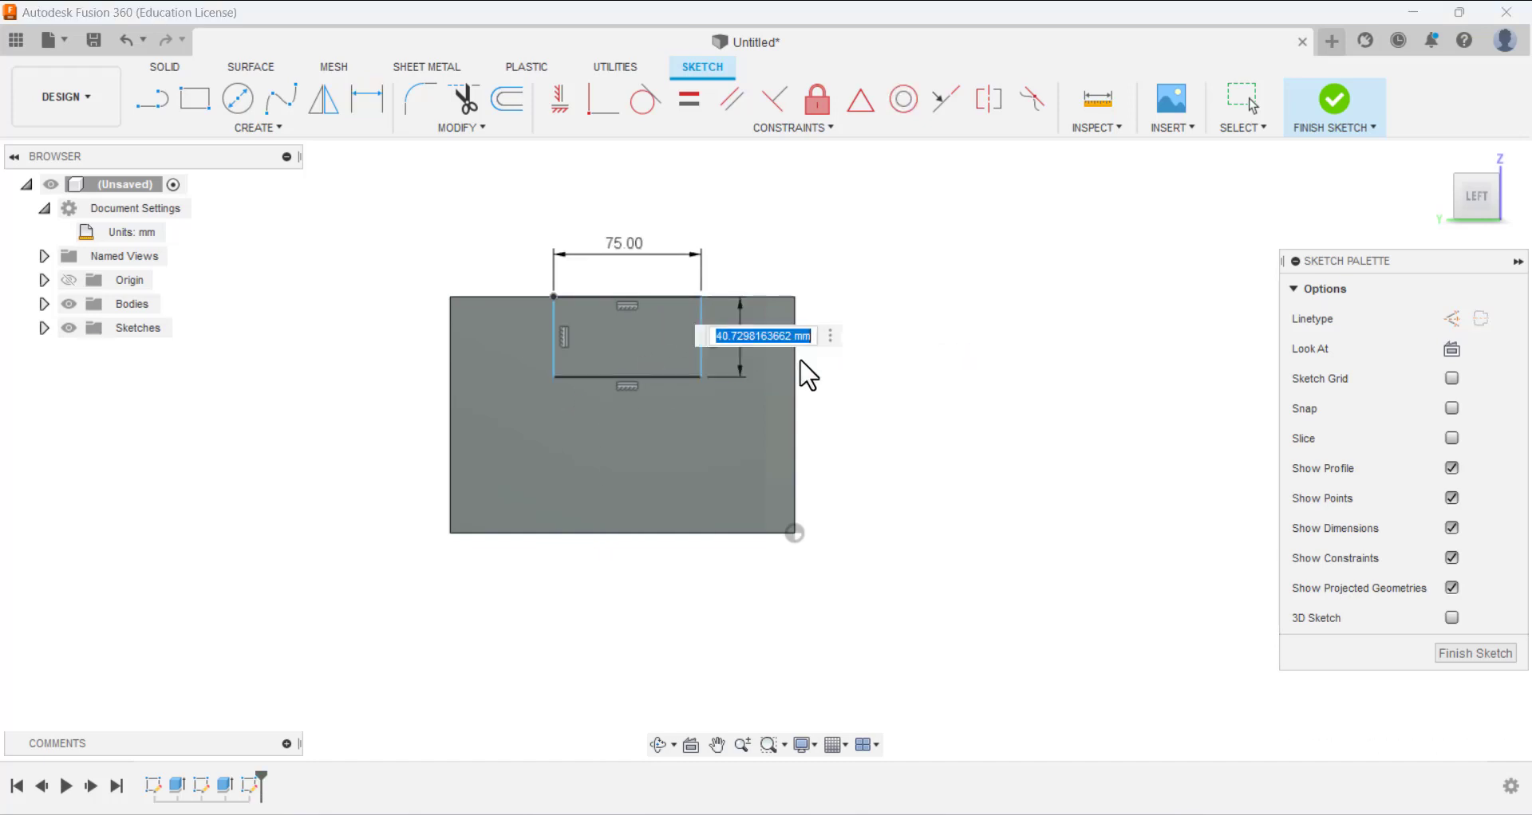
key("Return")
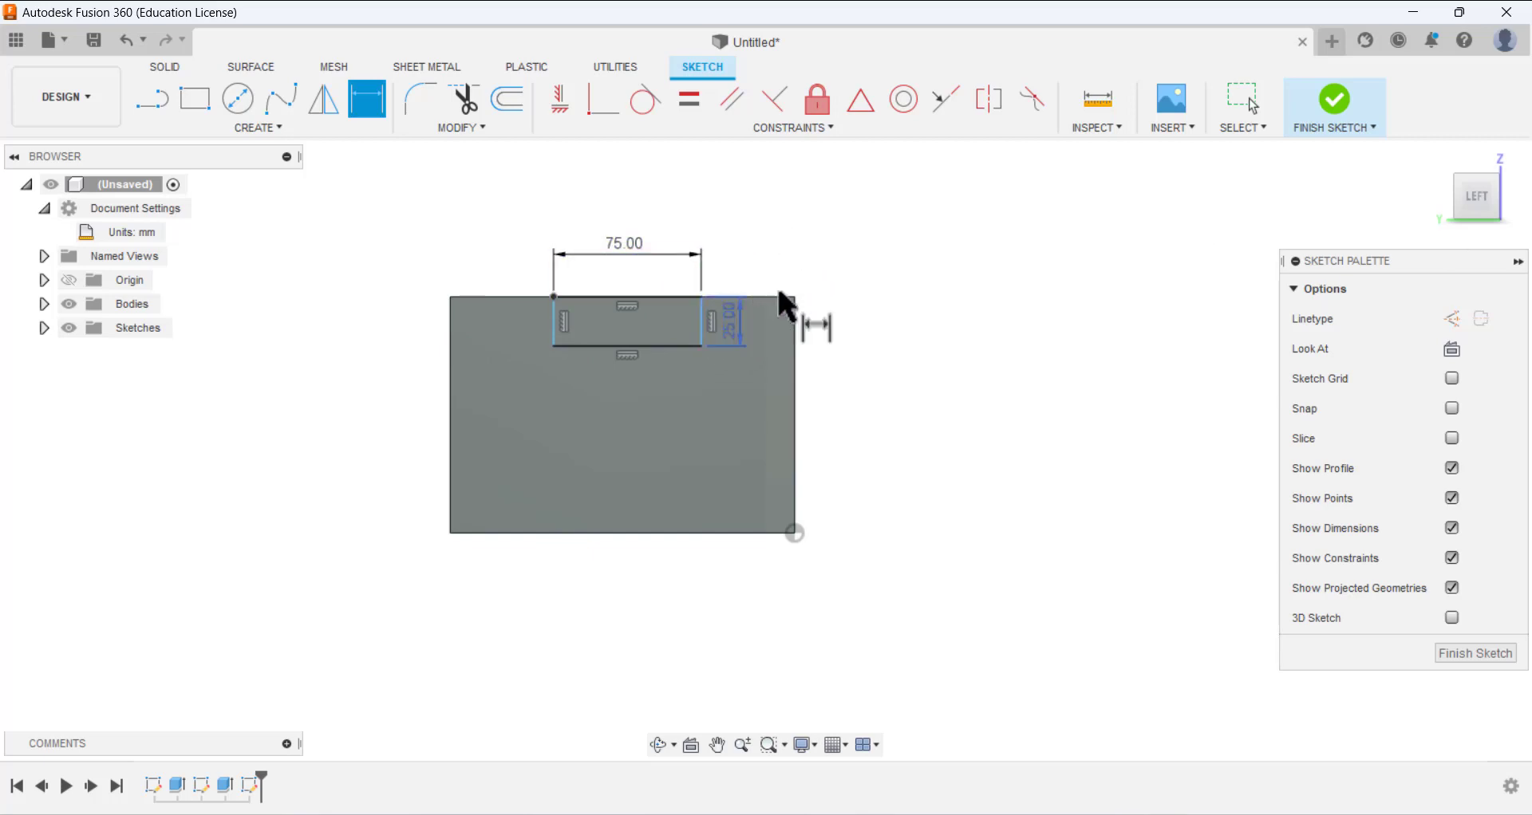
- Position the rectangle 50 mm from the face's right edge
left_click(704, 327)
left_click(795, 334)
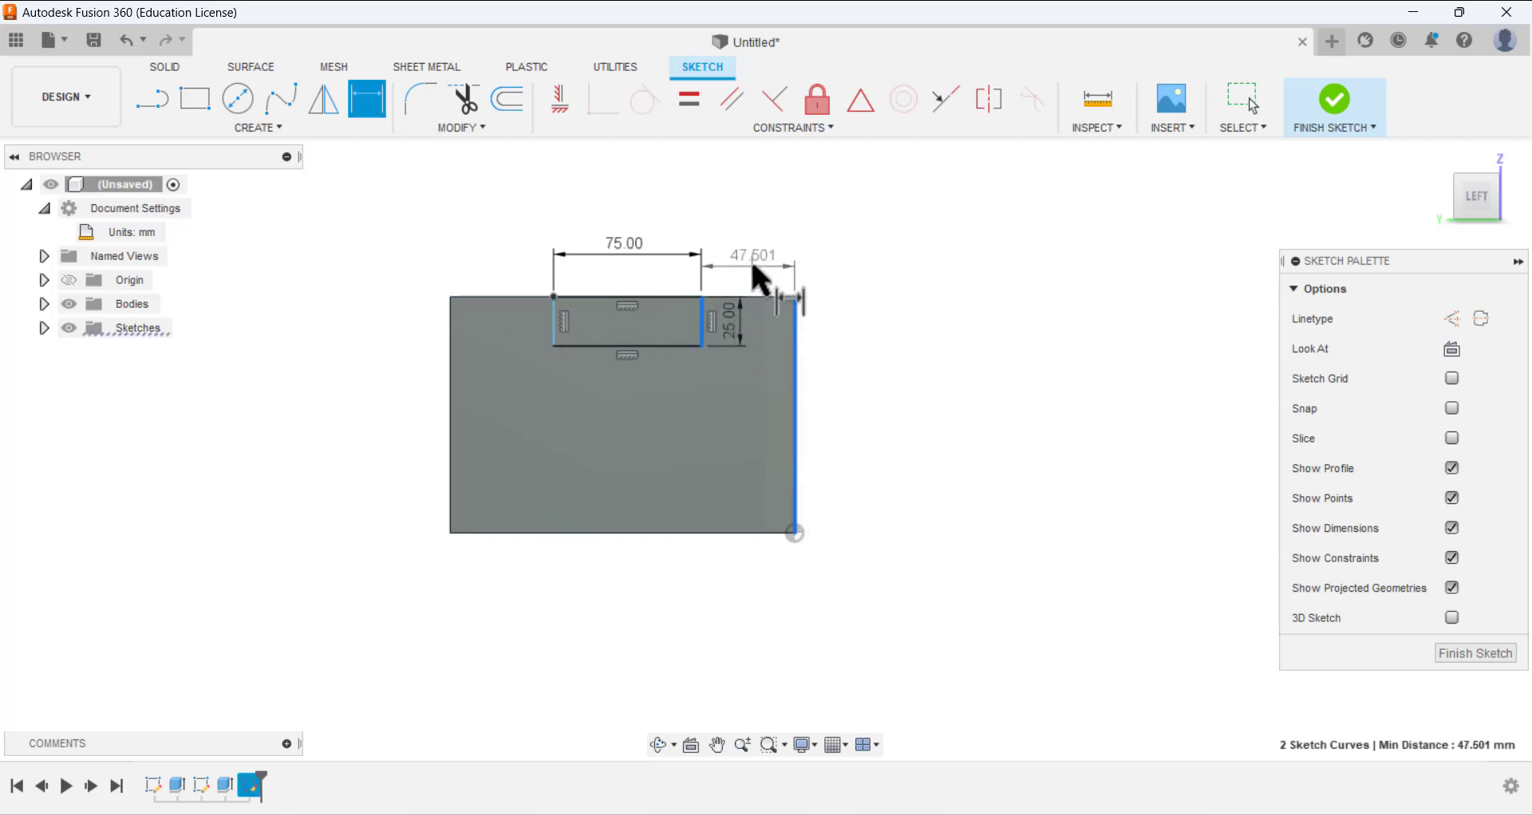
left_click(753, 271)
key("Return")
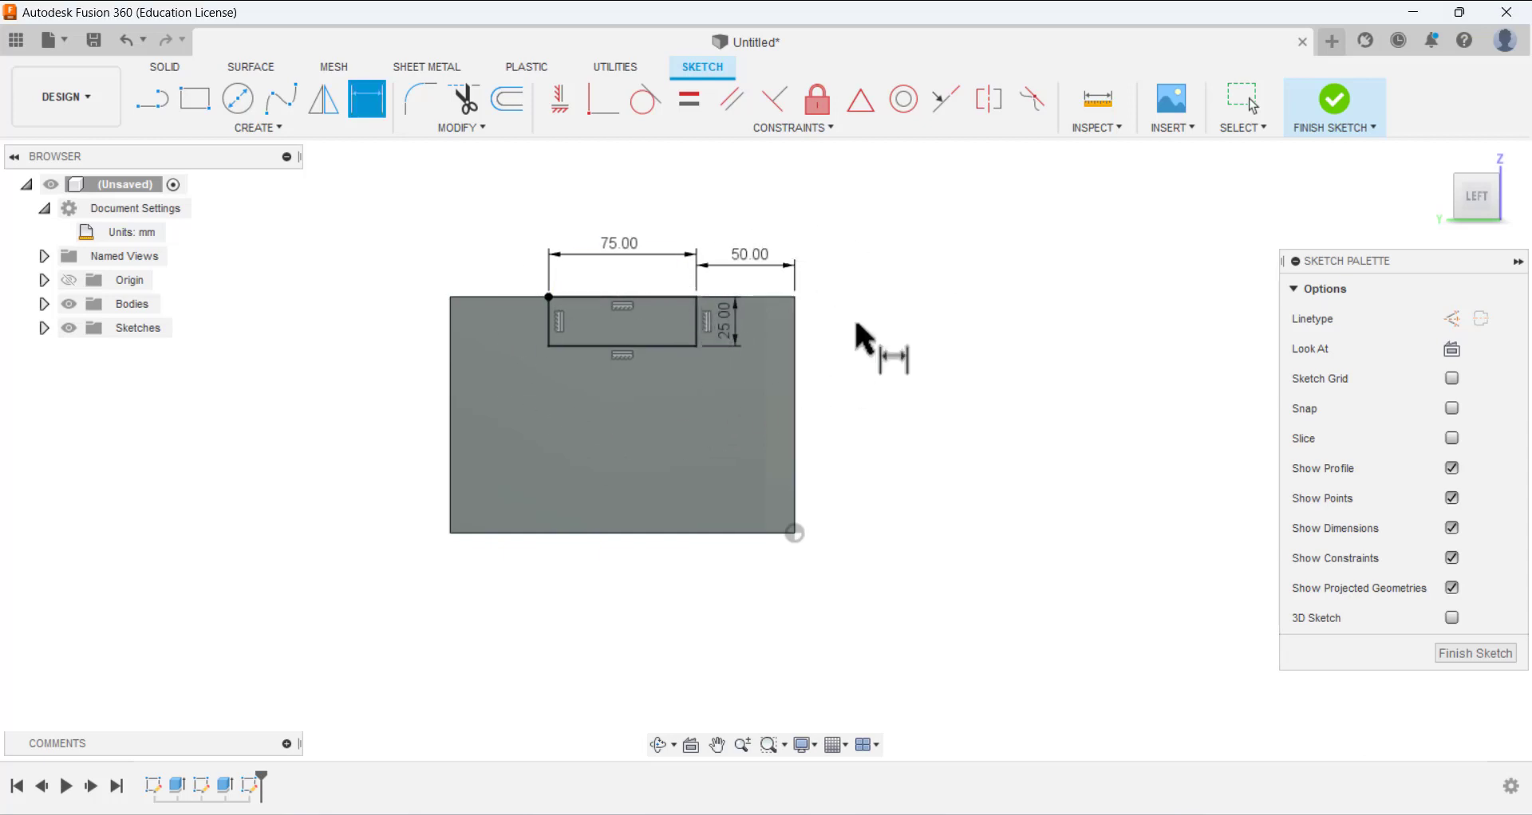
key("Escape")
middle_click_drag(855, 308, 750, 304, "shift")
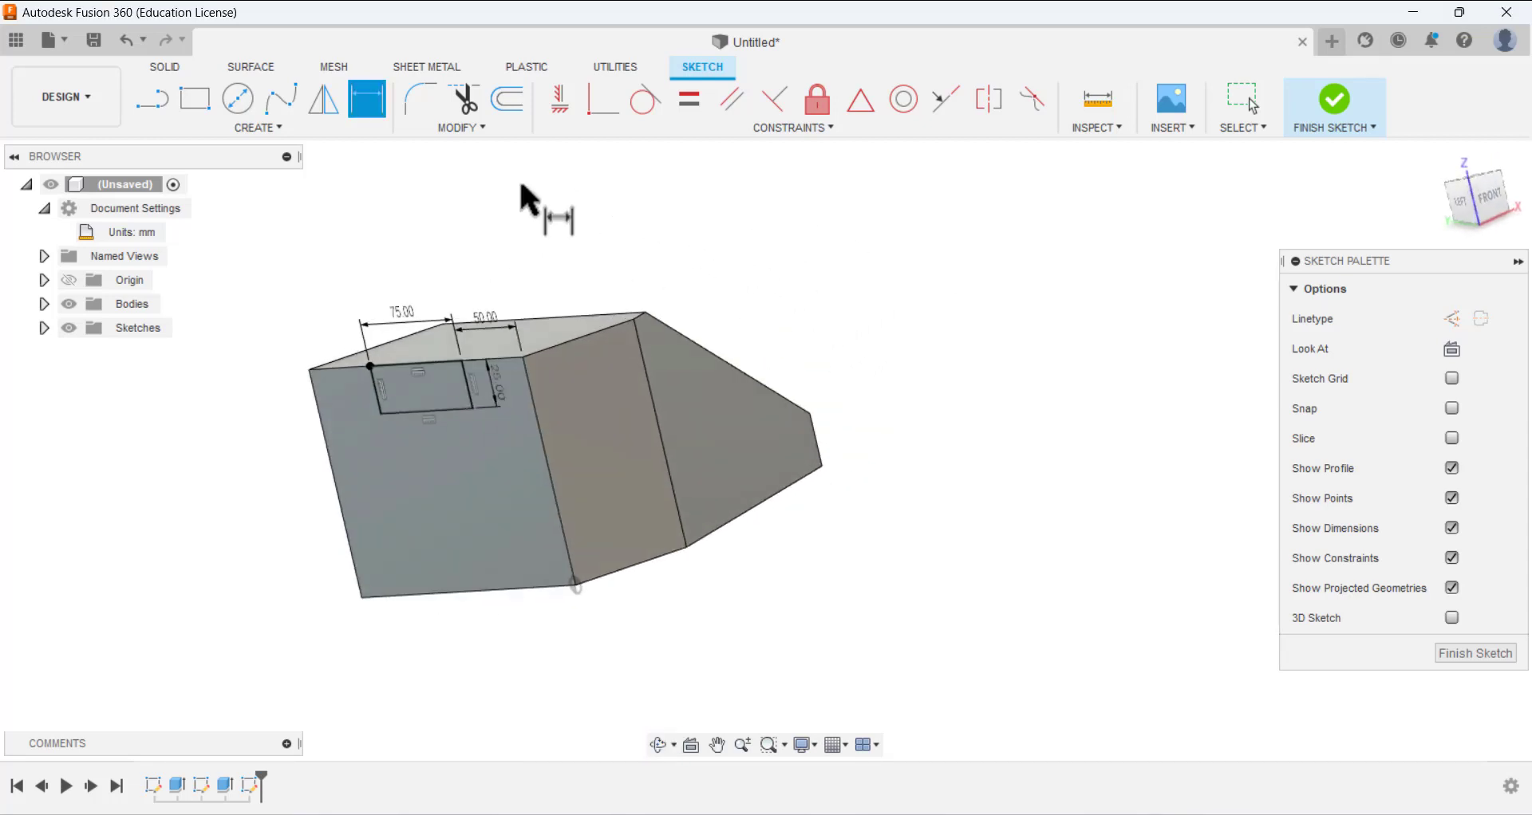
- Cut the rectangle through the block with extent All to form the slot, then start a new sketch
left_click(1334, 96)
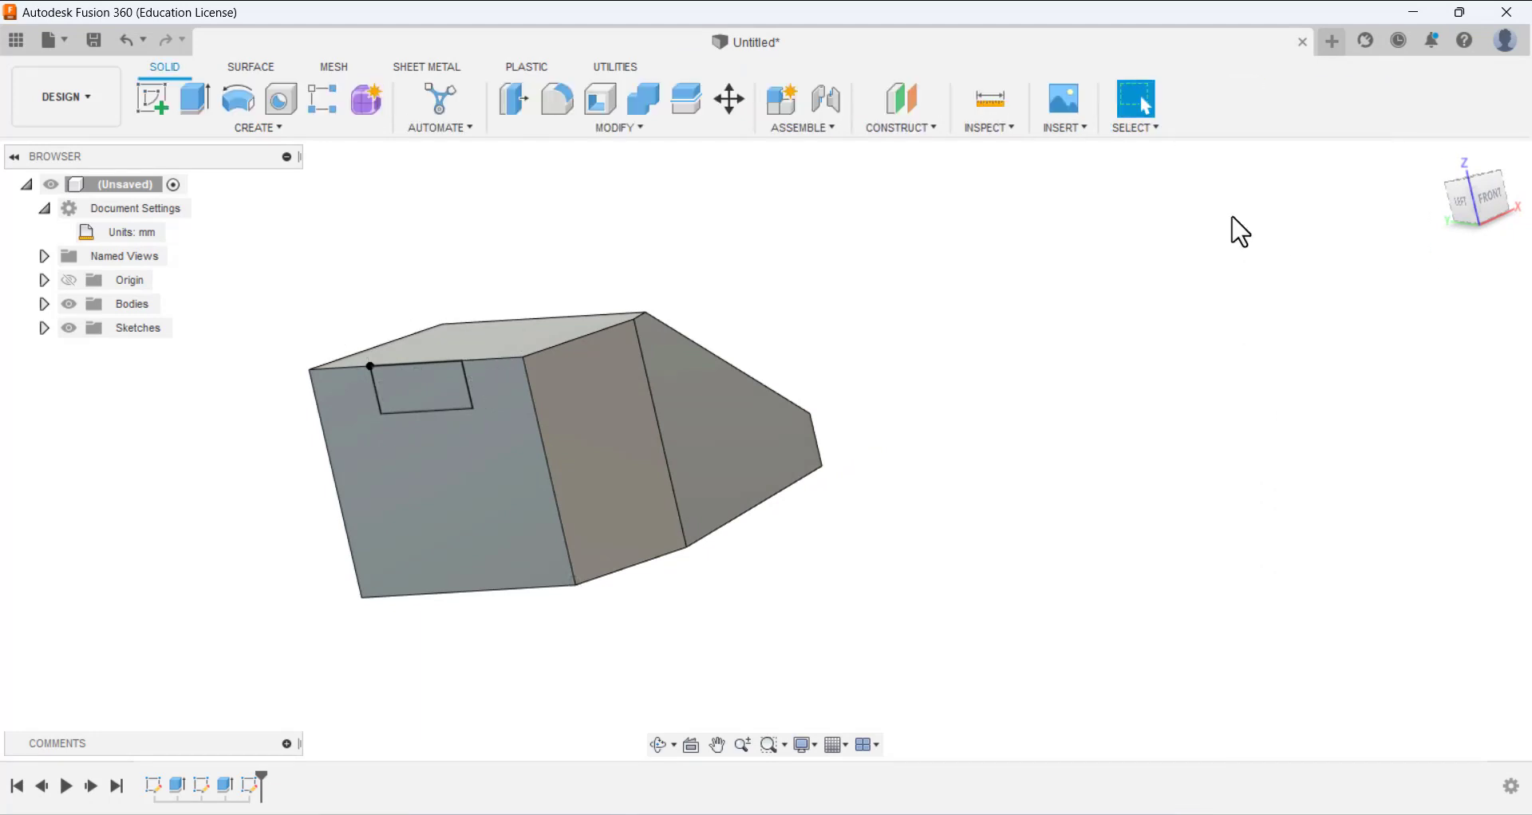
left_click(189, 94)
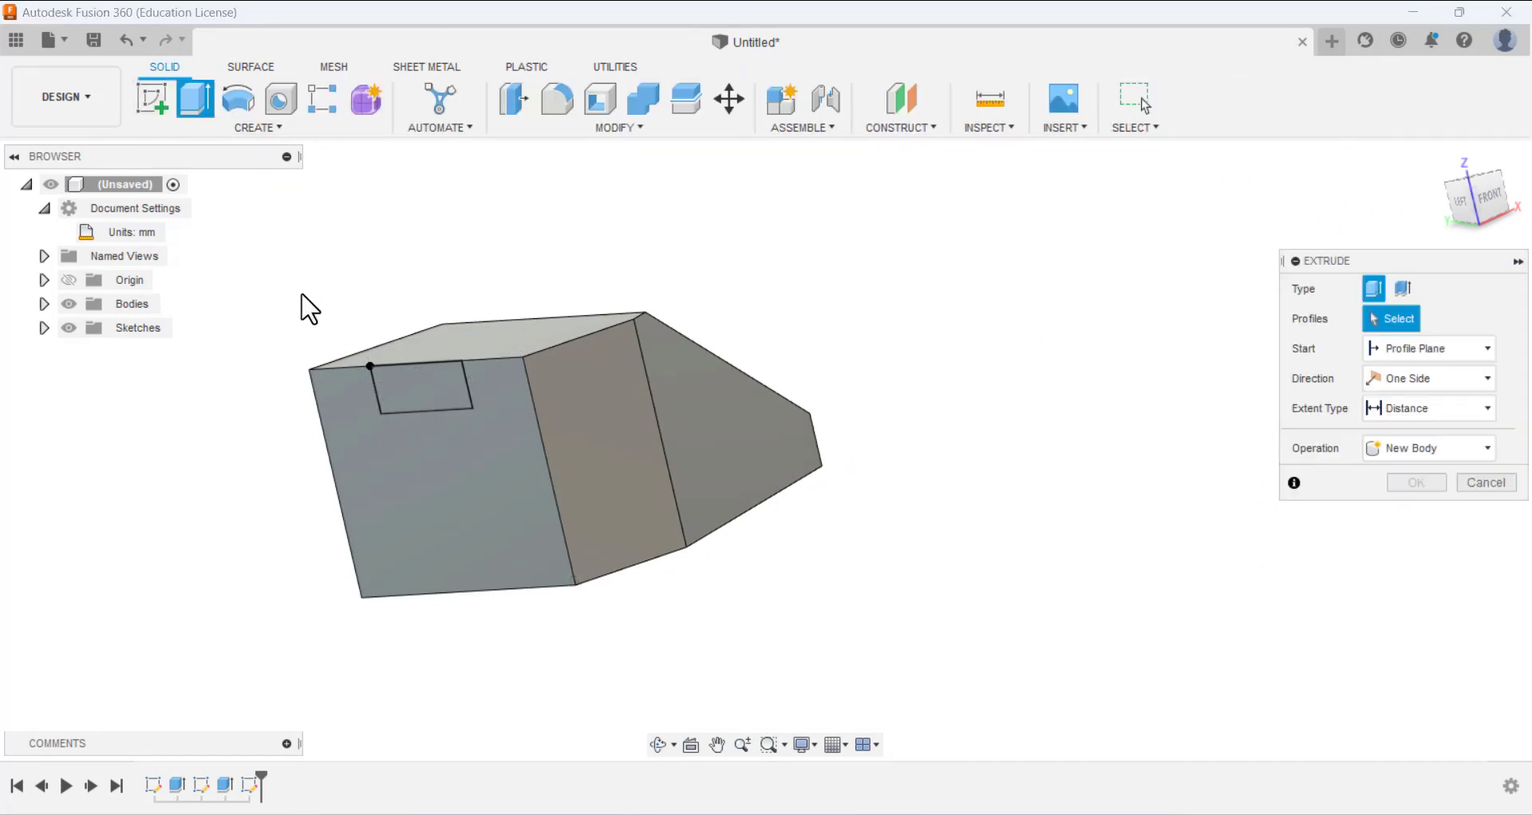
left_click(415, 390)
left_click_drag(410, 383, 772, 300)
middle_click_drag(773, 299, 734, 315, "shift")
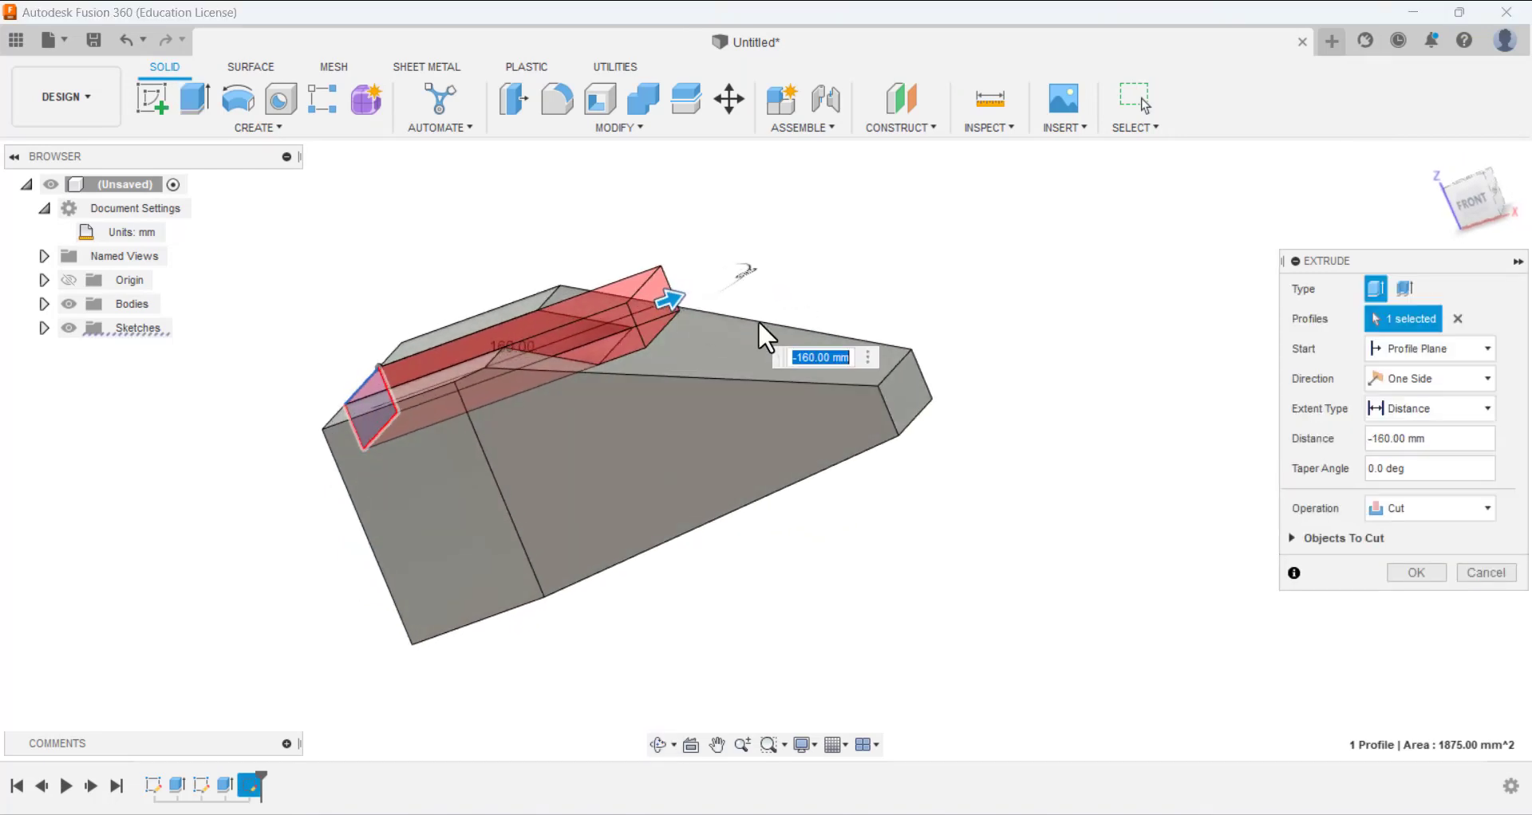
left_click(1413, 407)
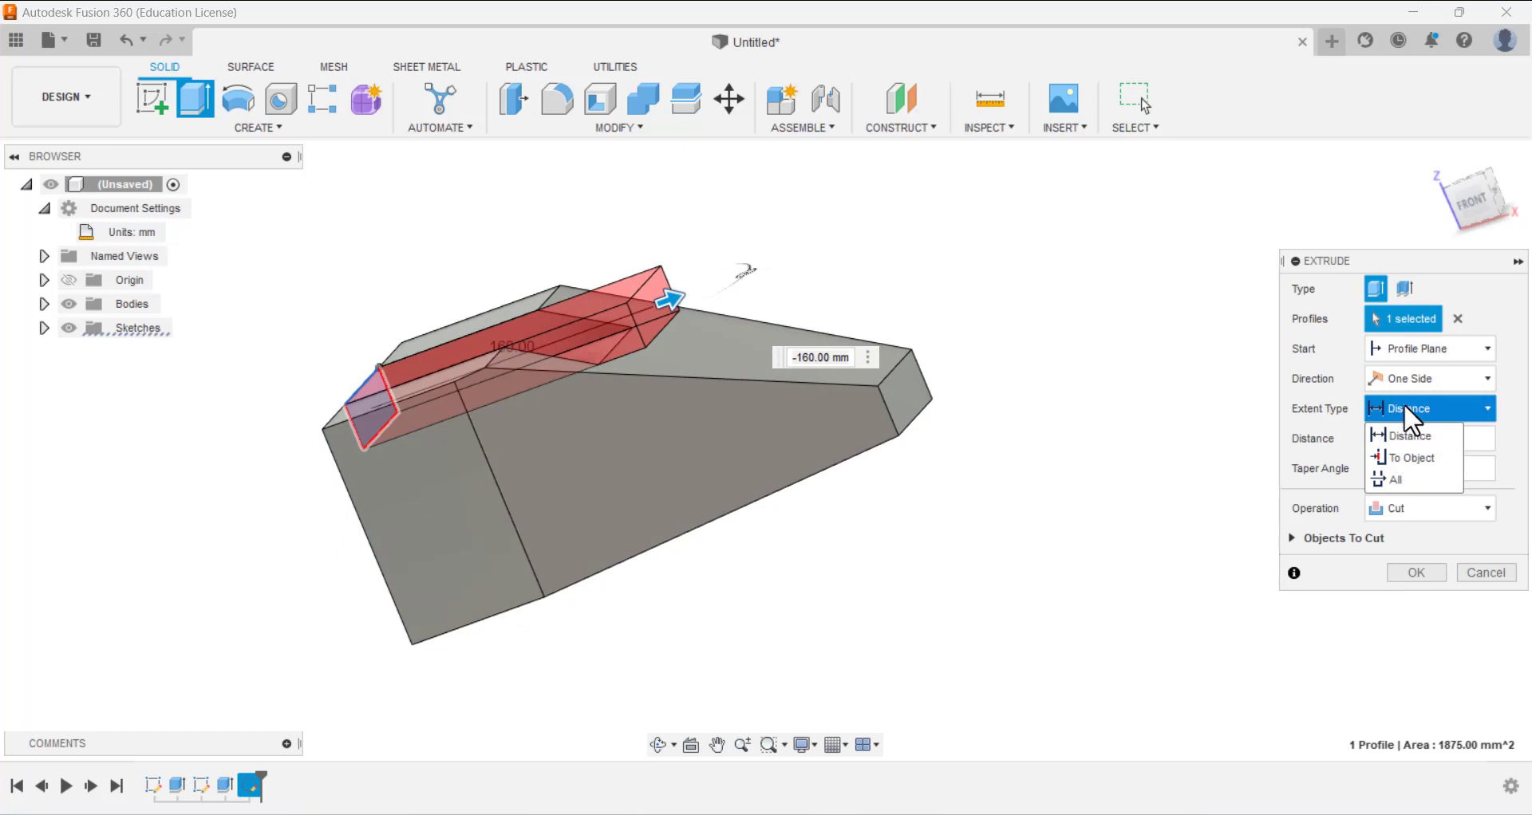
left_click(1387, 476)
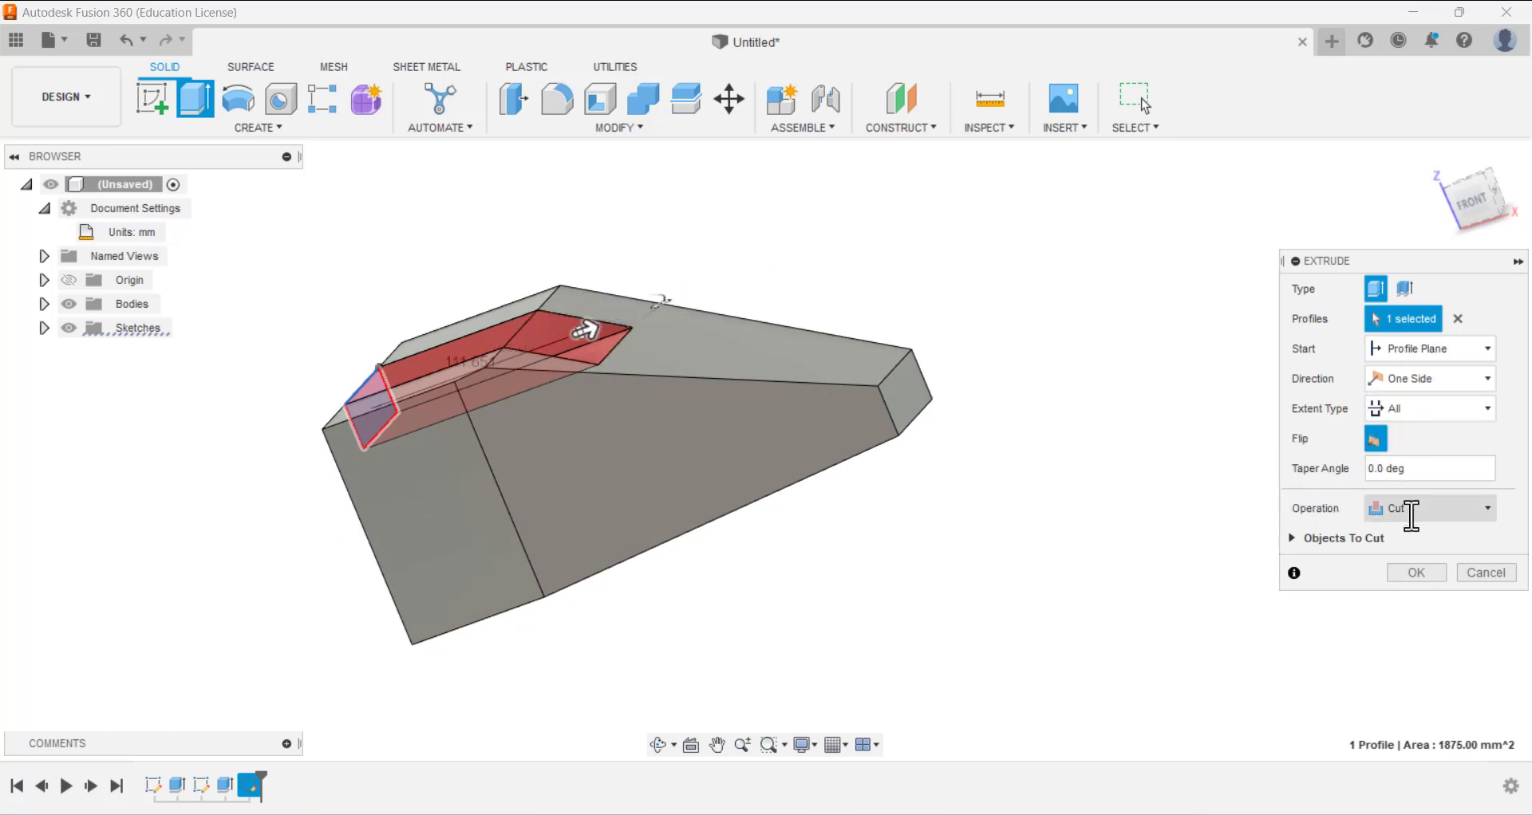
left_click(1416, 573)
mouse_move(1039, 424)
middle_mouse_down("shift")
mouse_move(1019, 506)
mouse_move(1094, 452)
mouse_move(1049, 504)
mouse_move(1141, 440)
middle_mouse_up("shift")
left_click(150, 102)
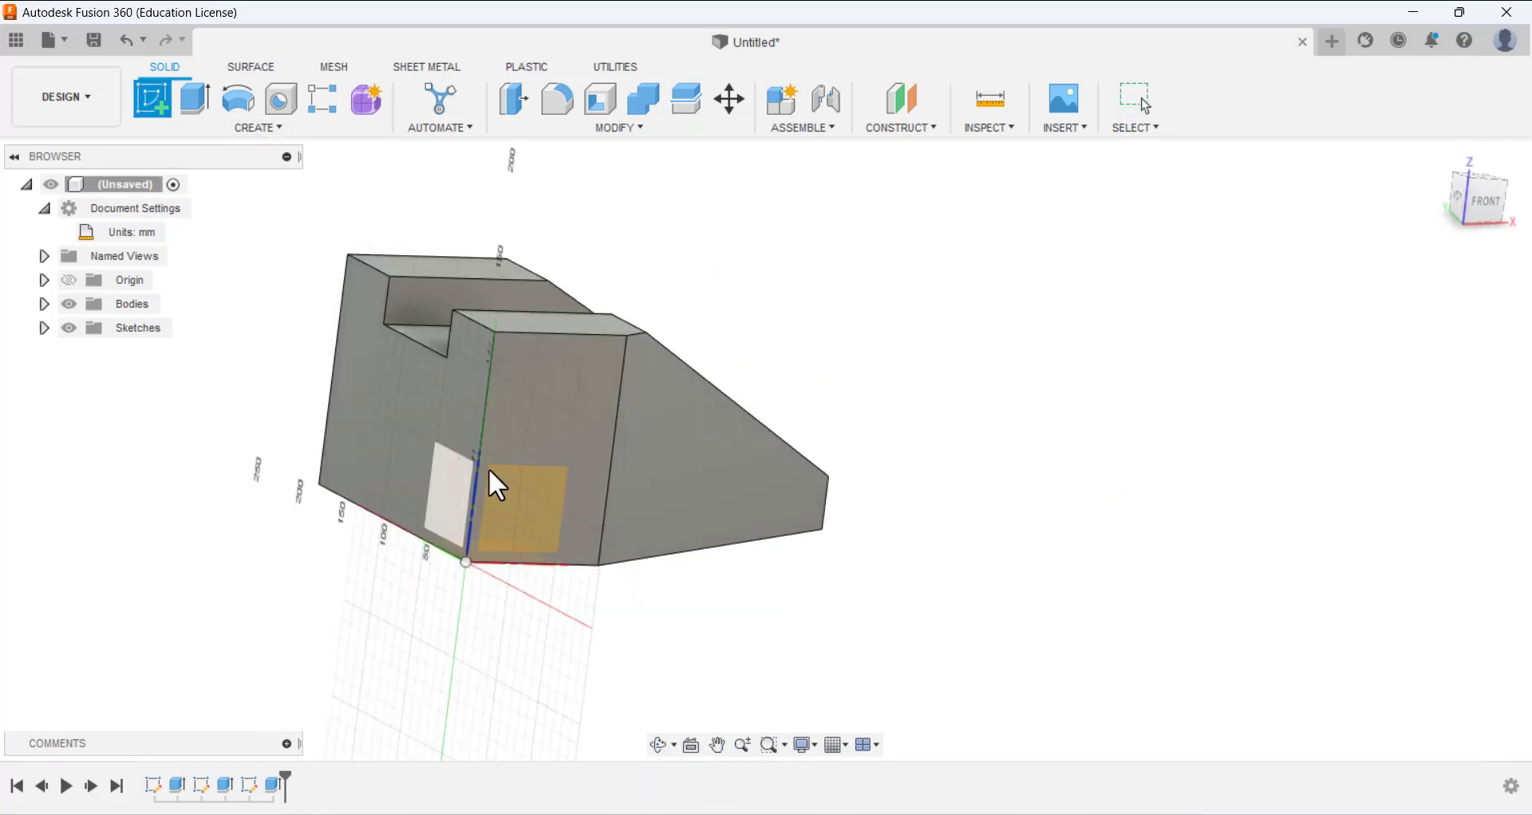
- Draw a two-point rectangle on the block's front face at its left edge
left_click(533, 395)
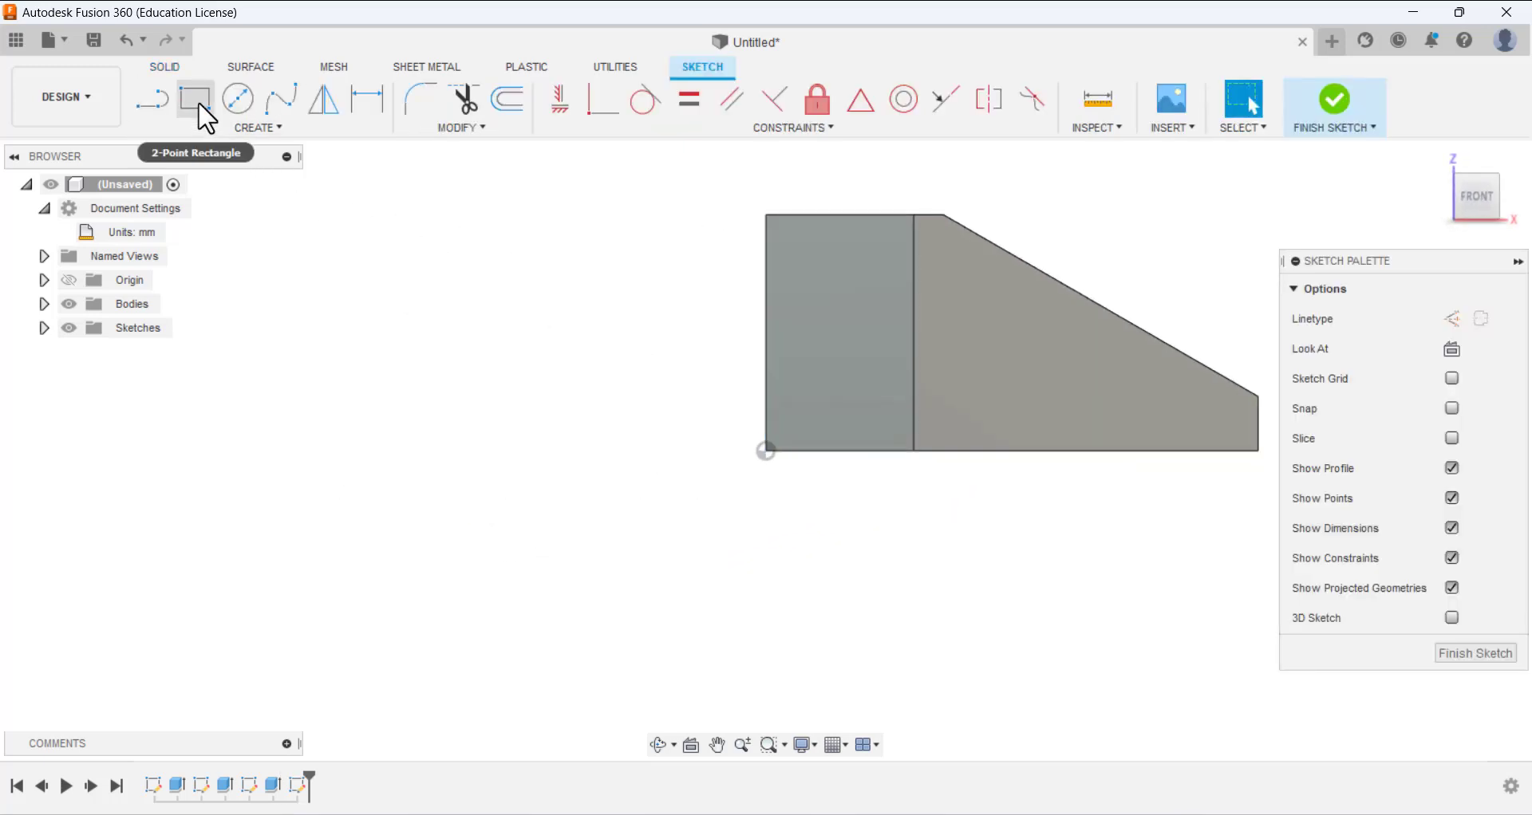
left_click(195, 99)
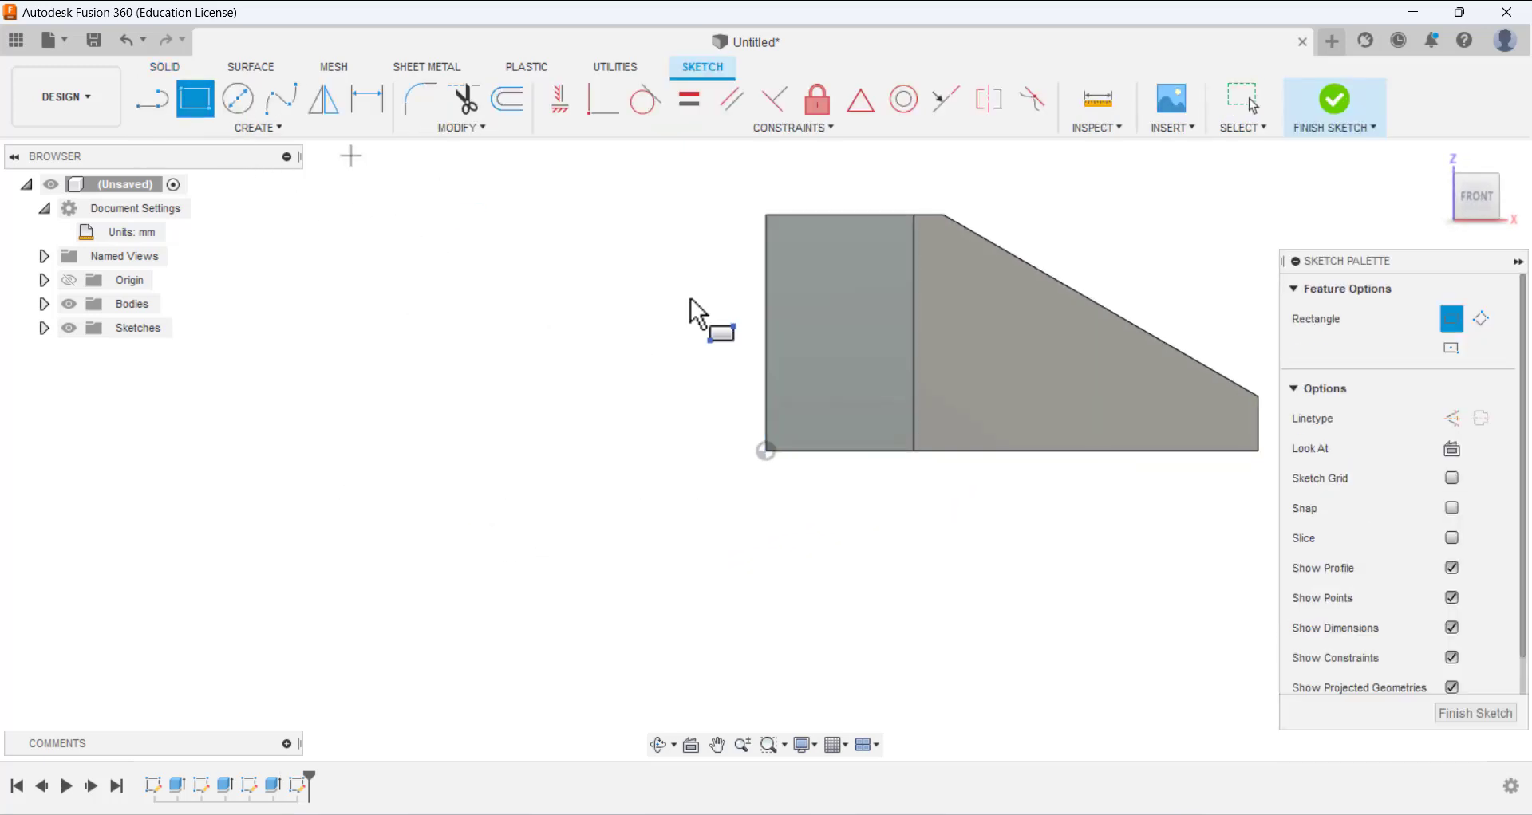
left_click(767, 389)
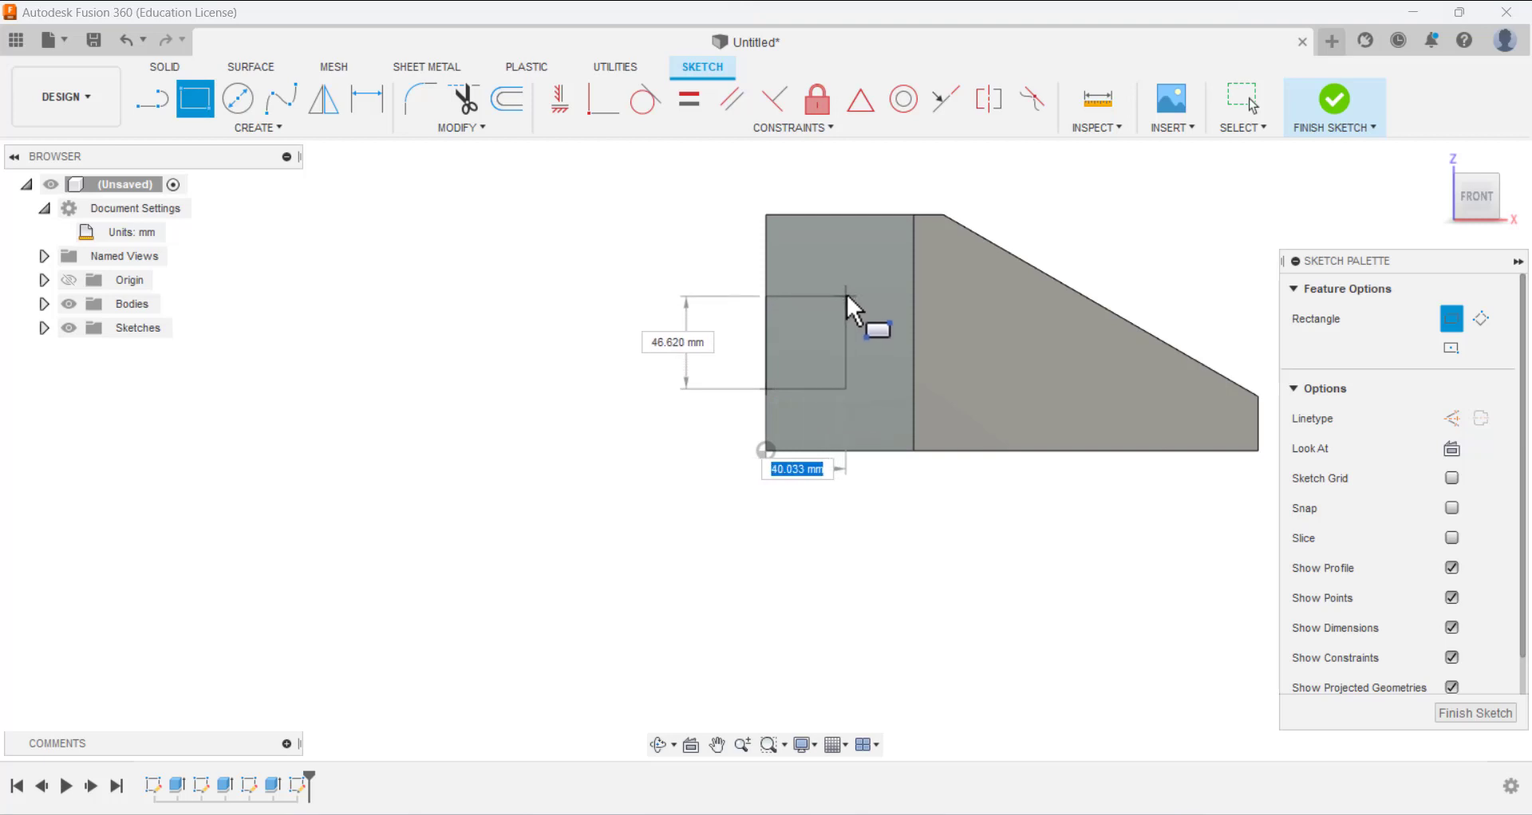
left_click(841, 292)
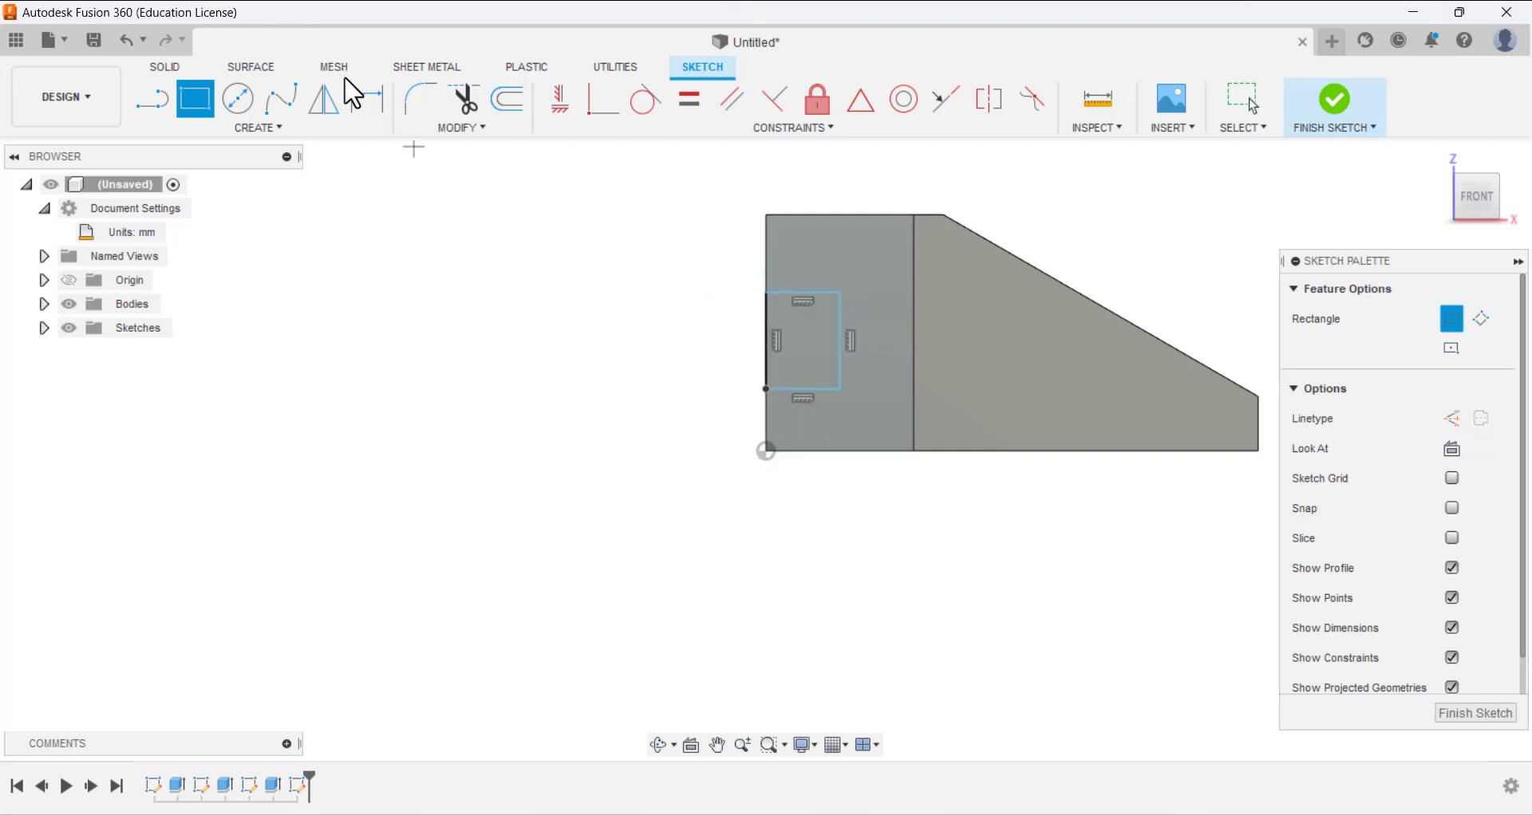
- Dimension the rectangle 20 mm wide and 30 mm tall
left_click(367, 99)
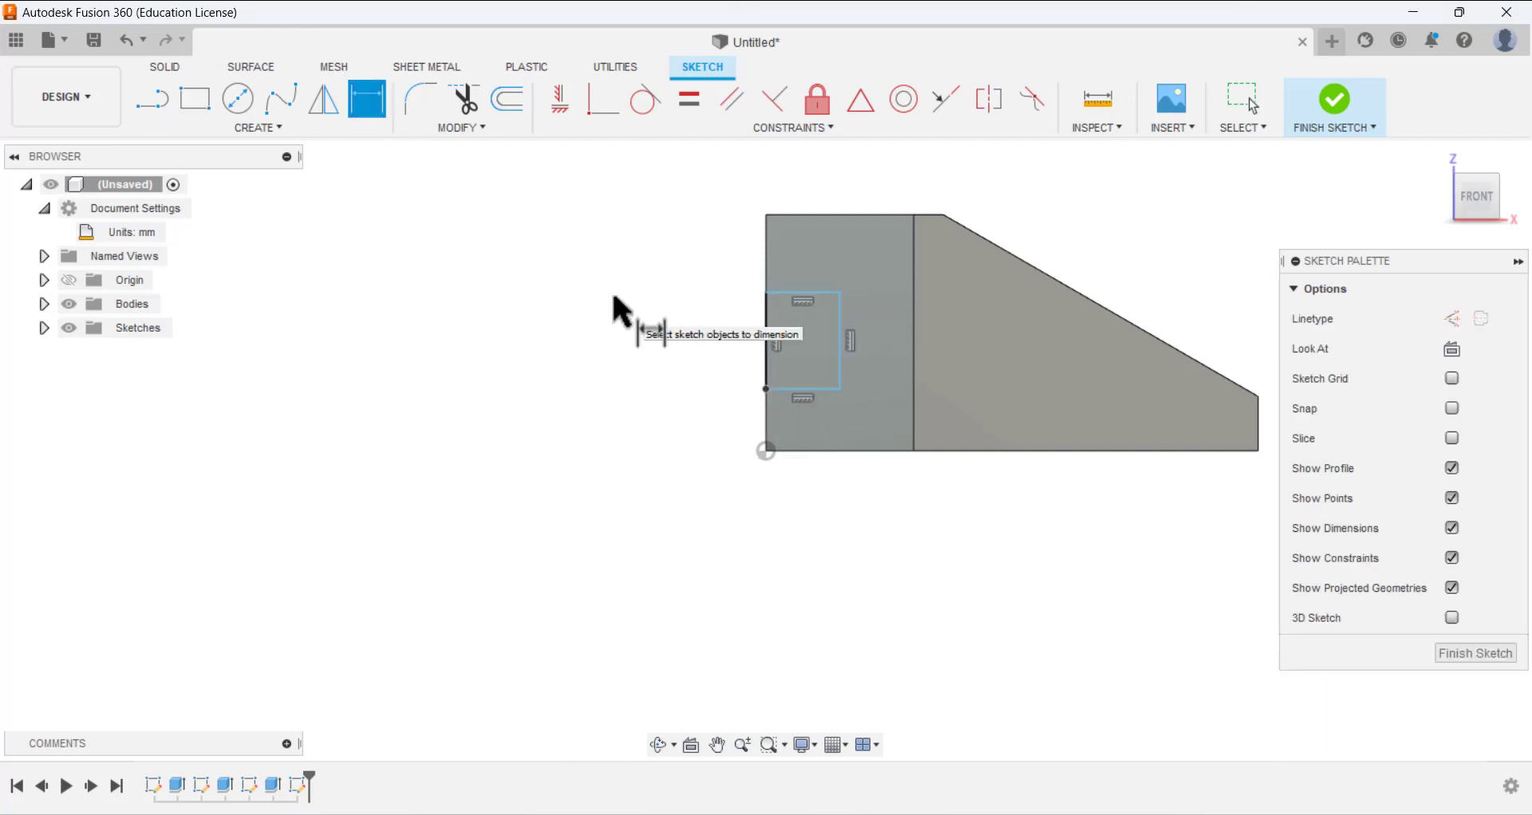
left_click(804, 293)
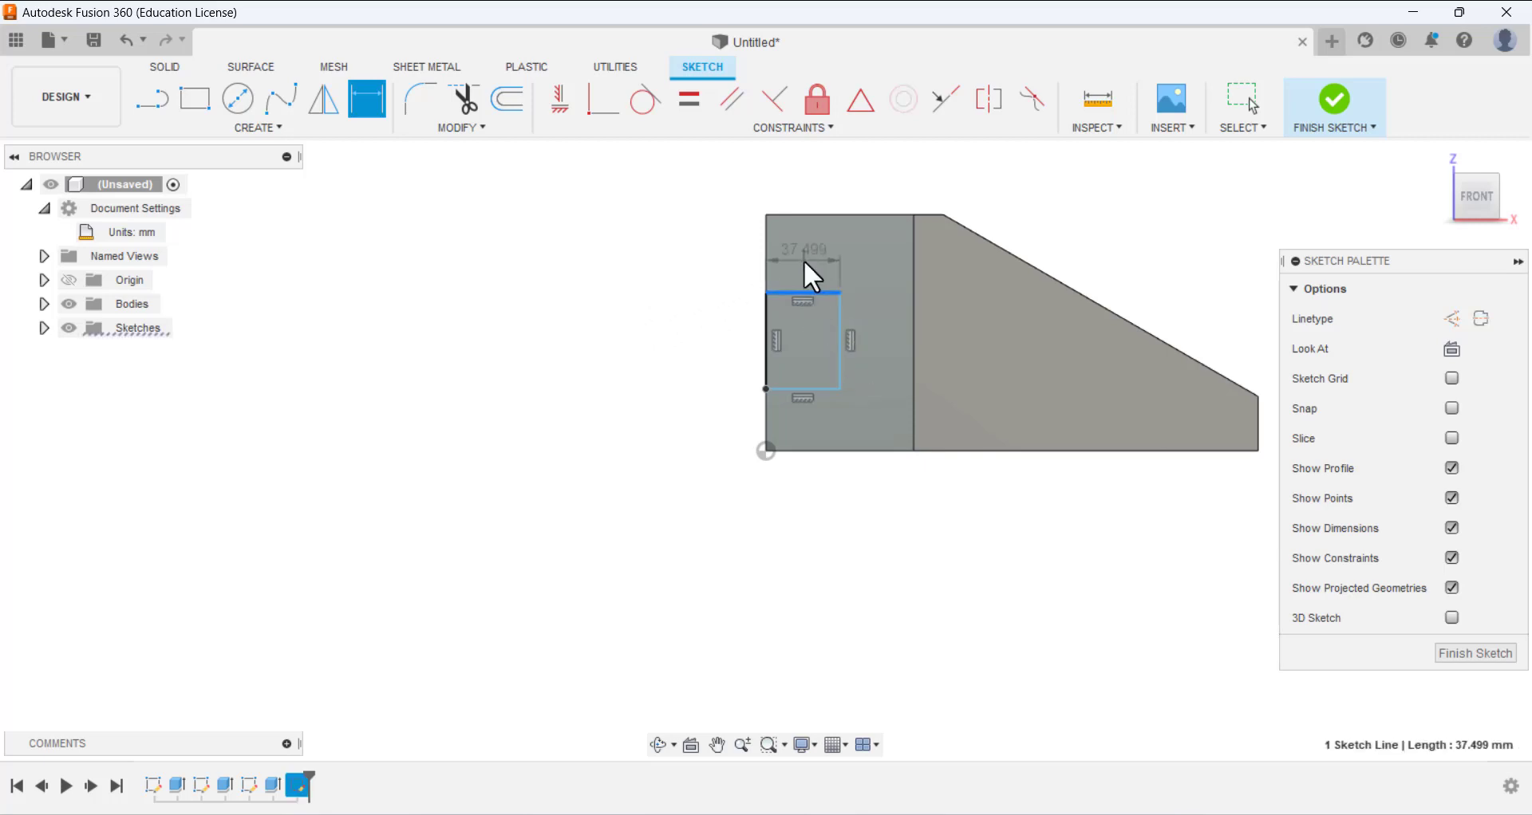
left_click(802, 252)
type("20")
key("Return")
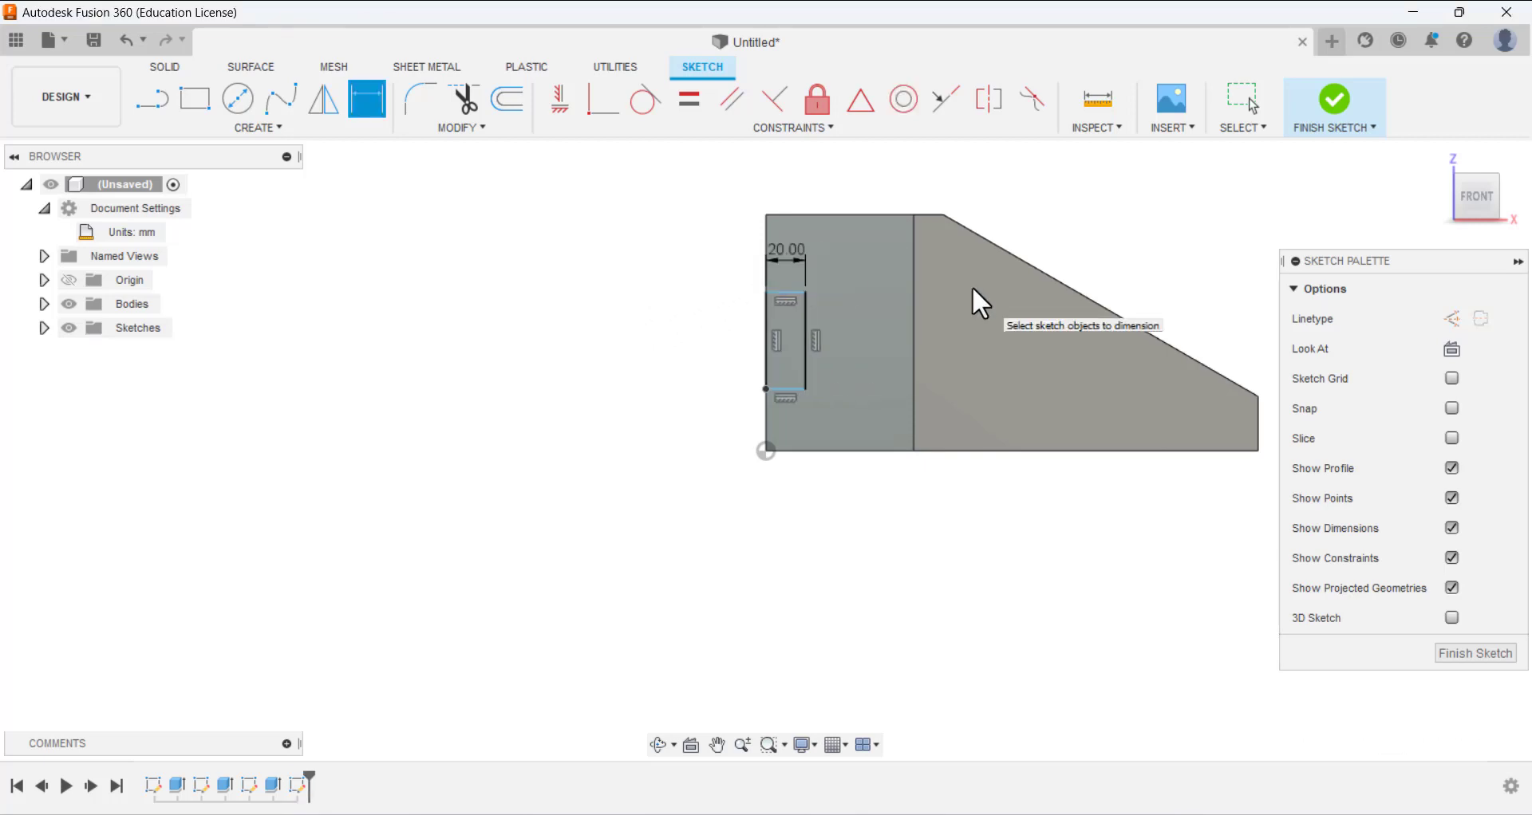
left_click(766, 334)
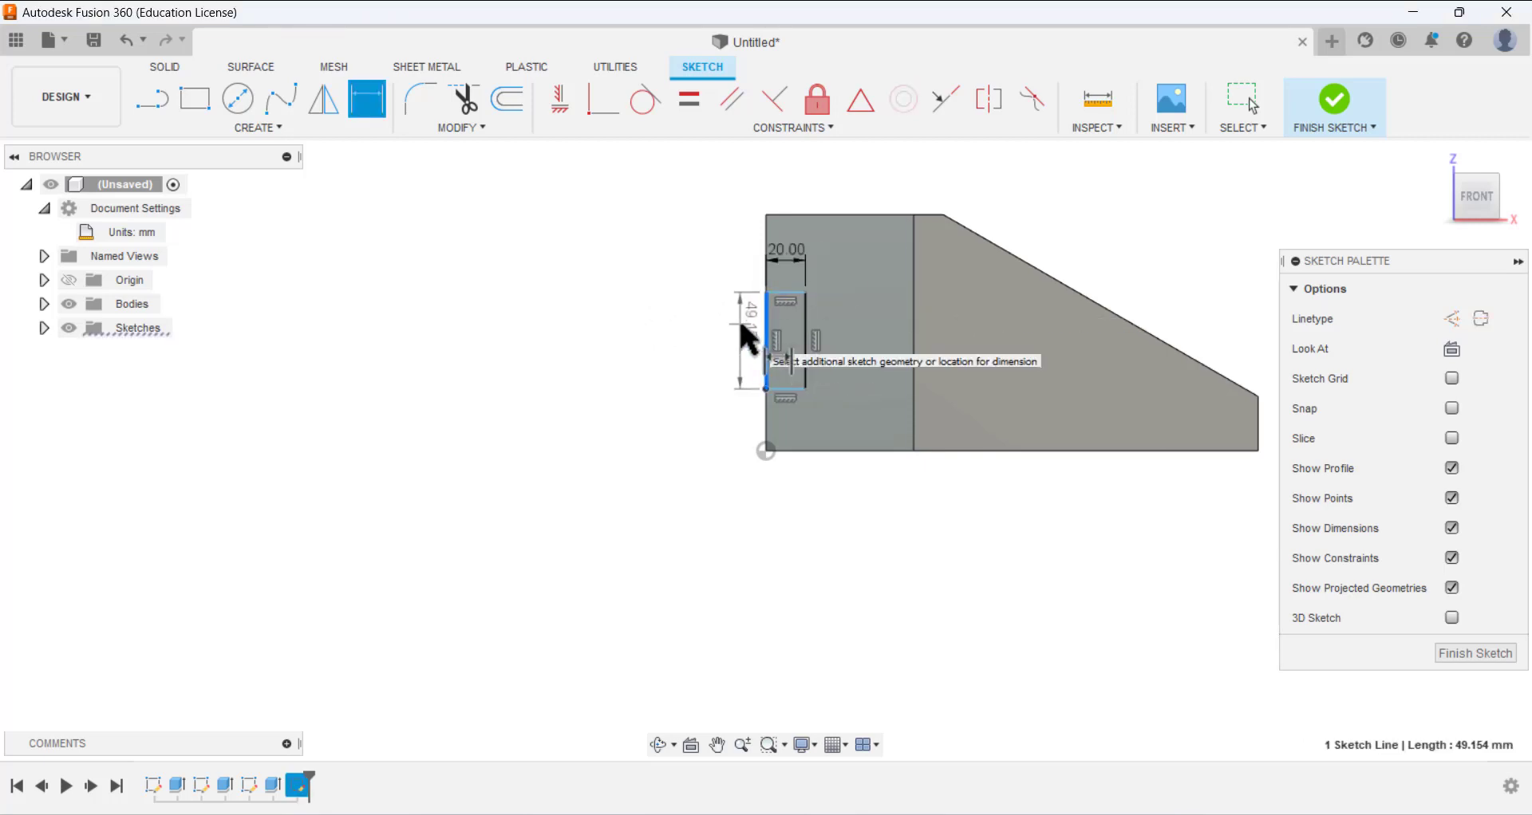
left_click(741, 325)
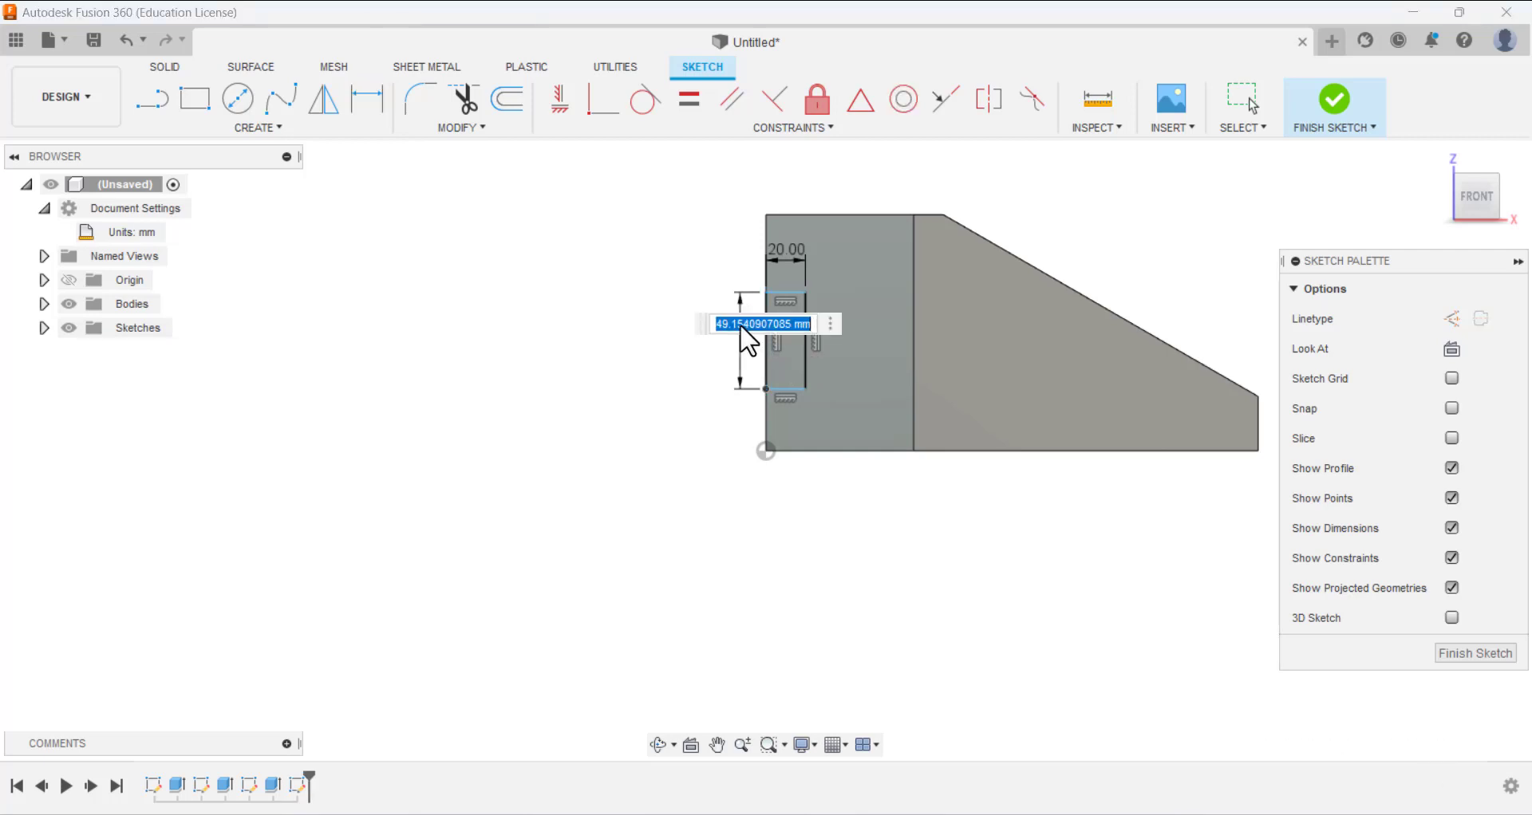
type("30")
key("Return")
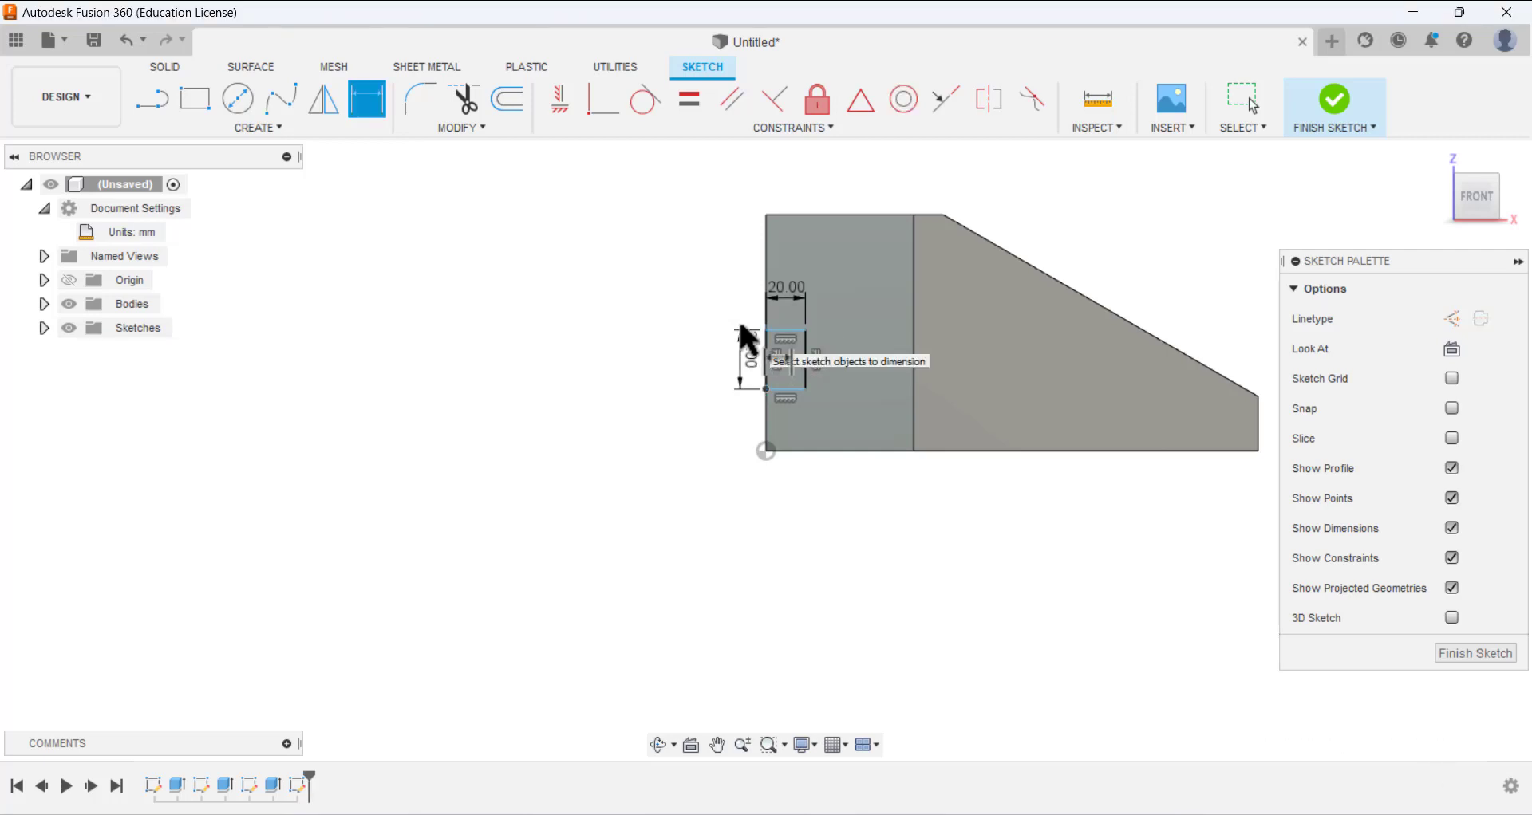
- Place the rectangle 35 mm above the origin and finish the sketch
left_click(790, 391)
left_click(765, 451)
left_click(688, 431)
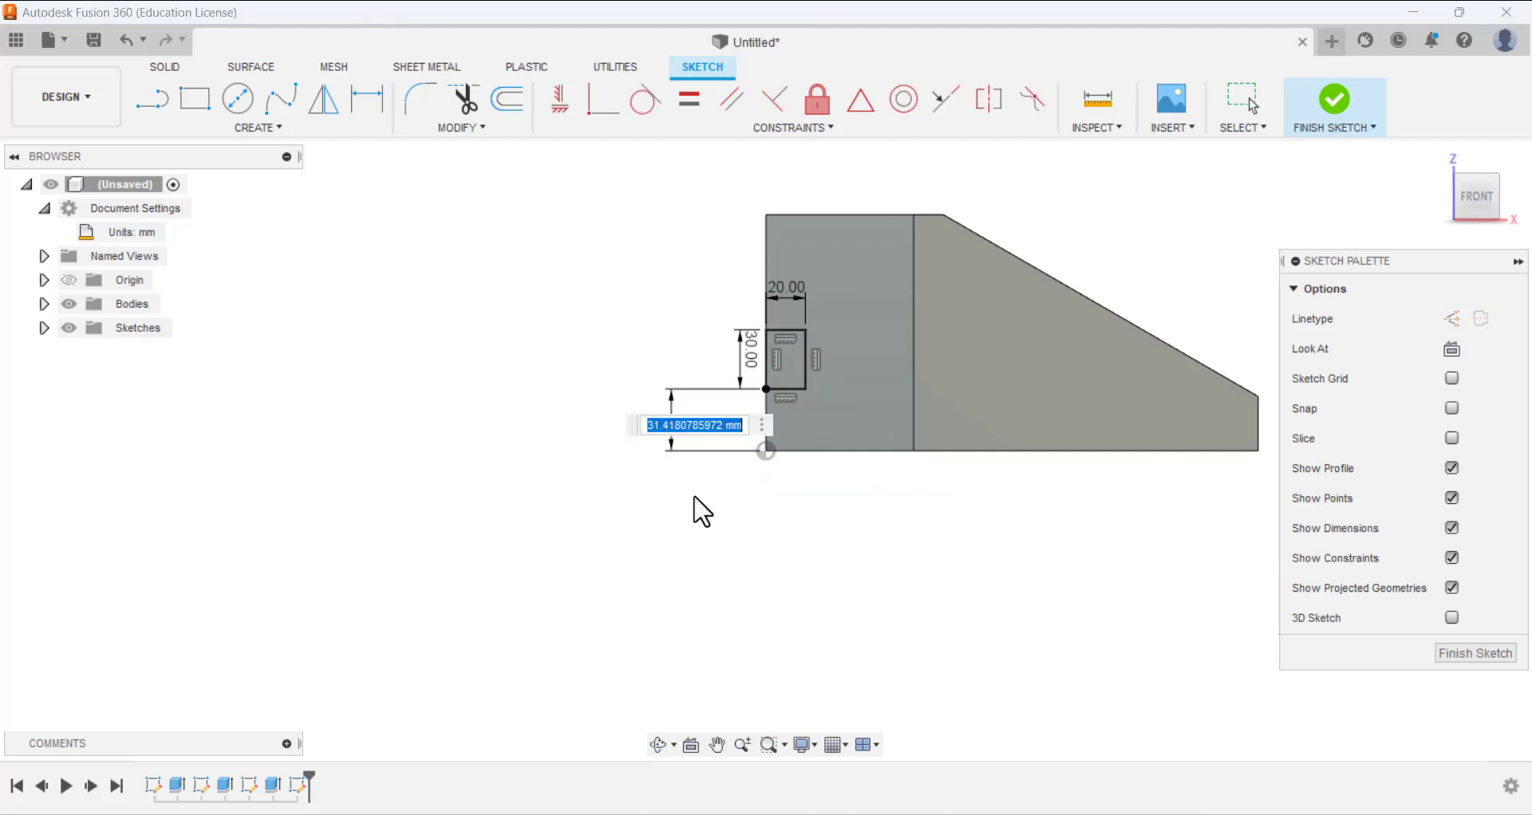
type("35")
key("Return")
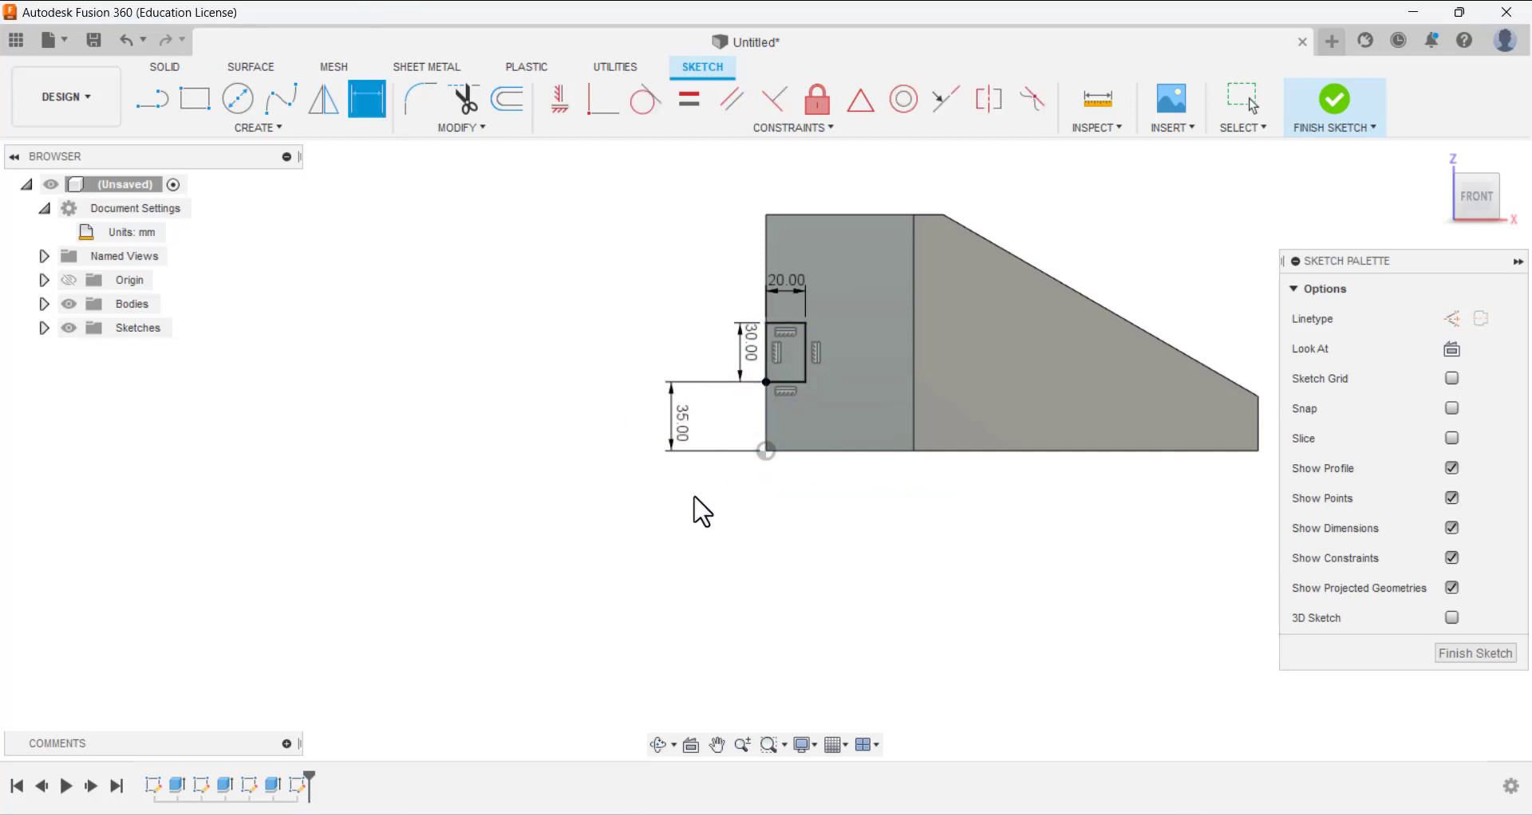
left_click(1472, 656)
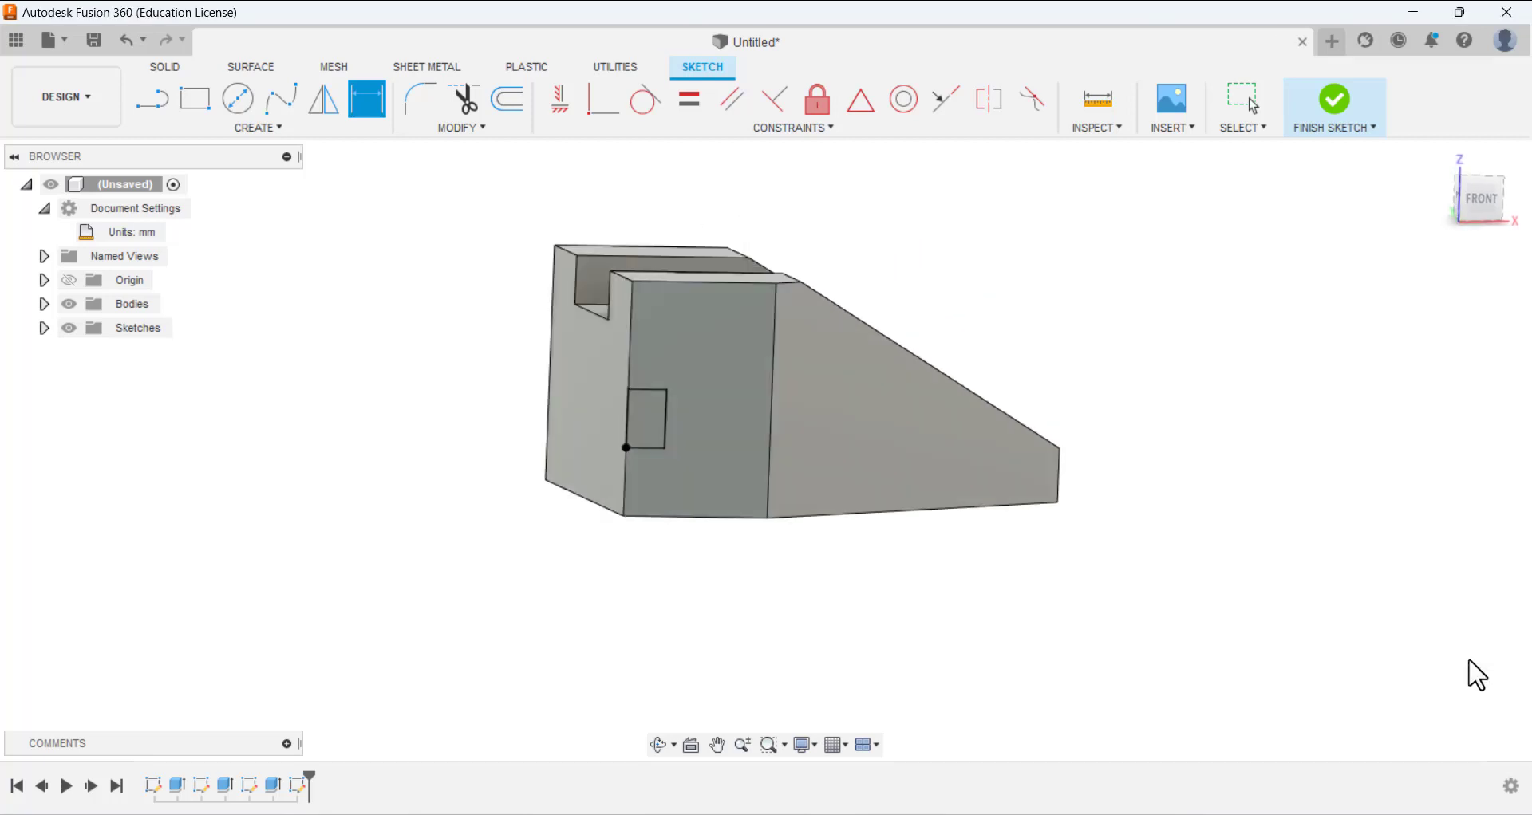
- Extrude the 20 × 30 rectangle inward as a Cut with extent All through the block
left_click(209, 96)
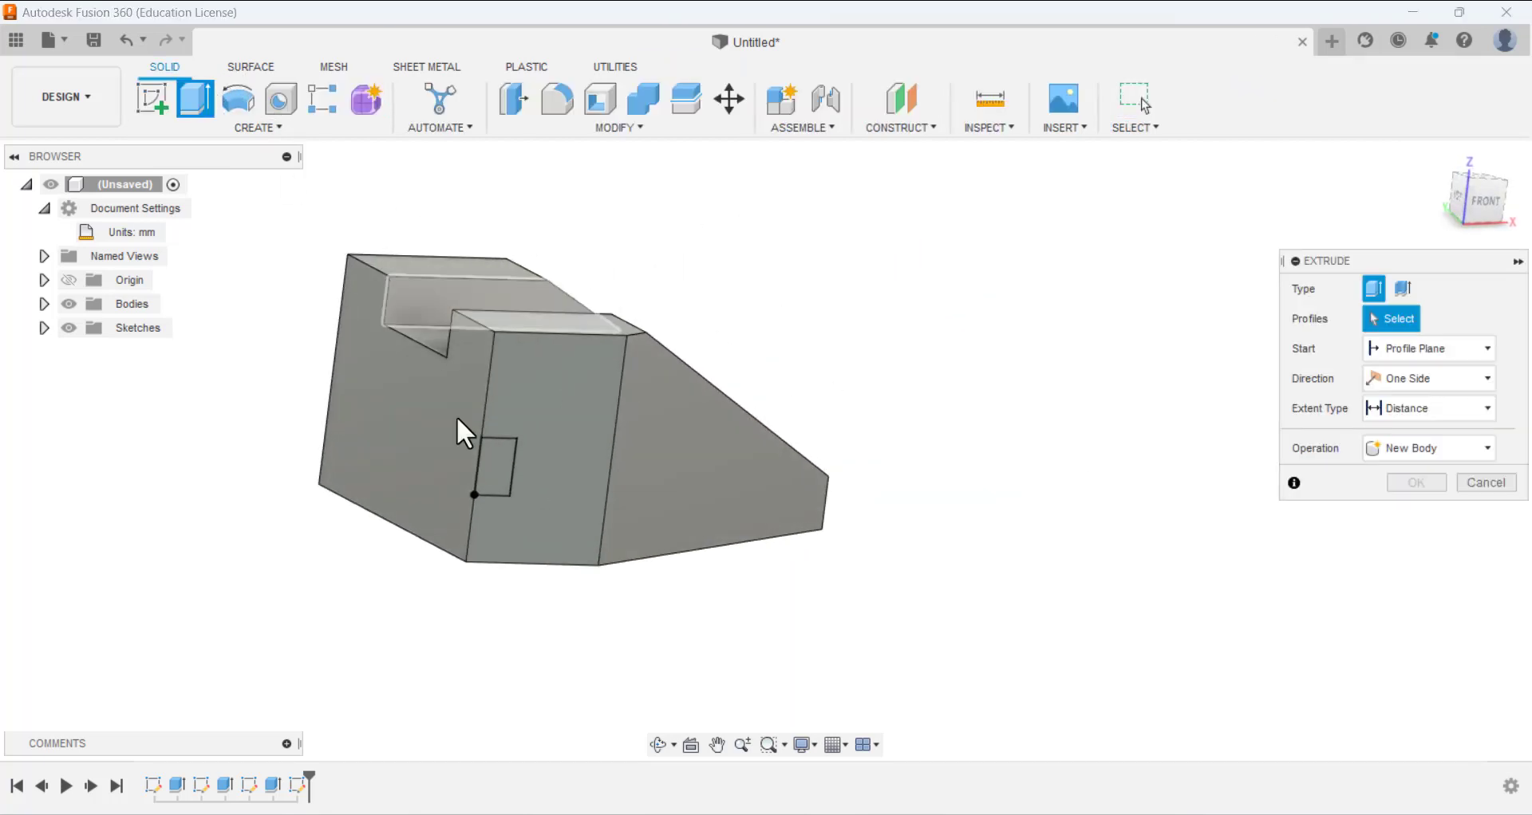
left_click(479, 471)
middle_click_drag(458, 471, 661, 516, "shift")
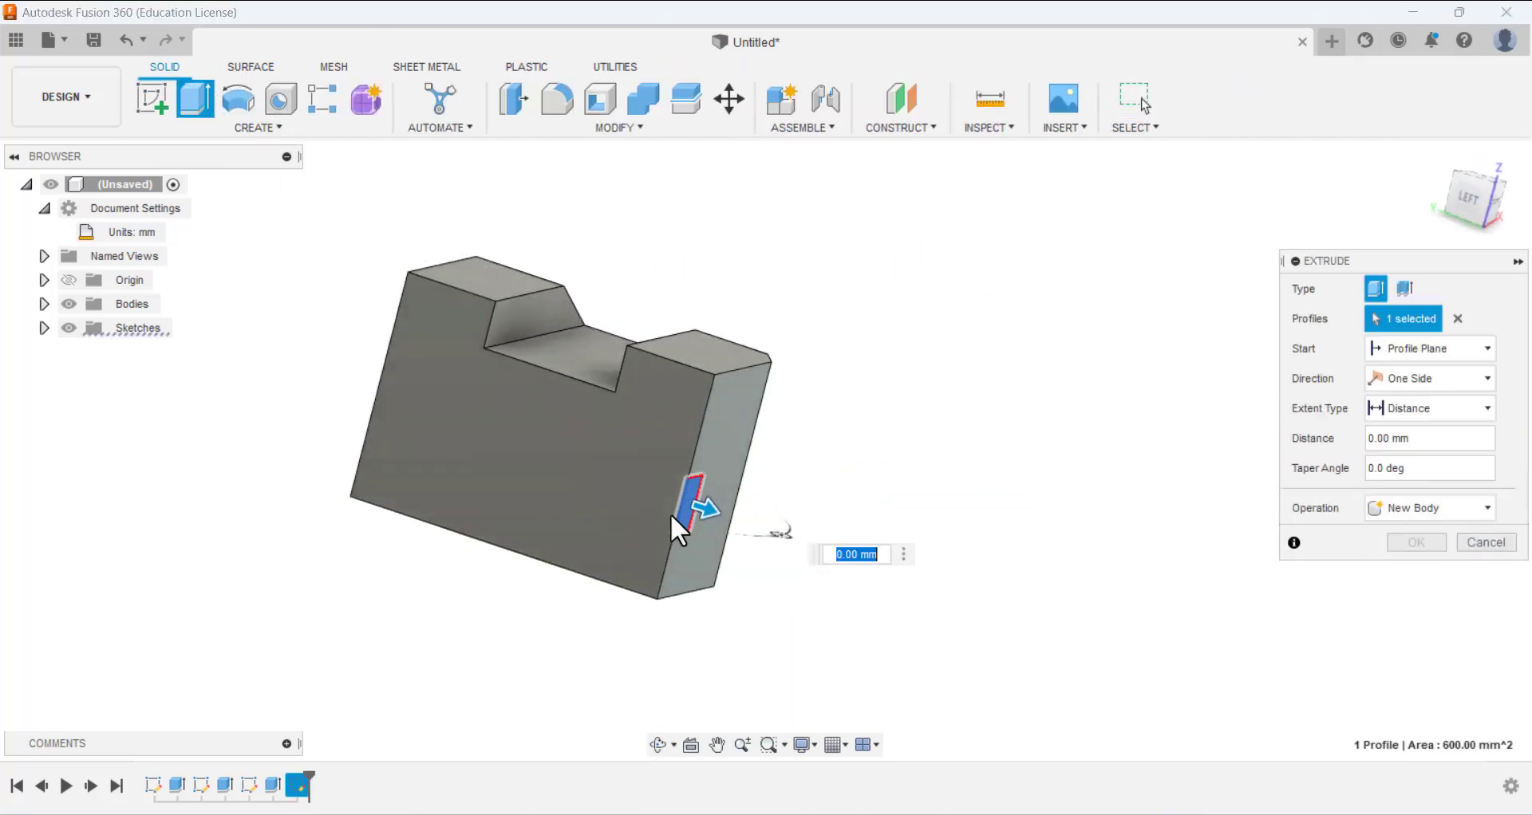
left_click_drag(698, 513, 327, 389)
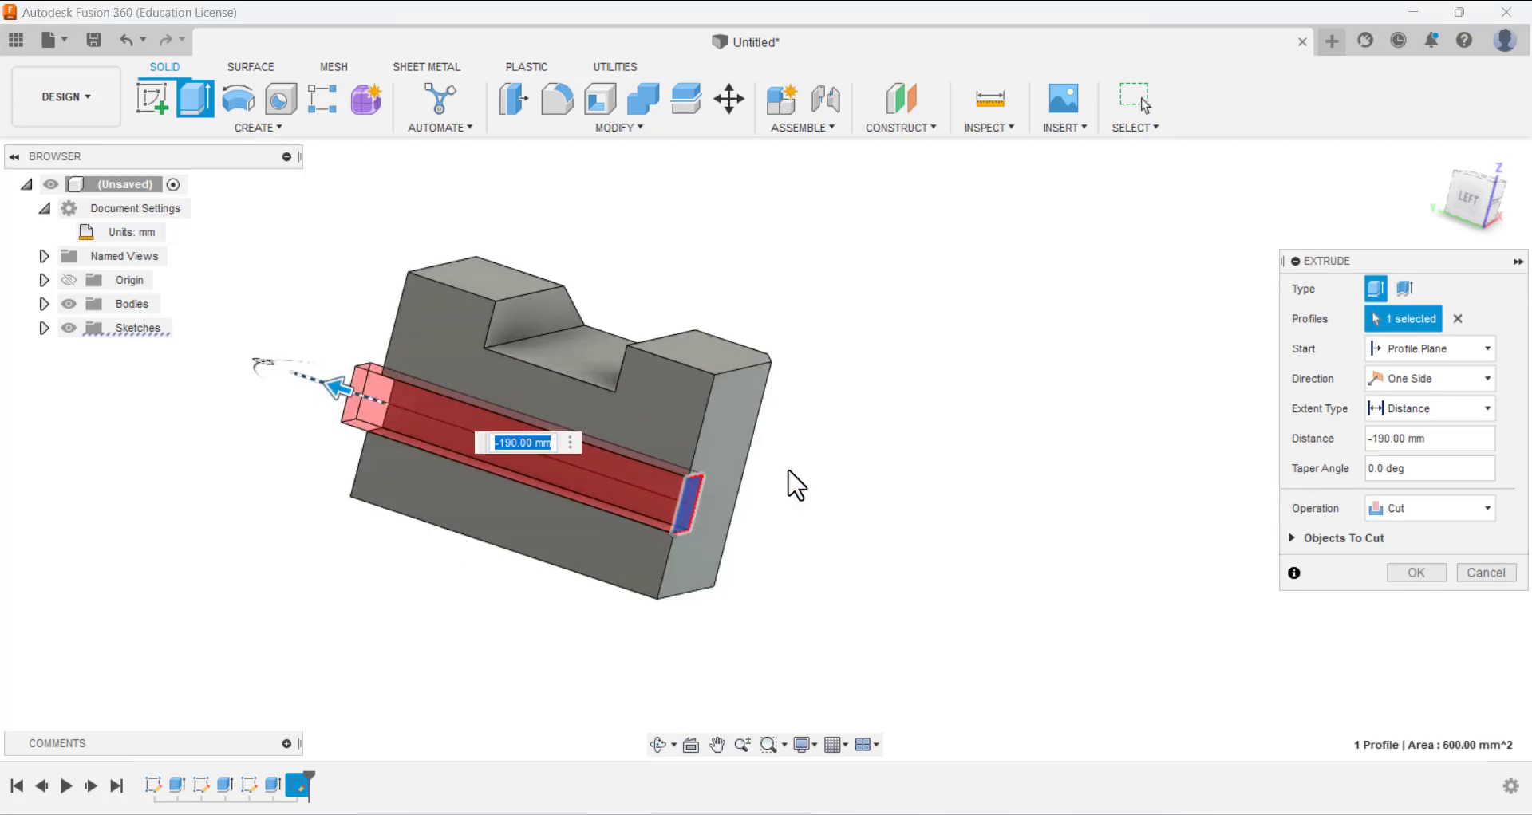
left_click(1397, 408)
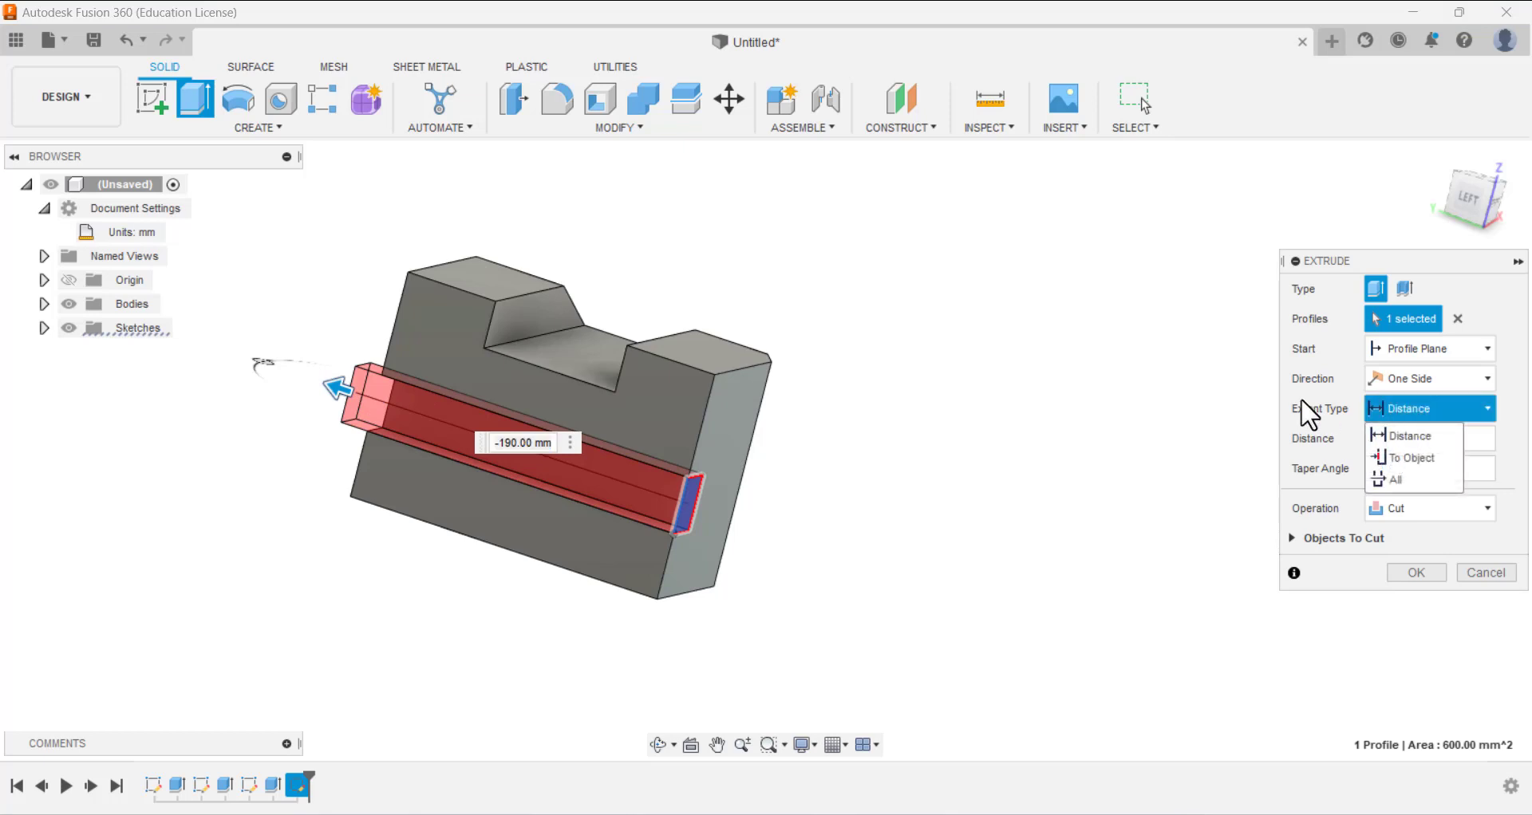
left_click(1390, 479)
left_click(1418, 573)
middle_click_drag(1070, 472, 944, 483, "shift")
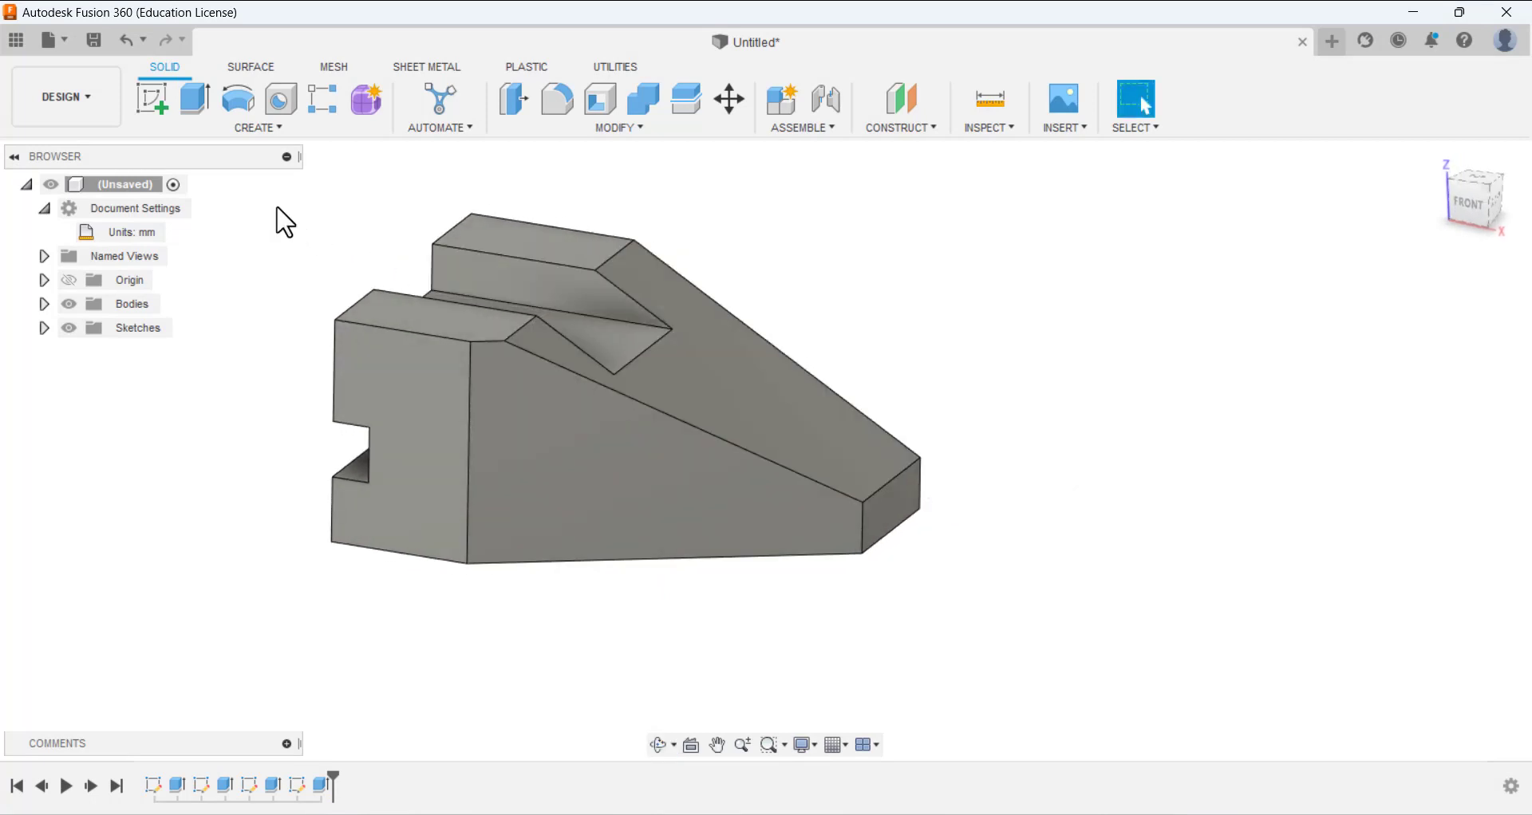
left_click(155, 105)
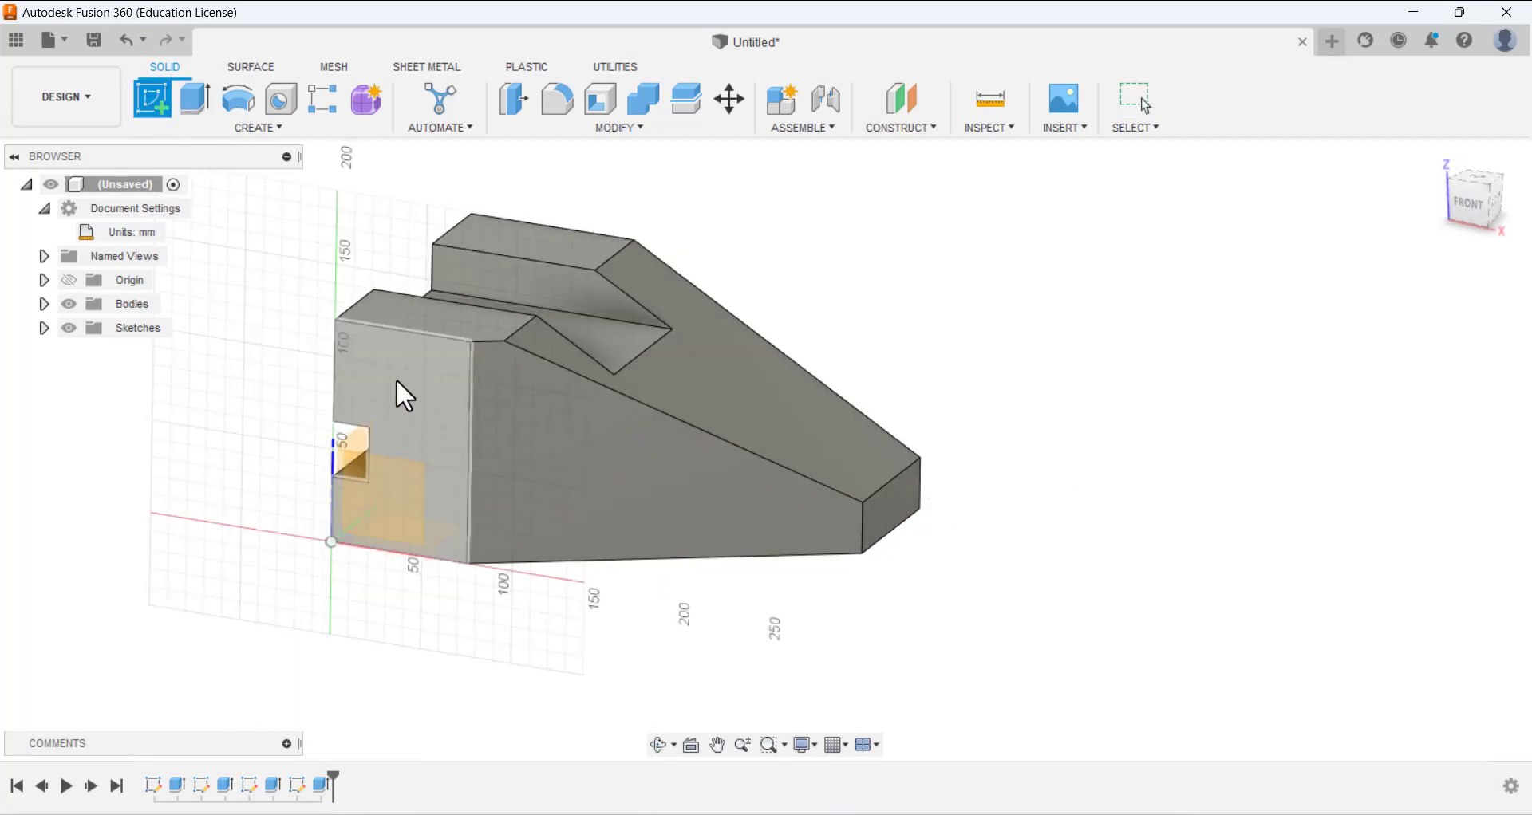
- Sketch a circle on the front face and dimension it to 20 mm diameter
left_click(444, 386)
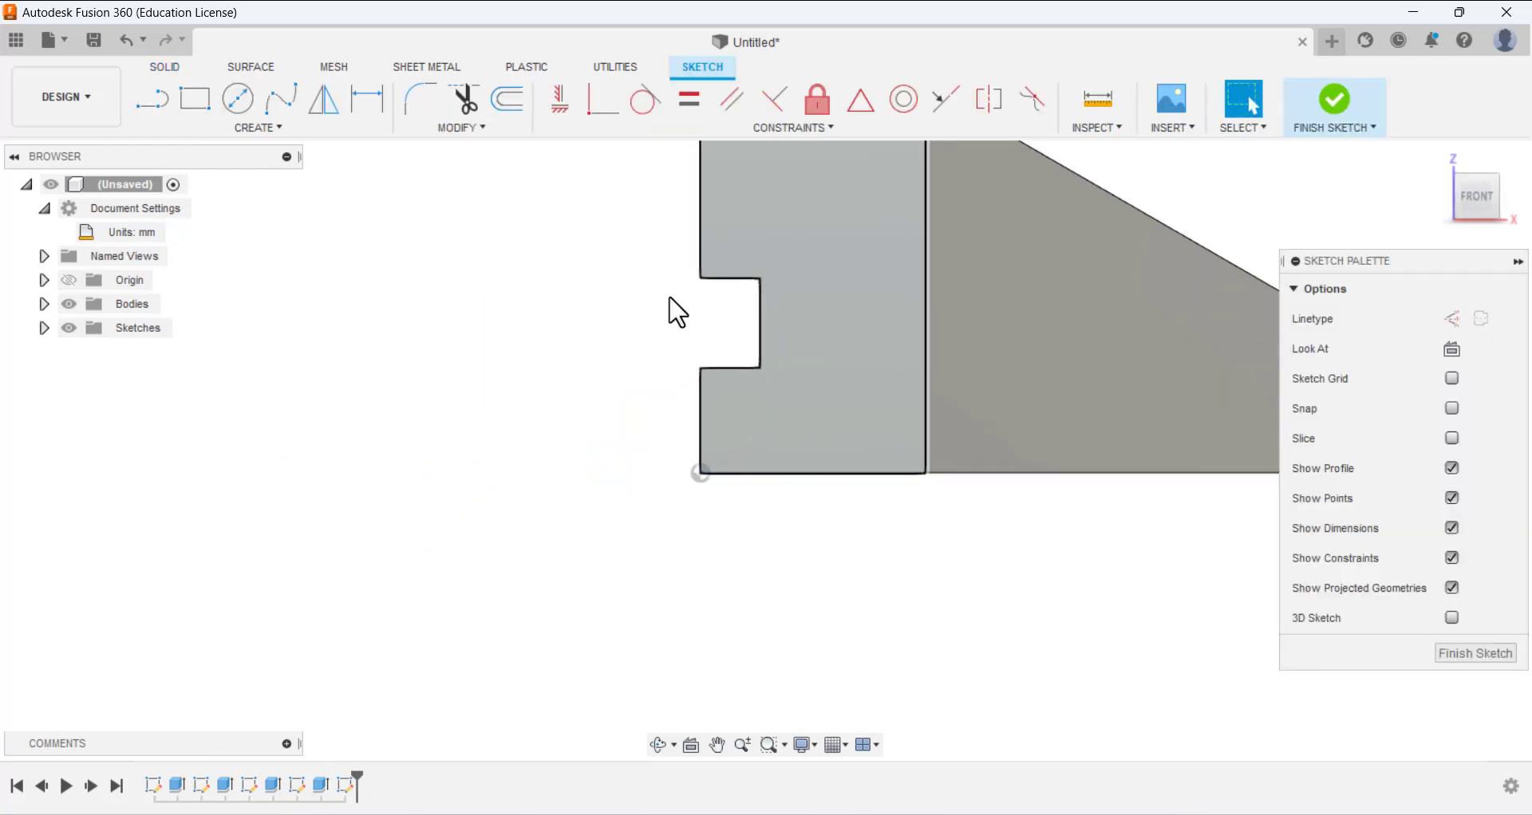
left_click(236, 99)
left_click(856, 417)
left_click(855, 387)
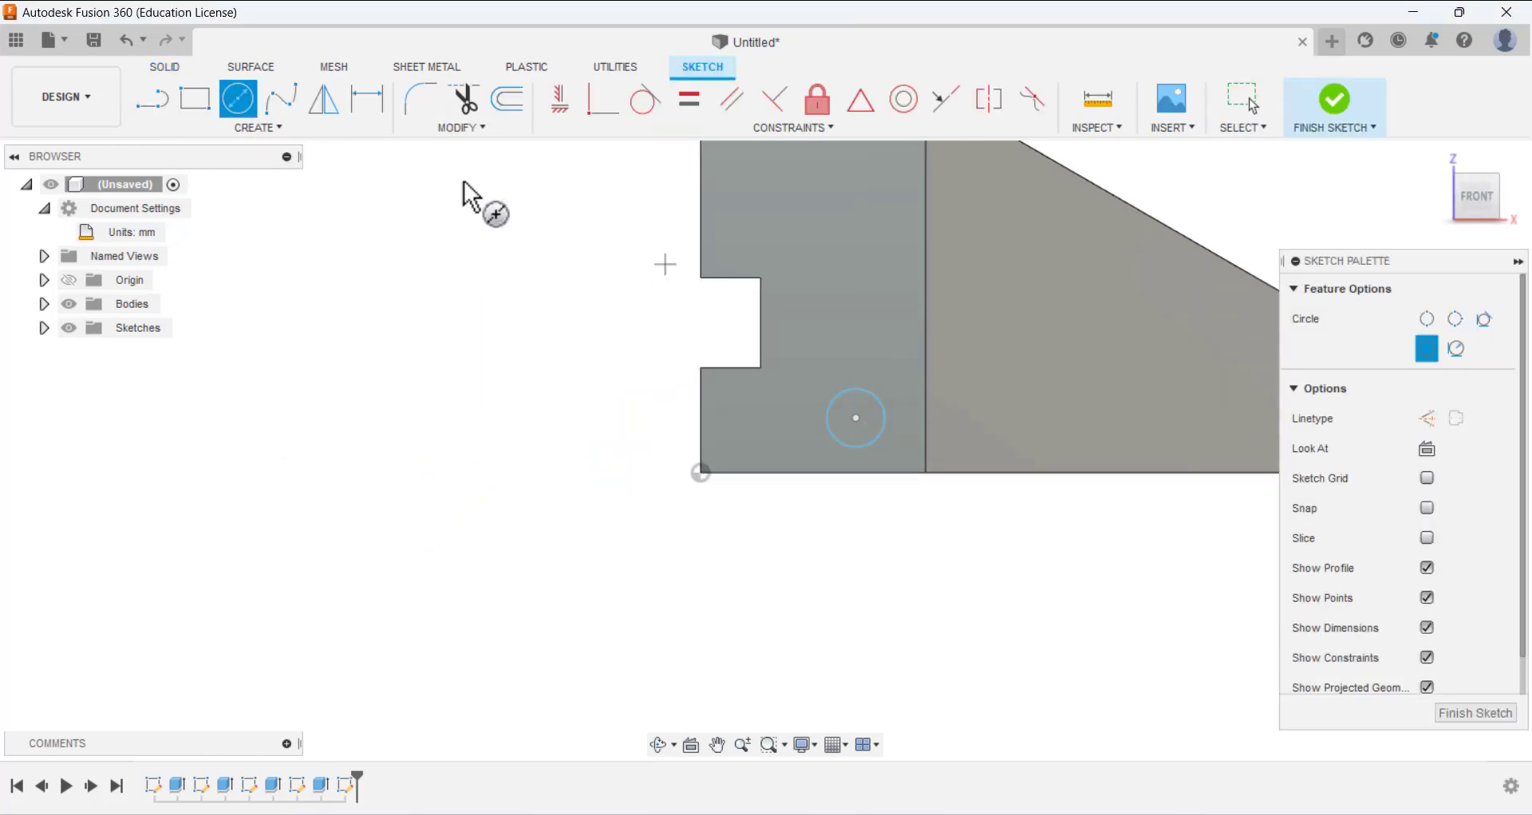
left_click(367, 99)
left_click(884, 419)
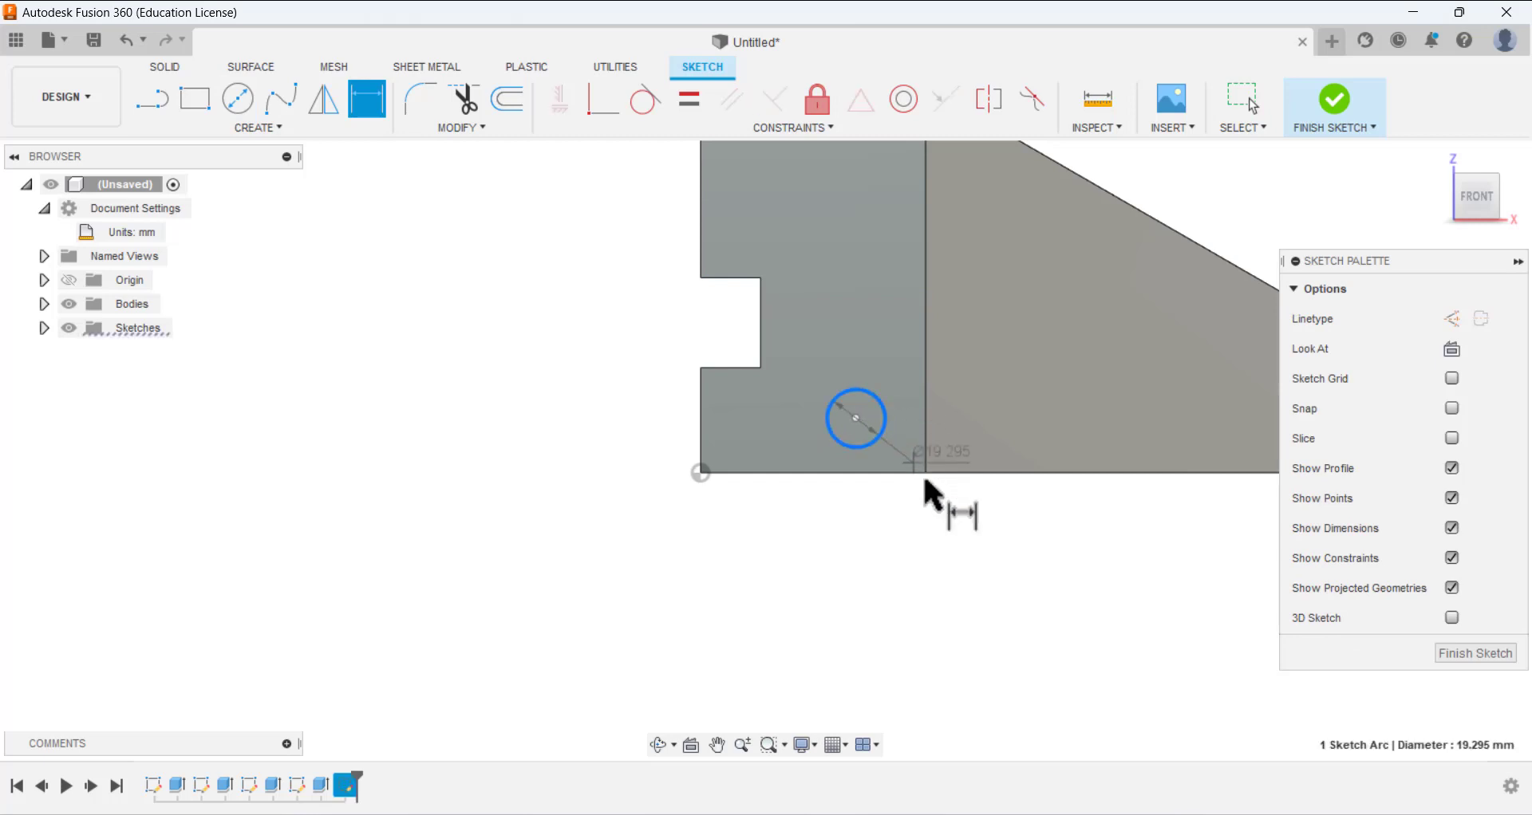
left_click(957, 499)
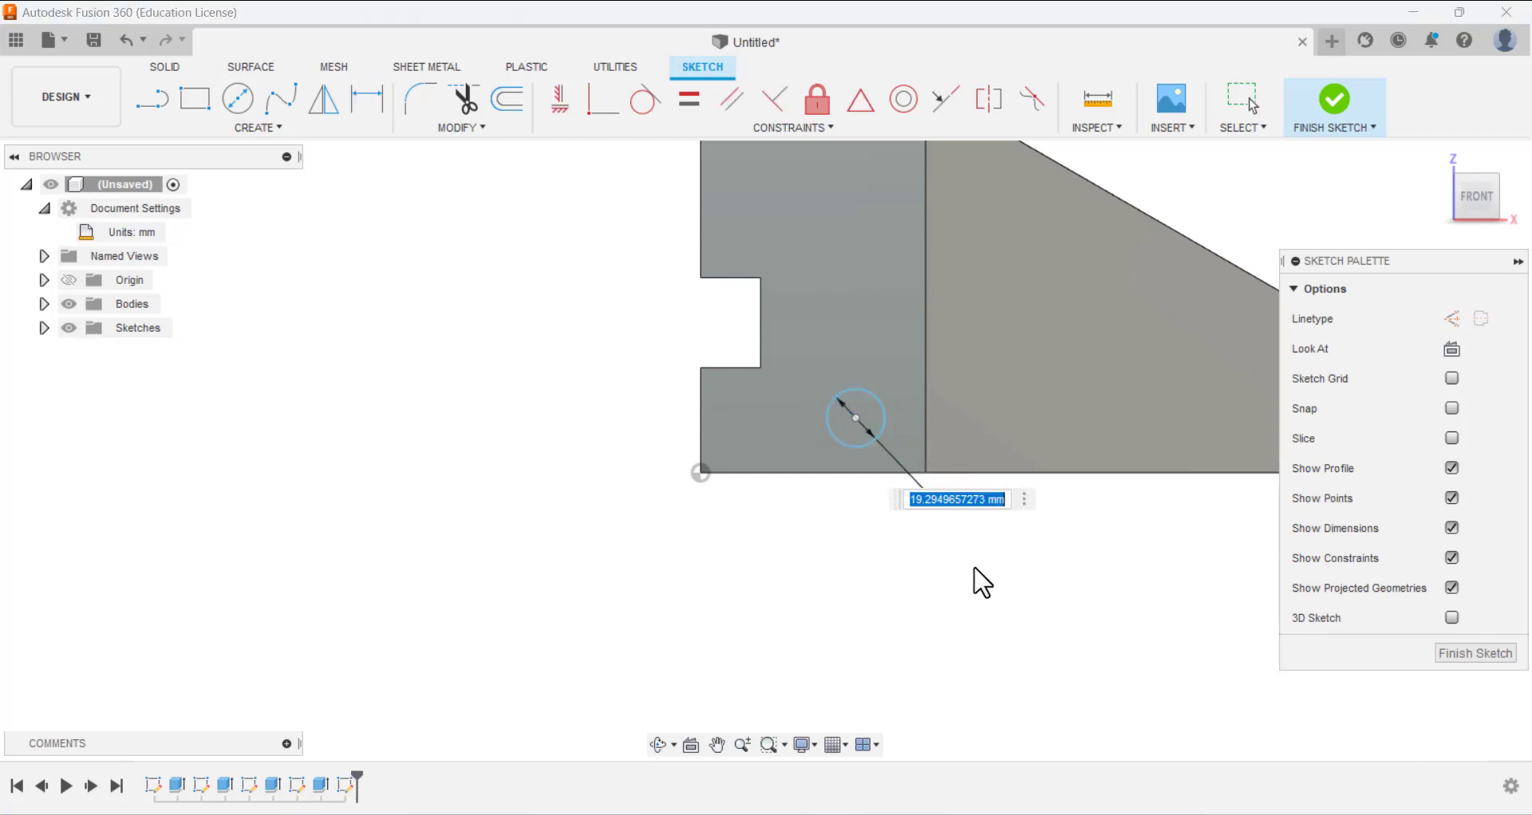
key("Return")
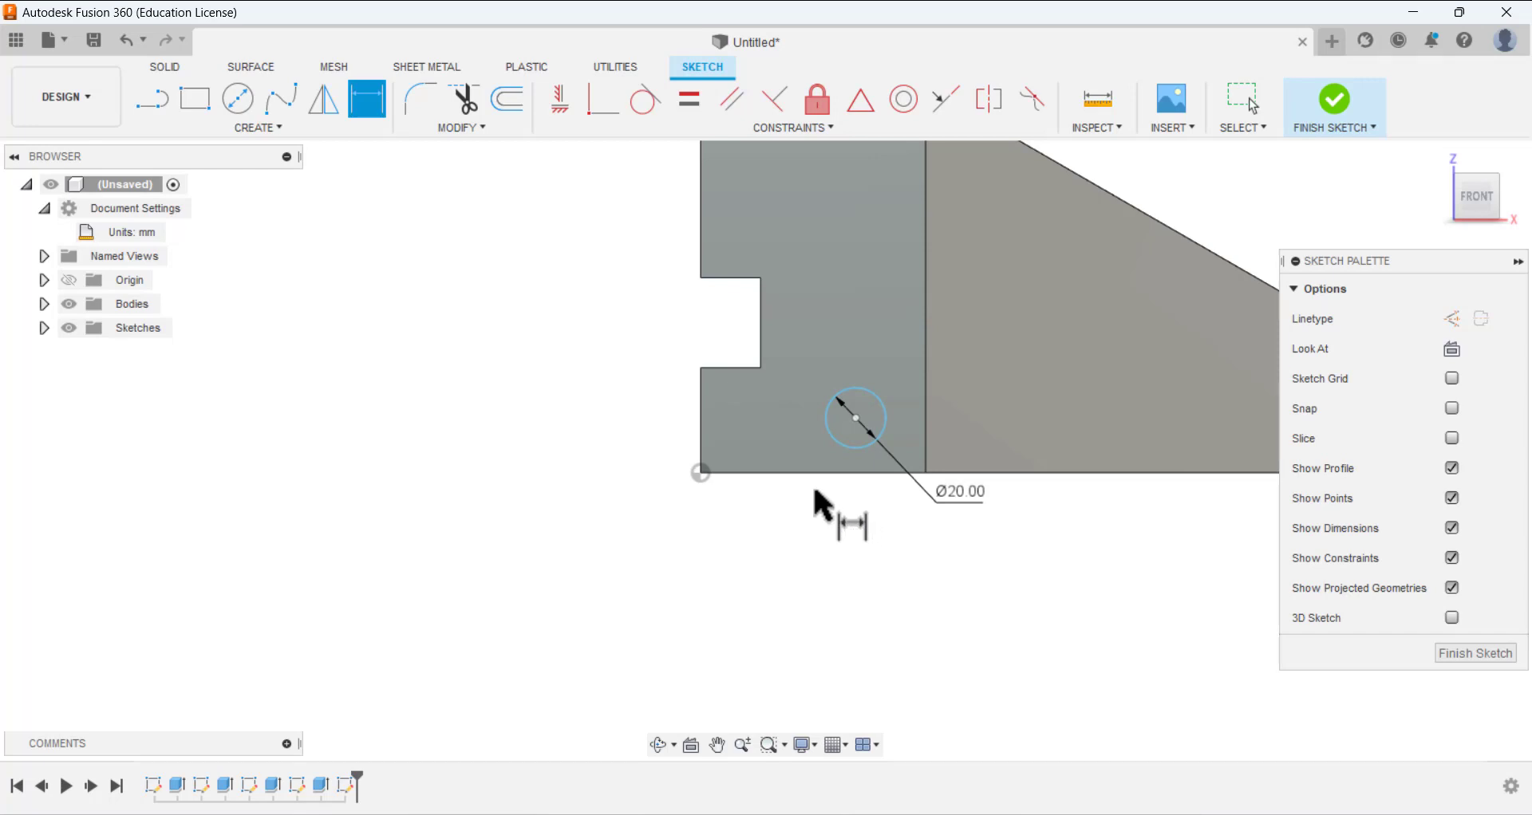
- Locate the circle centre 25 mm above the bottom edge and 50 mm from the corner, then finish
left_click(858, 410)
left_click(826, 467)
left_click(669, 510)
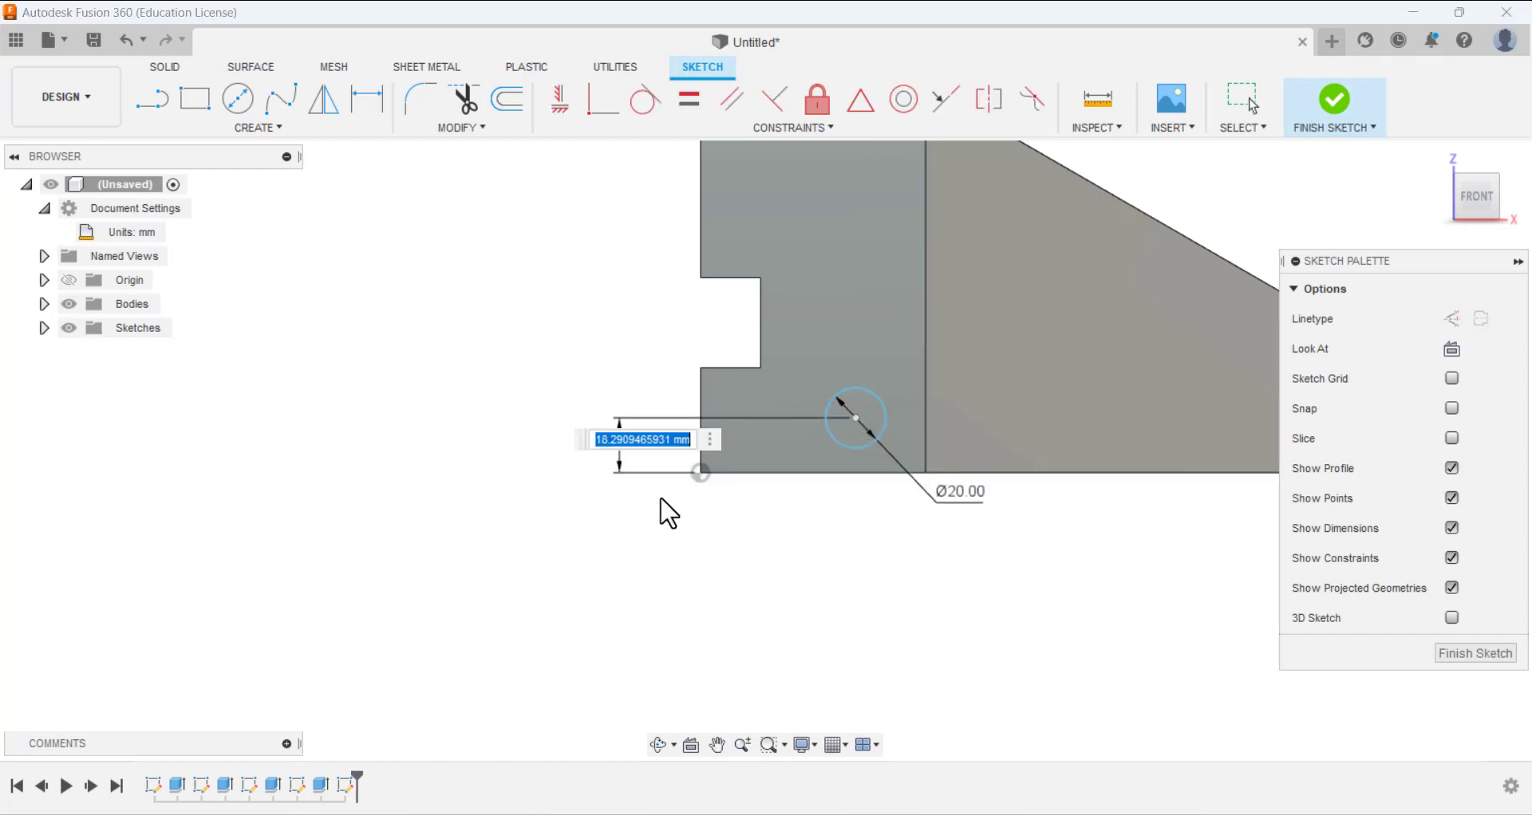
type("25")
key("Return")
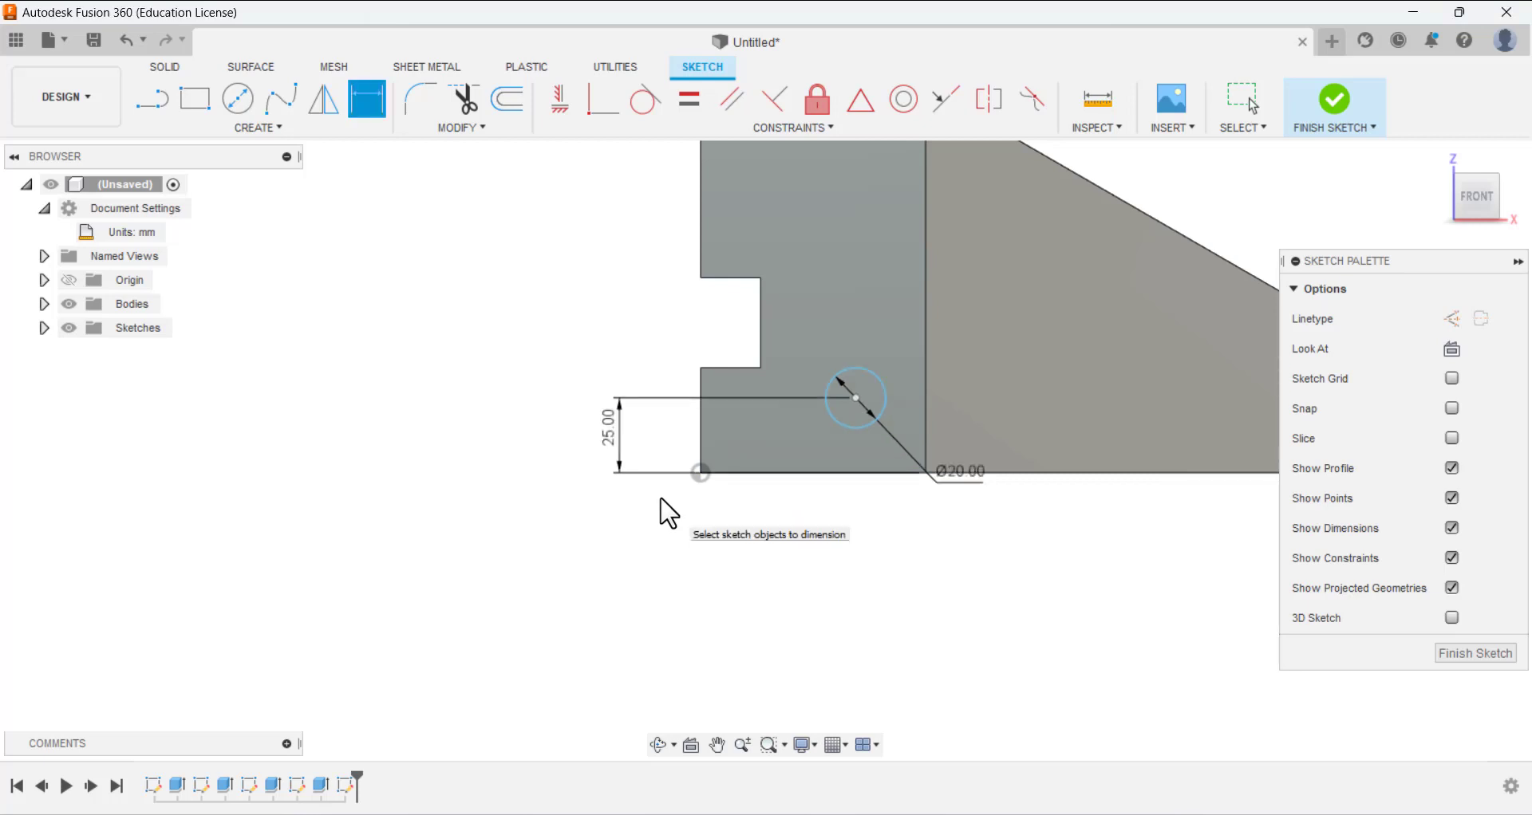
left_click(856, 396)
left_click(701, 473)
left_click(762, 525)
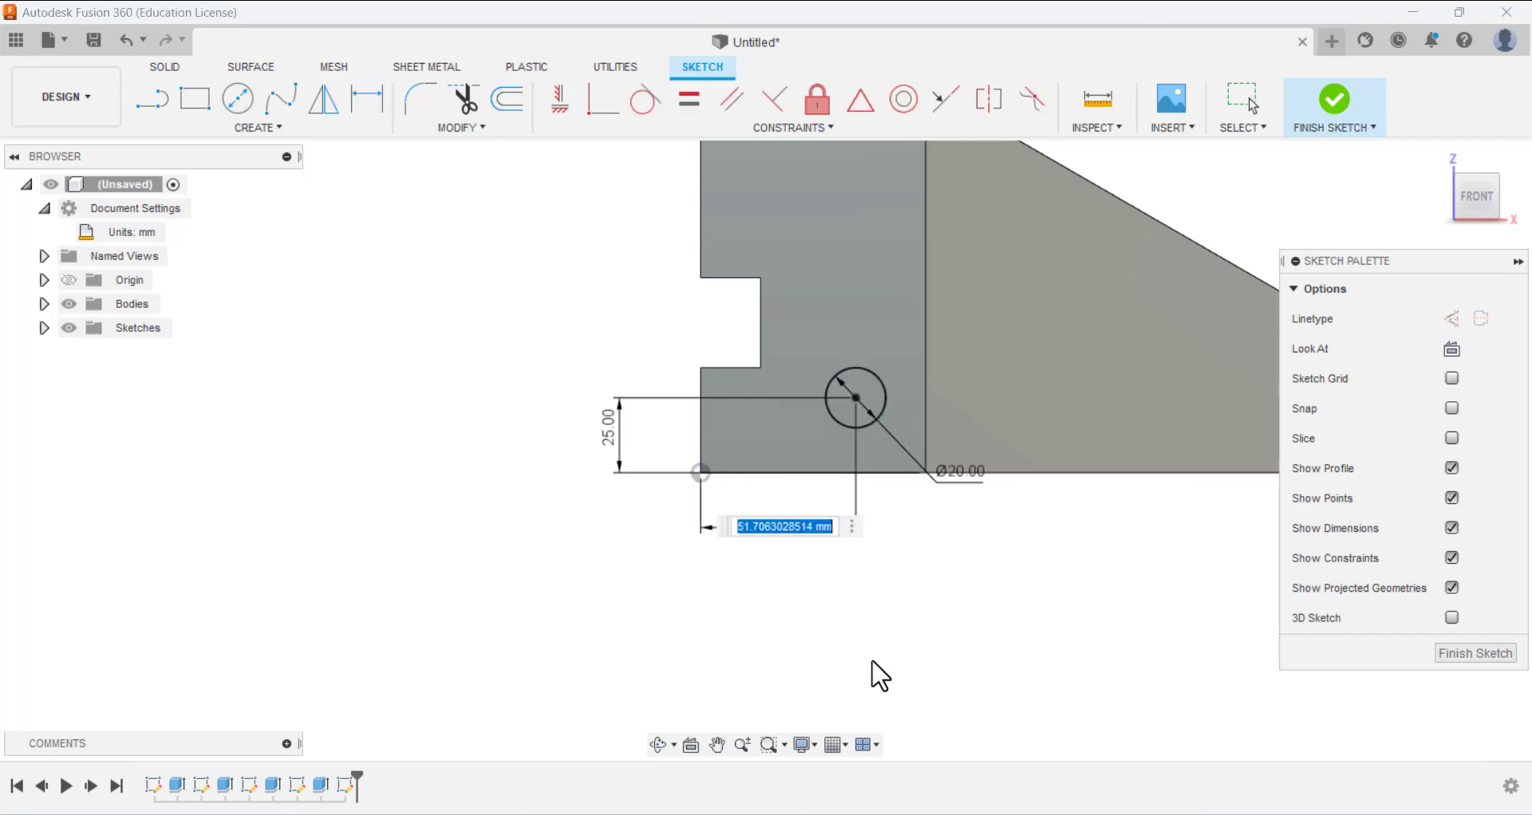
type("50")
key("Return")
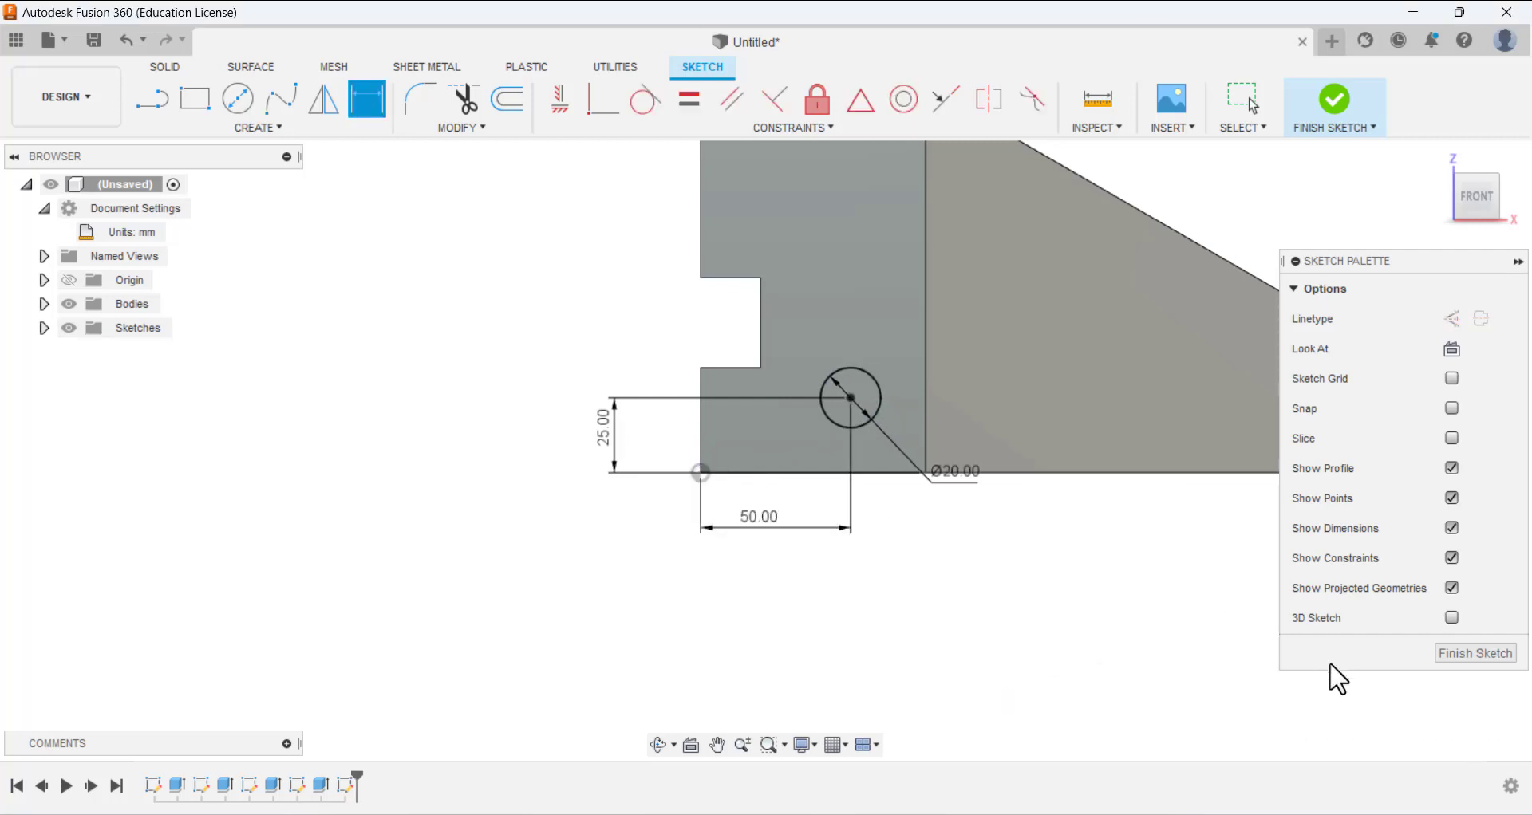
left_click(1446, 653)
- Extrude the Ø20 front circle as a Cut with extent All, making a through hole
middle_click_drag(1033, 480, 899, 616, "shift")
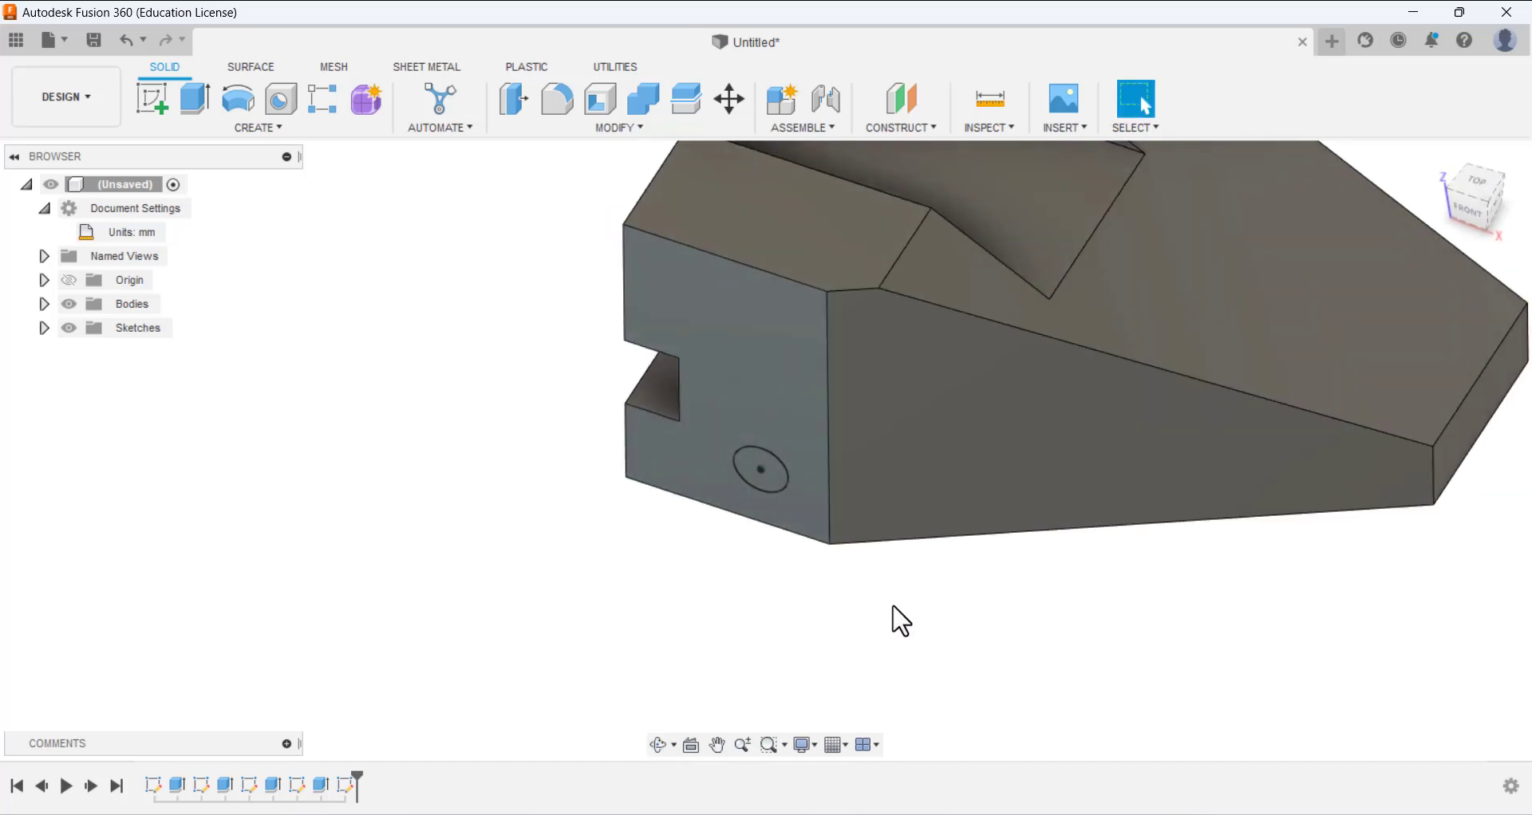
scroll(821, 519, "down", 3)
left_click(200, 100)
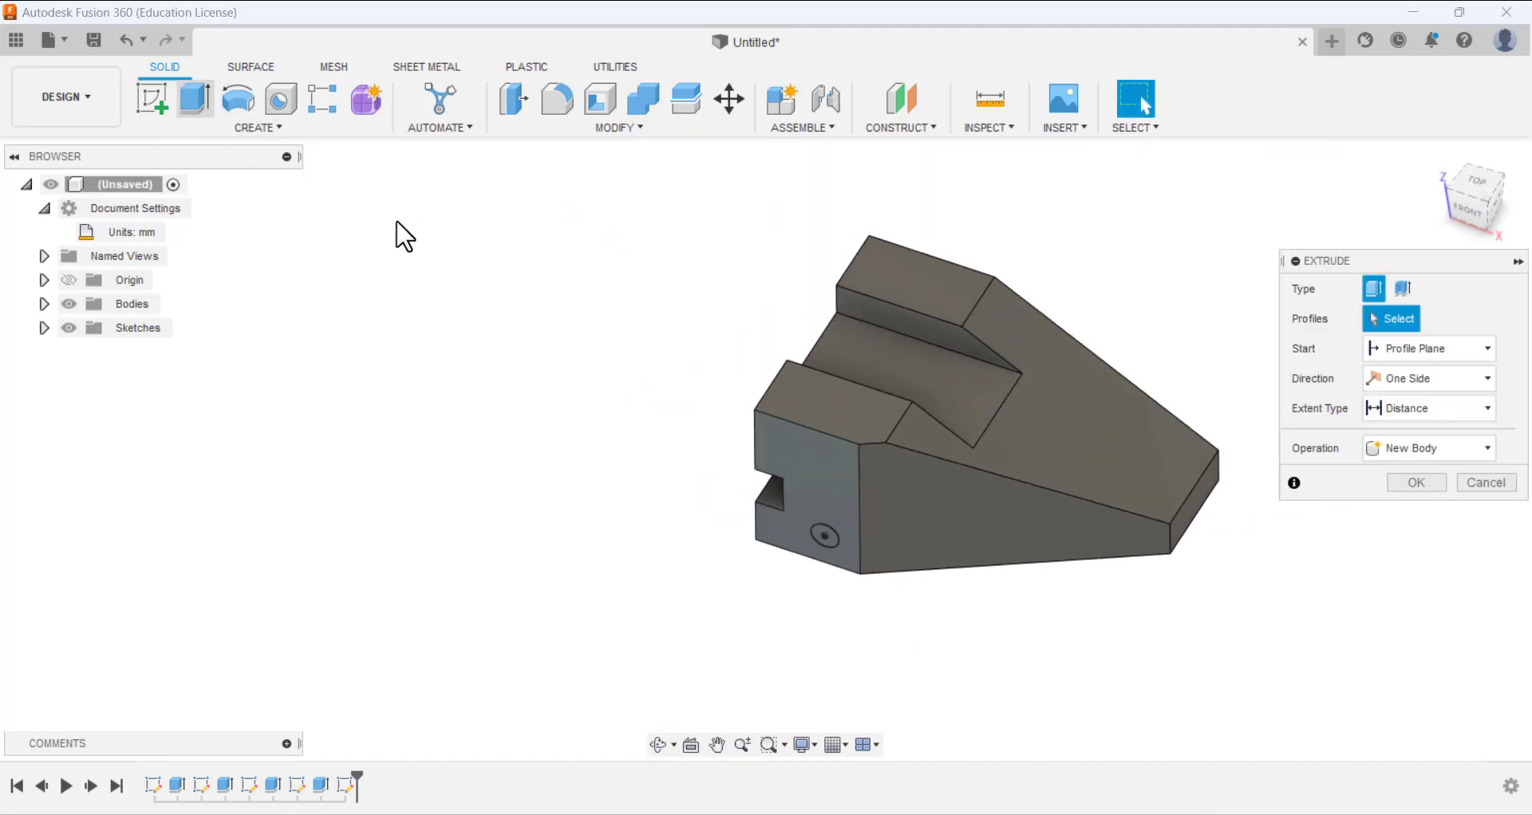
left_click(823, 535)
left_click_drag(838, 518, 1007, 254)
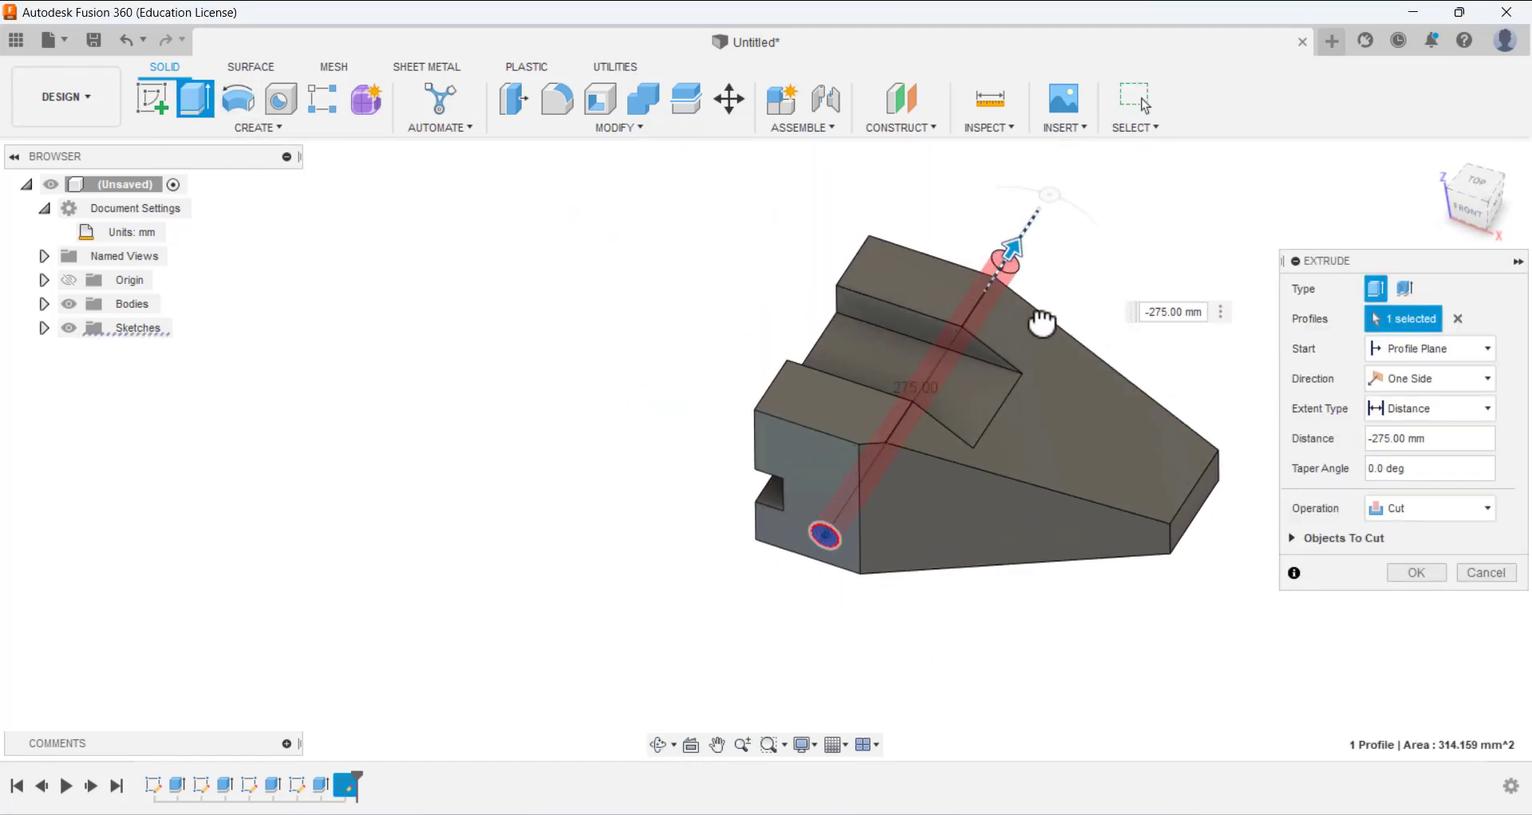
left_click(1406, 403)
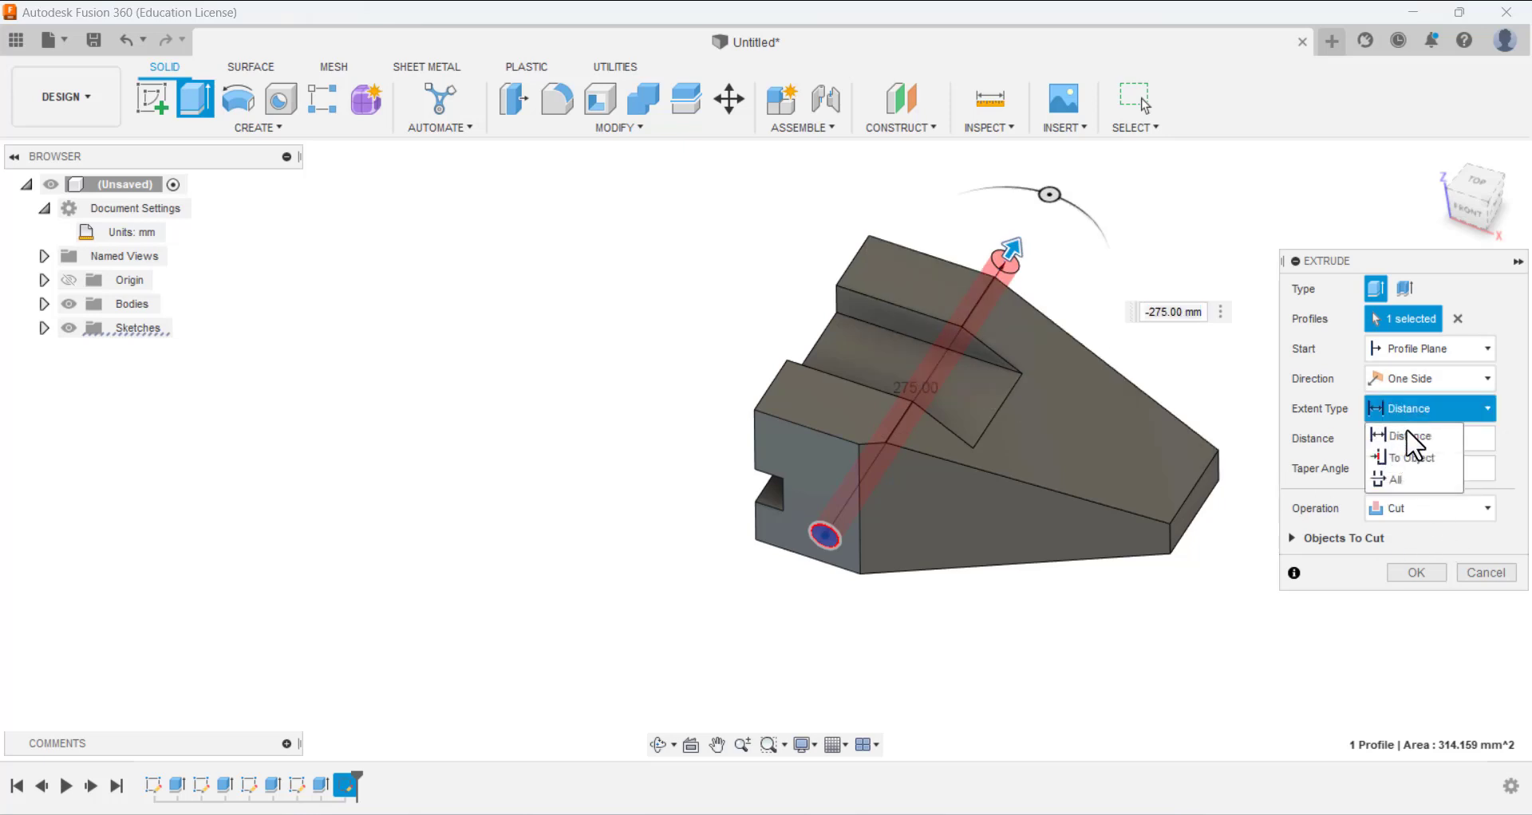
left_click(1404, 482)
left_click(1412, 573)
middle_click_drag(1122, 400, 1134, 447, "shift")
left_click(140, 109)
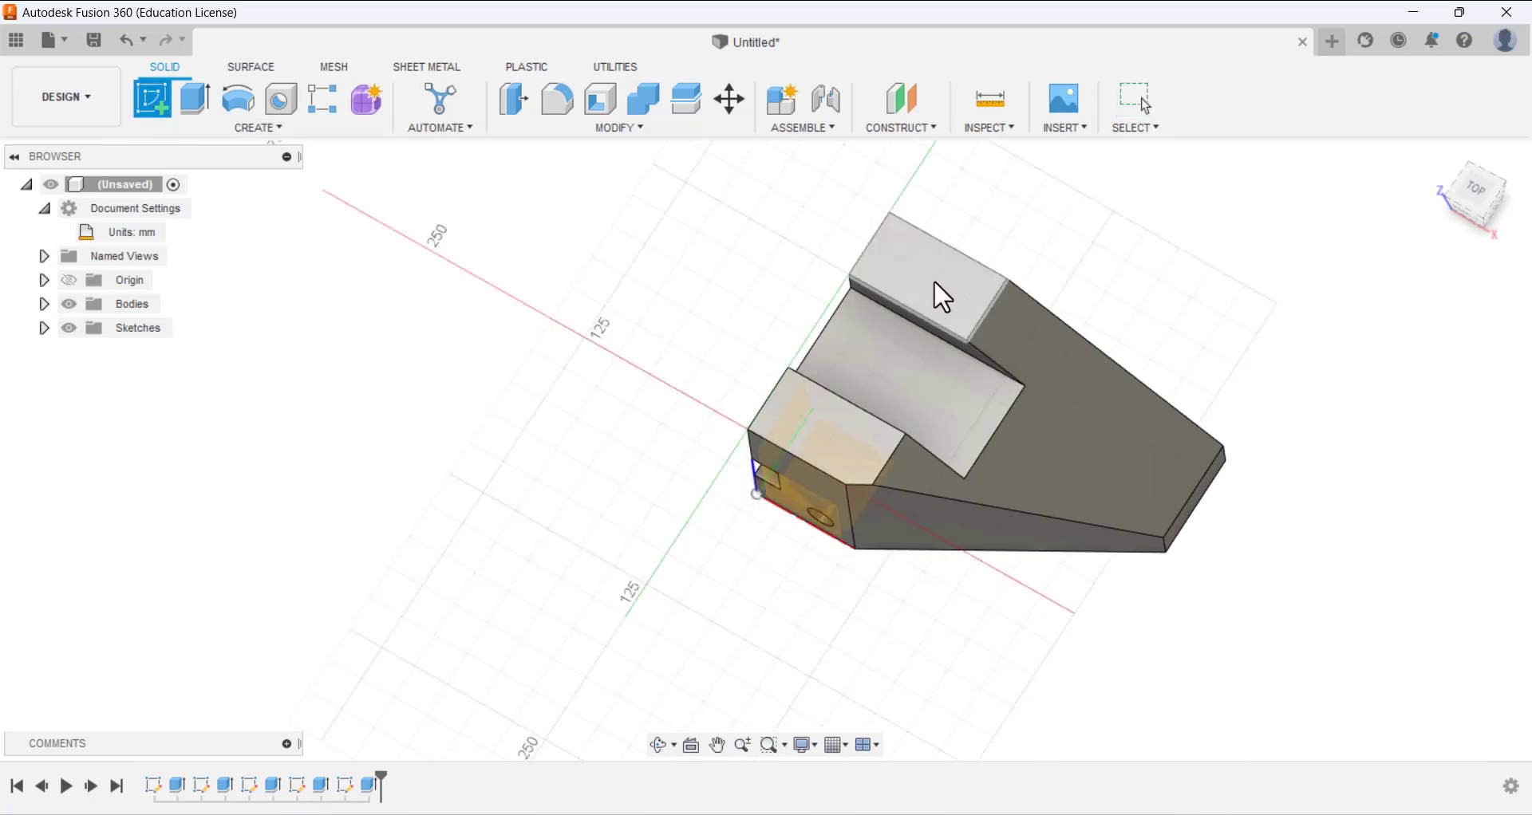
- Draw a circle on the top face and dimension it to 20 mm diameter
left_click(935, 289)
scroll(860, 177, "up", 5)
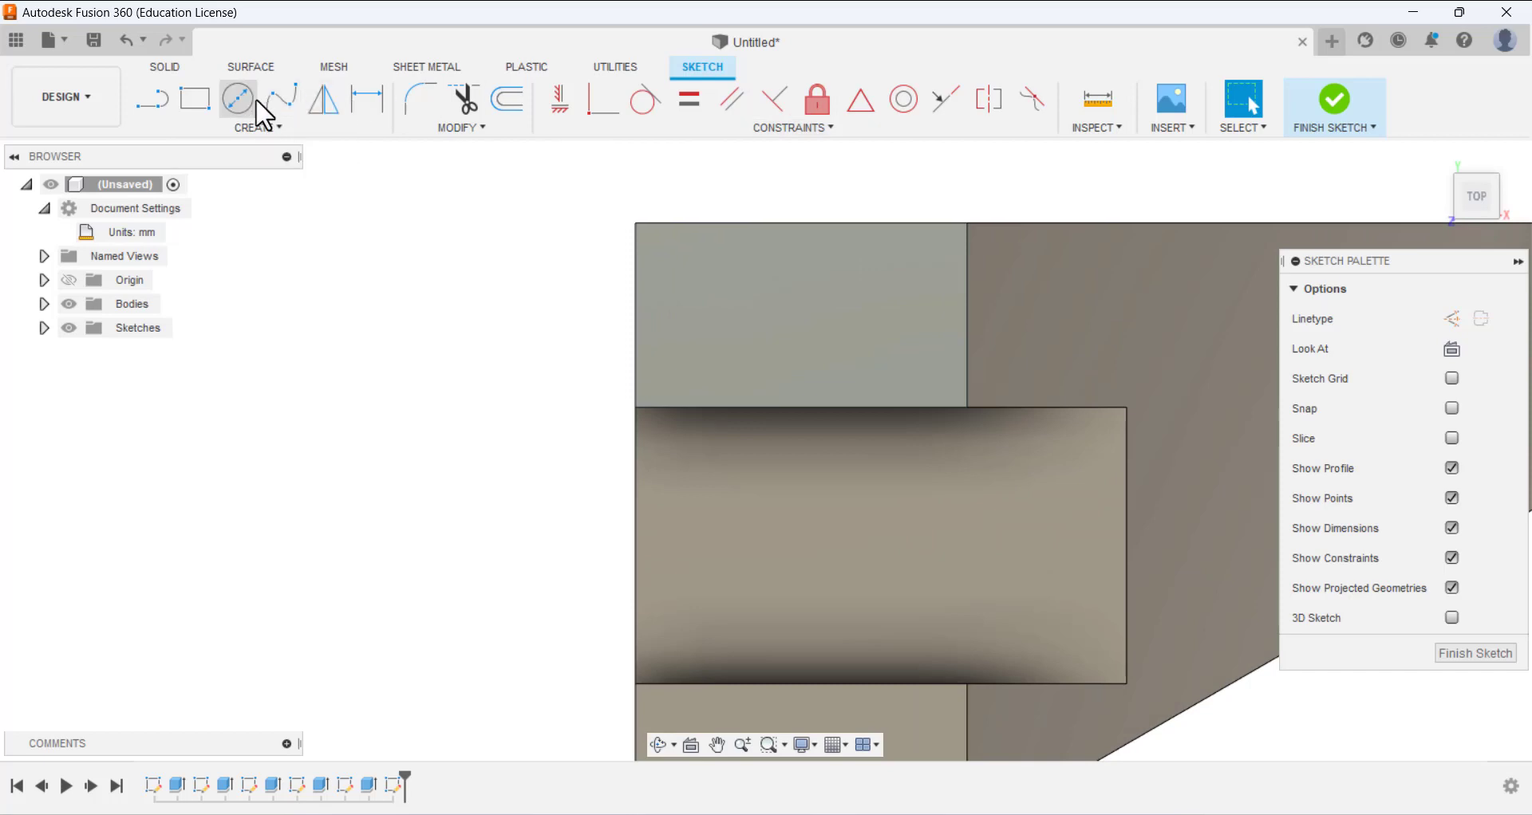
left_click(238, 99)
left_click(817, 315)
left_click(860, 320)
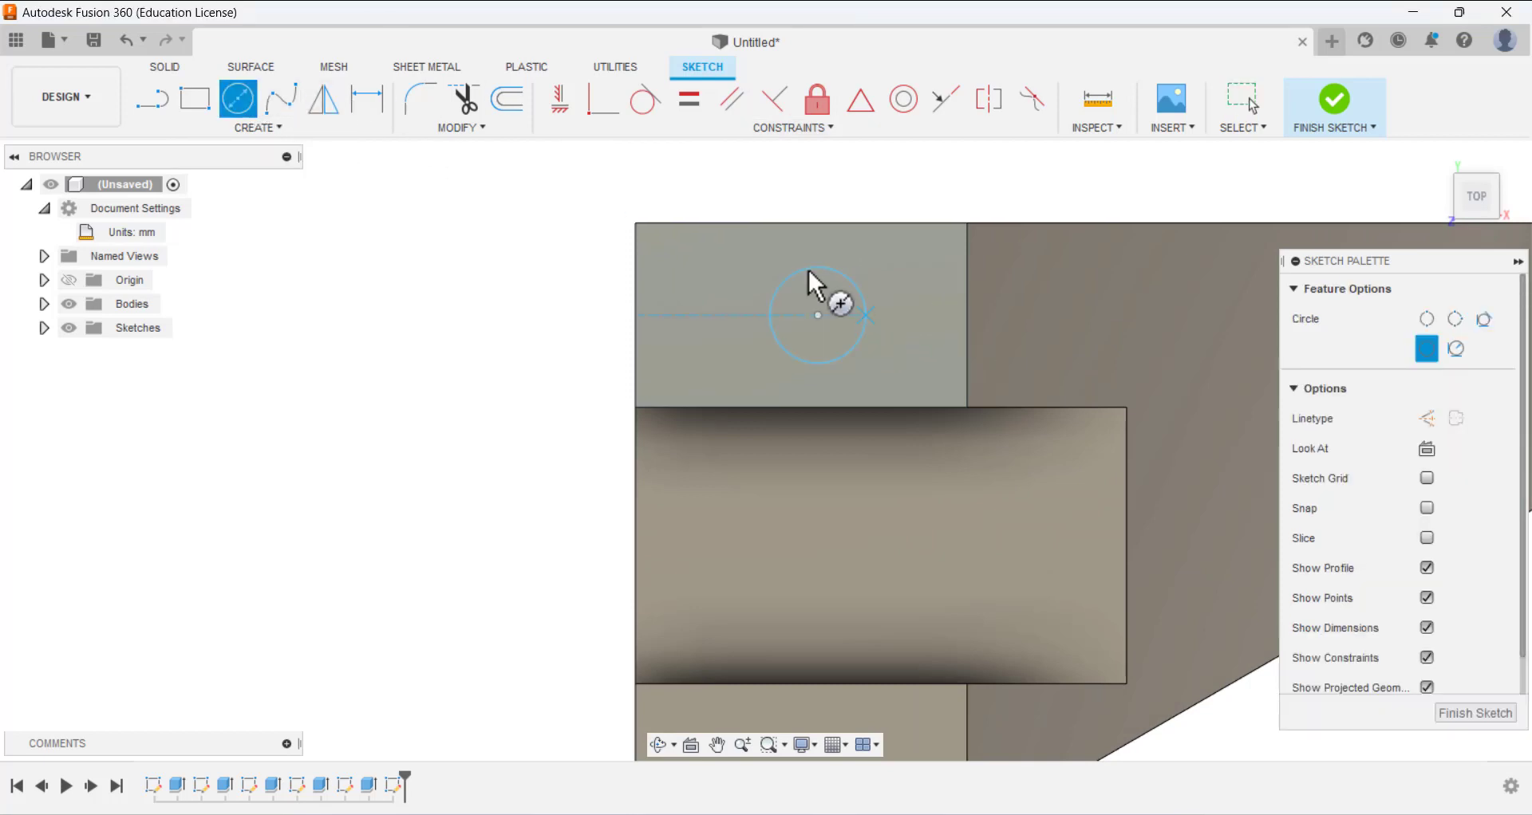
left_click(367, 99)
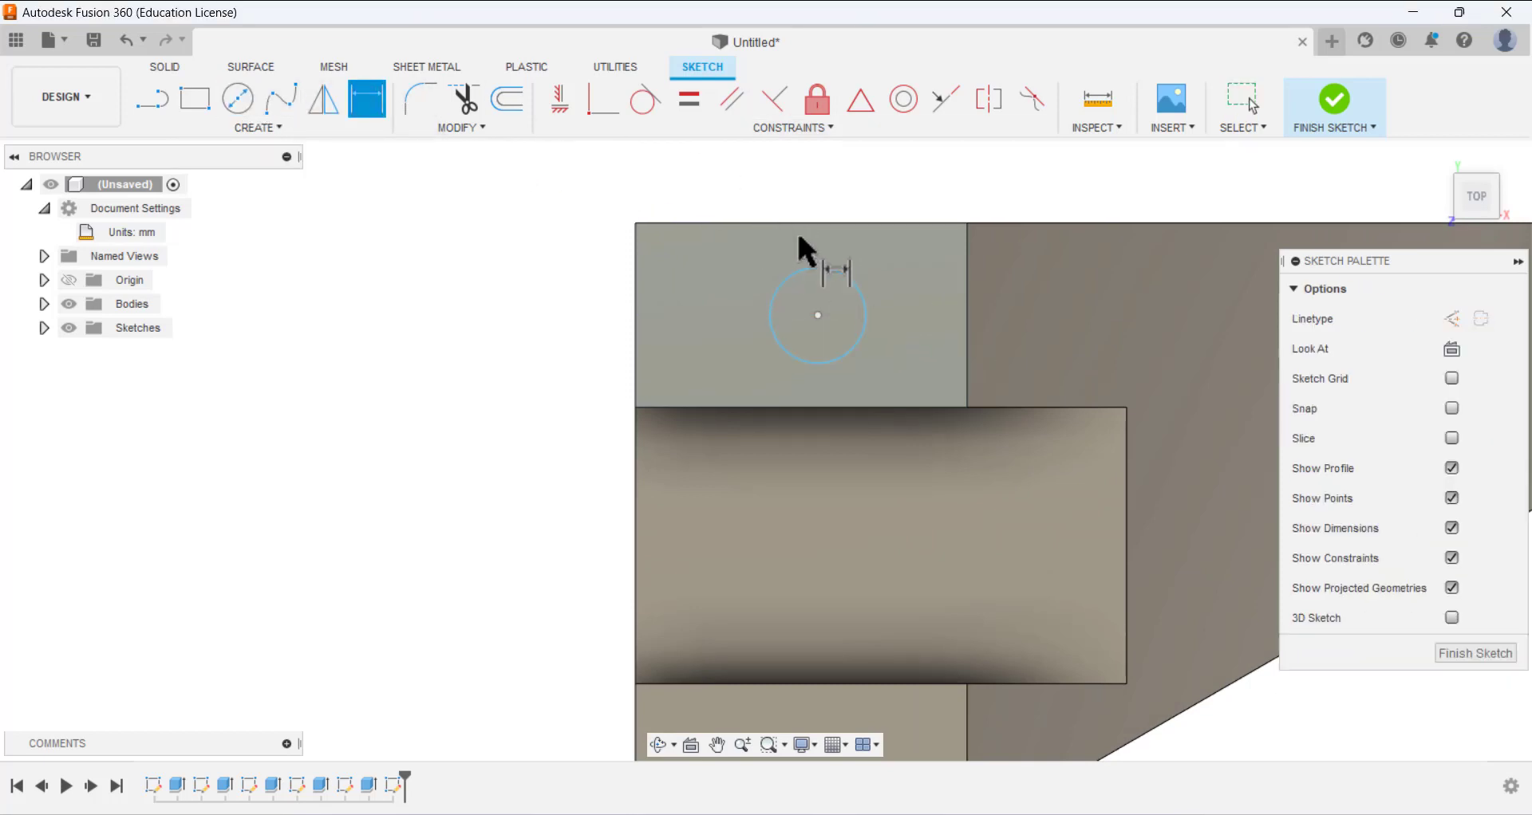
left_click(832, 277)
left_click(960, 172)
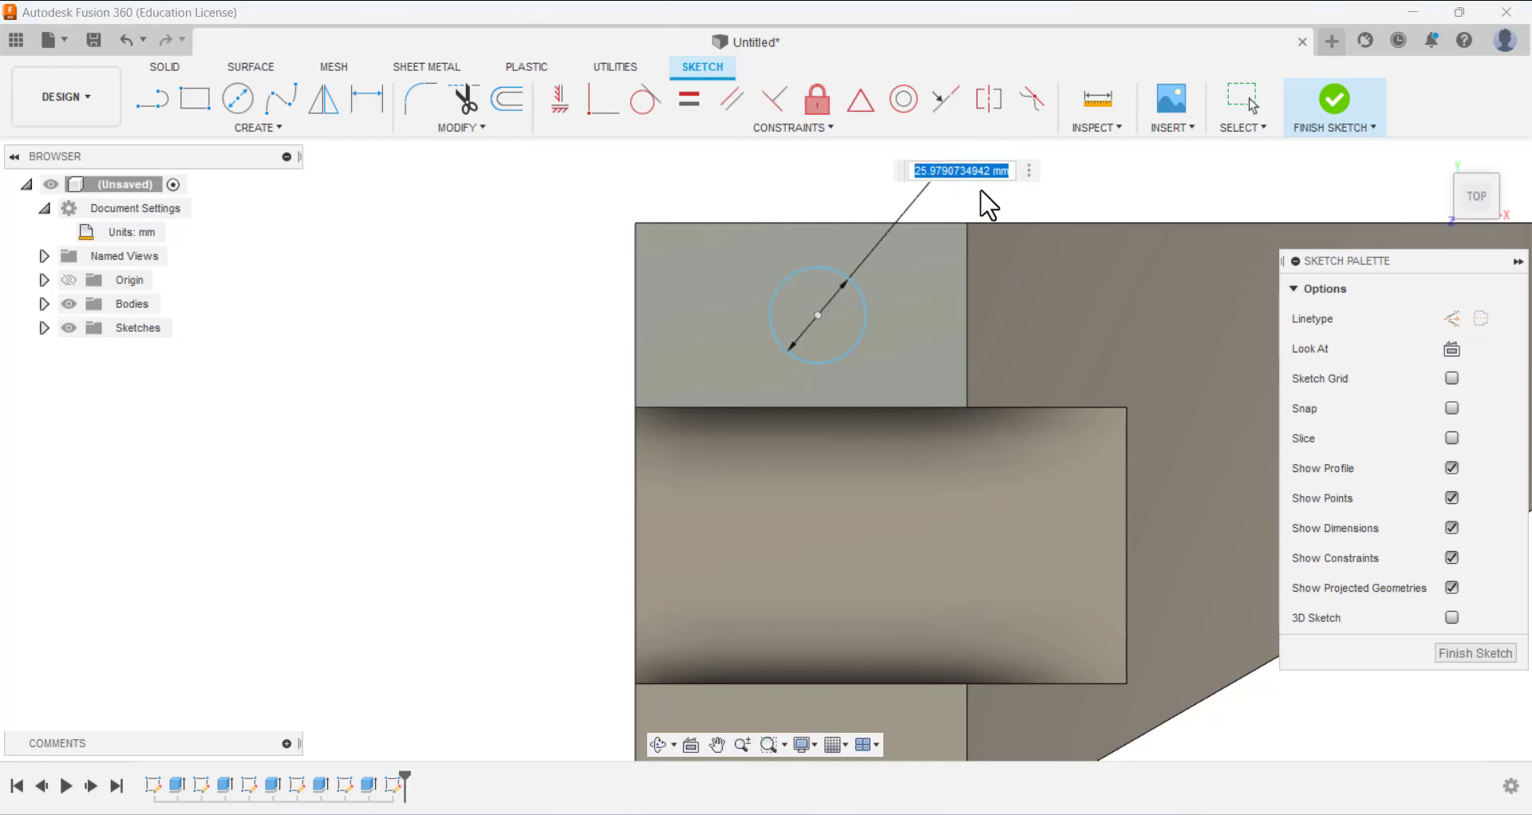
type("20")
key("Return")
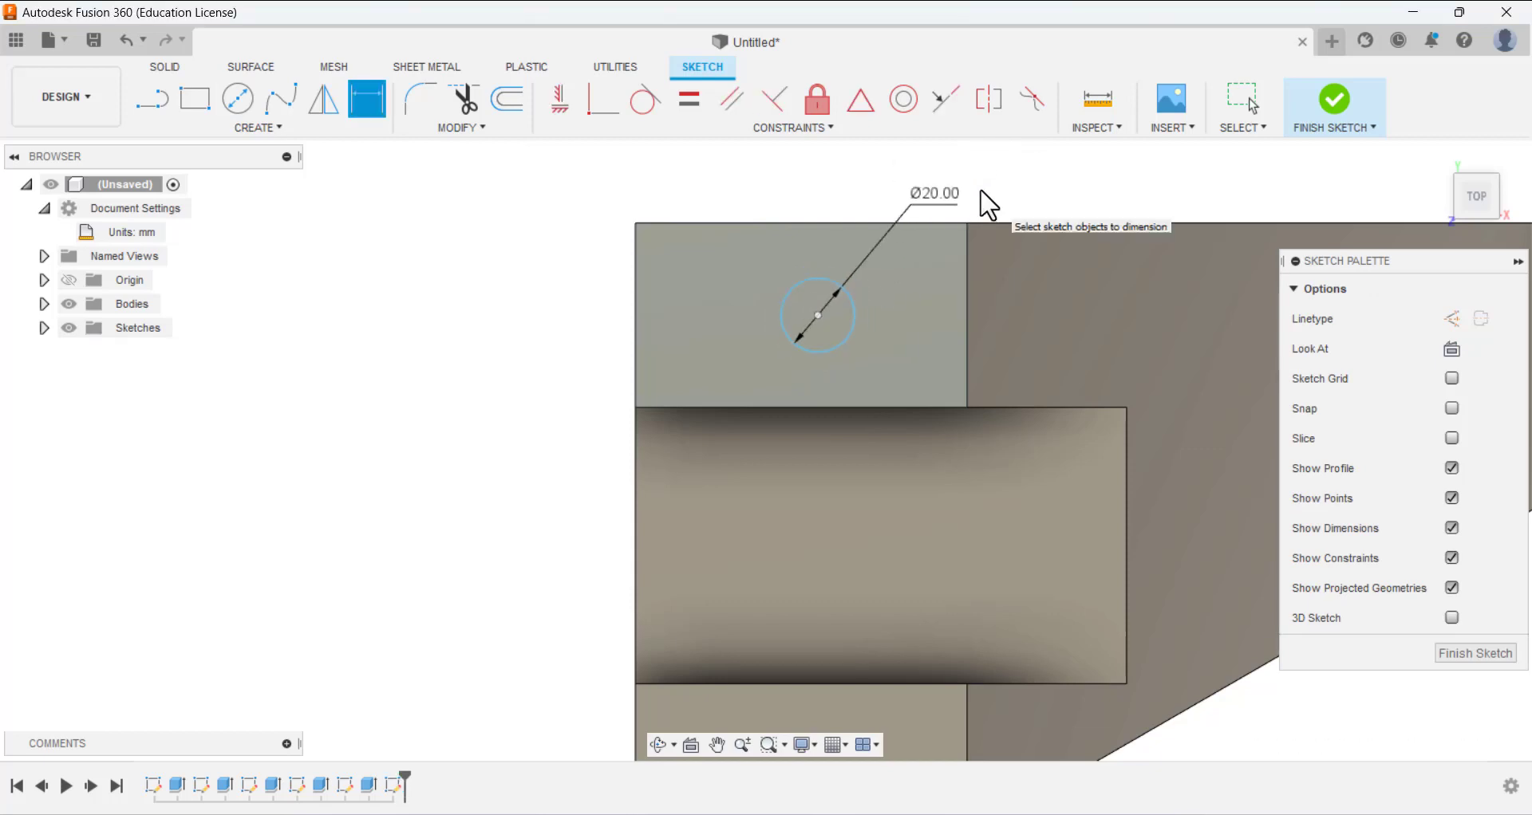
- Position the circle 40 mm from the left edge and 25 mm from the top edge, then finish
left_click(817, 315)
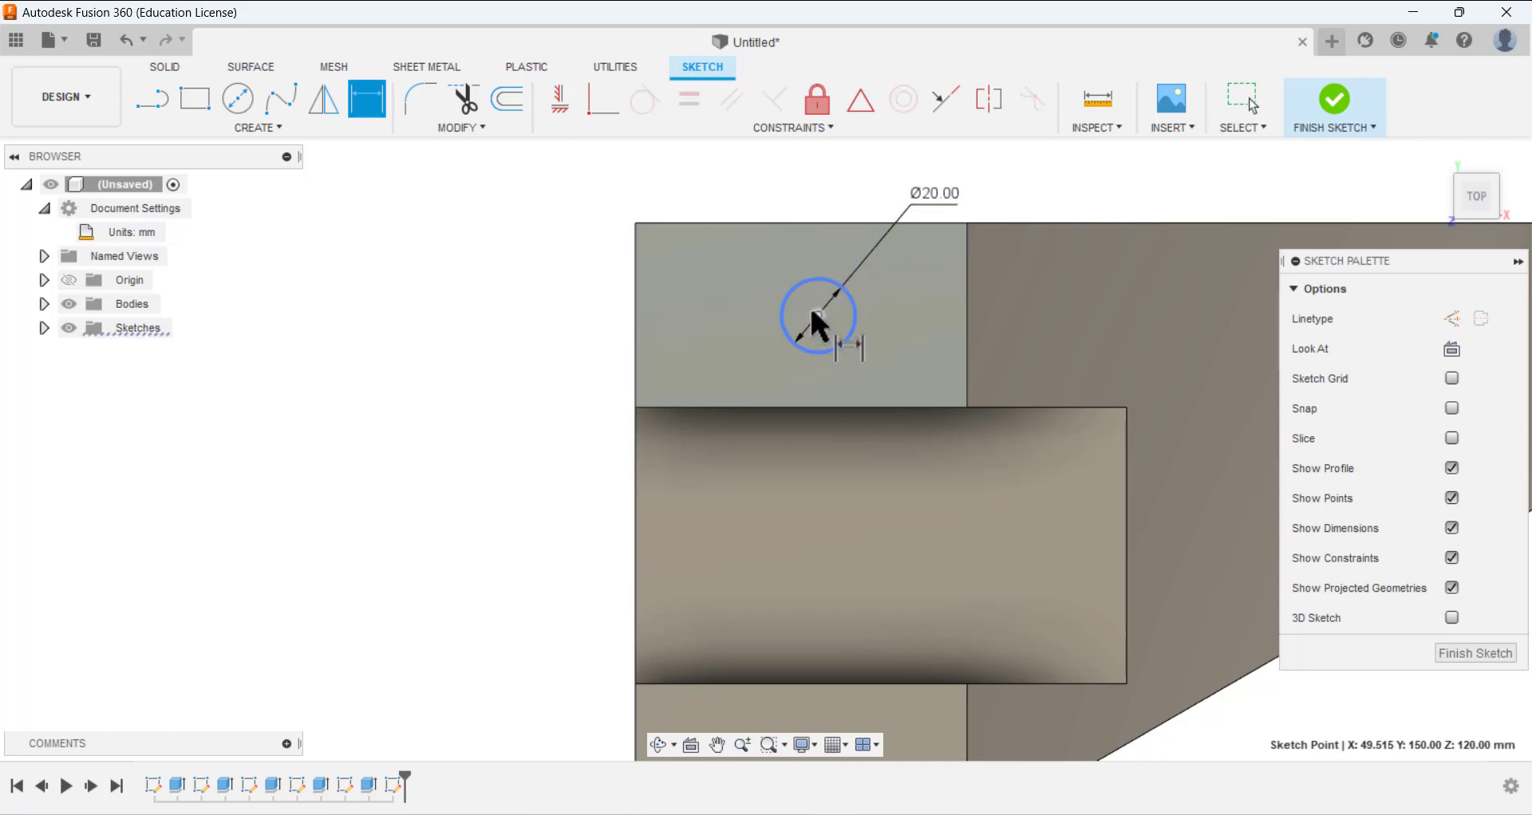
left_click(638, 301)
left_click(710, 185)
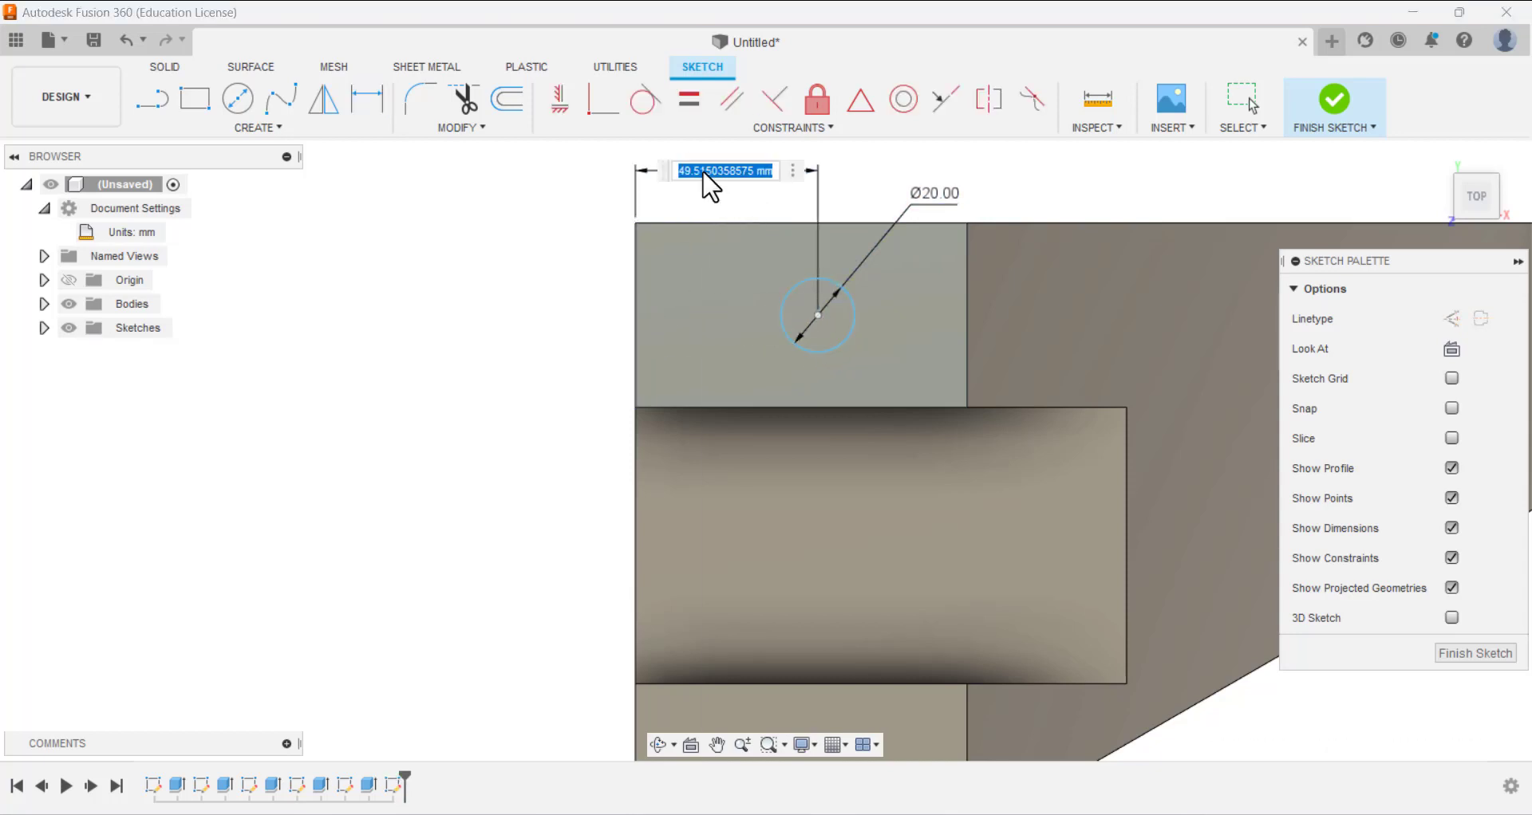
type("40")
key("Return")
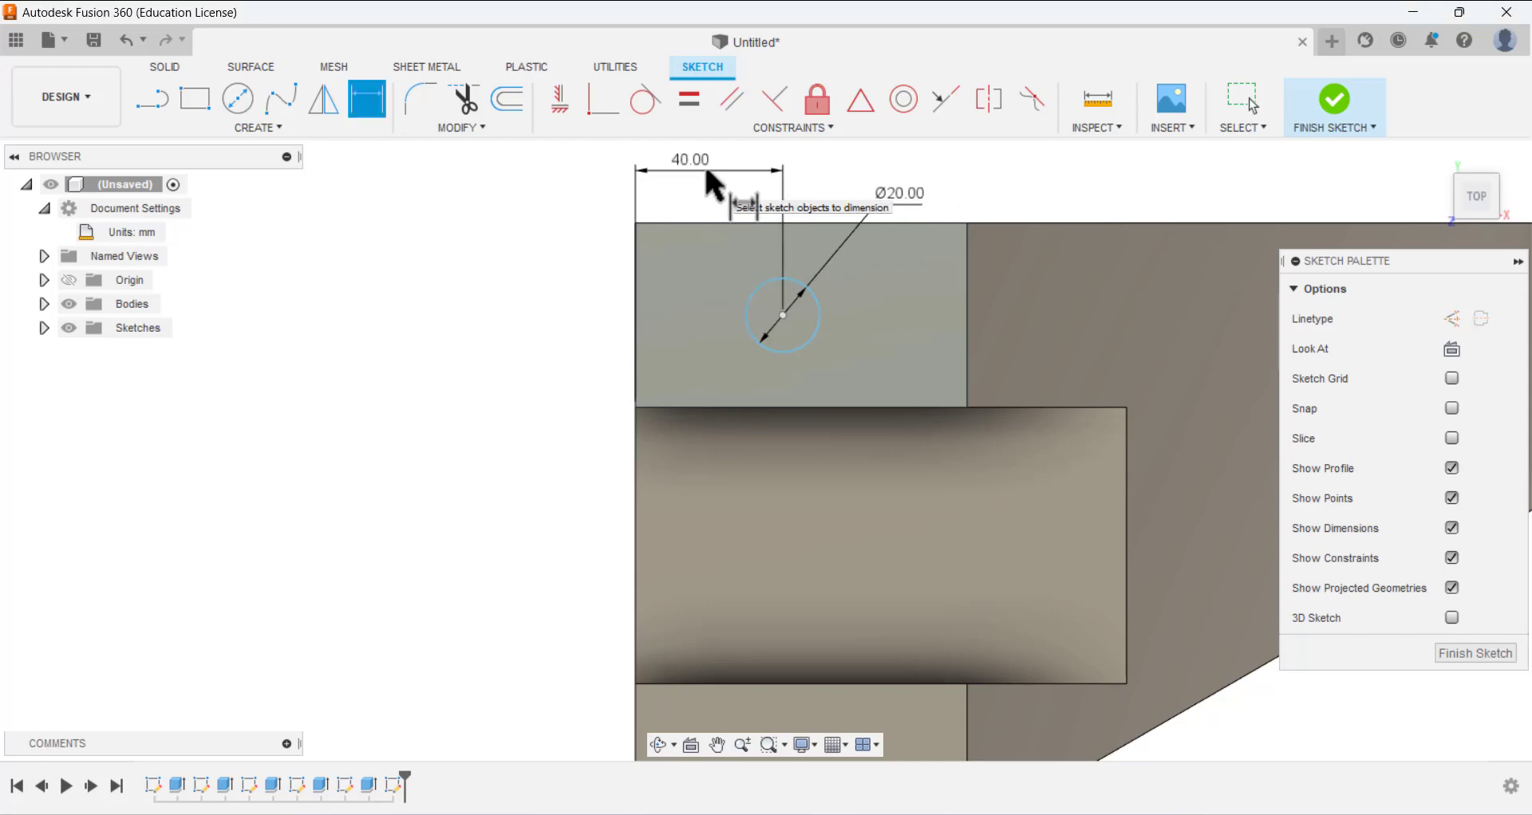
left_click(782, 315)
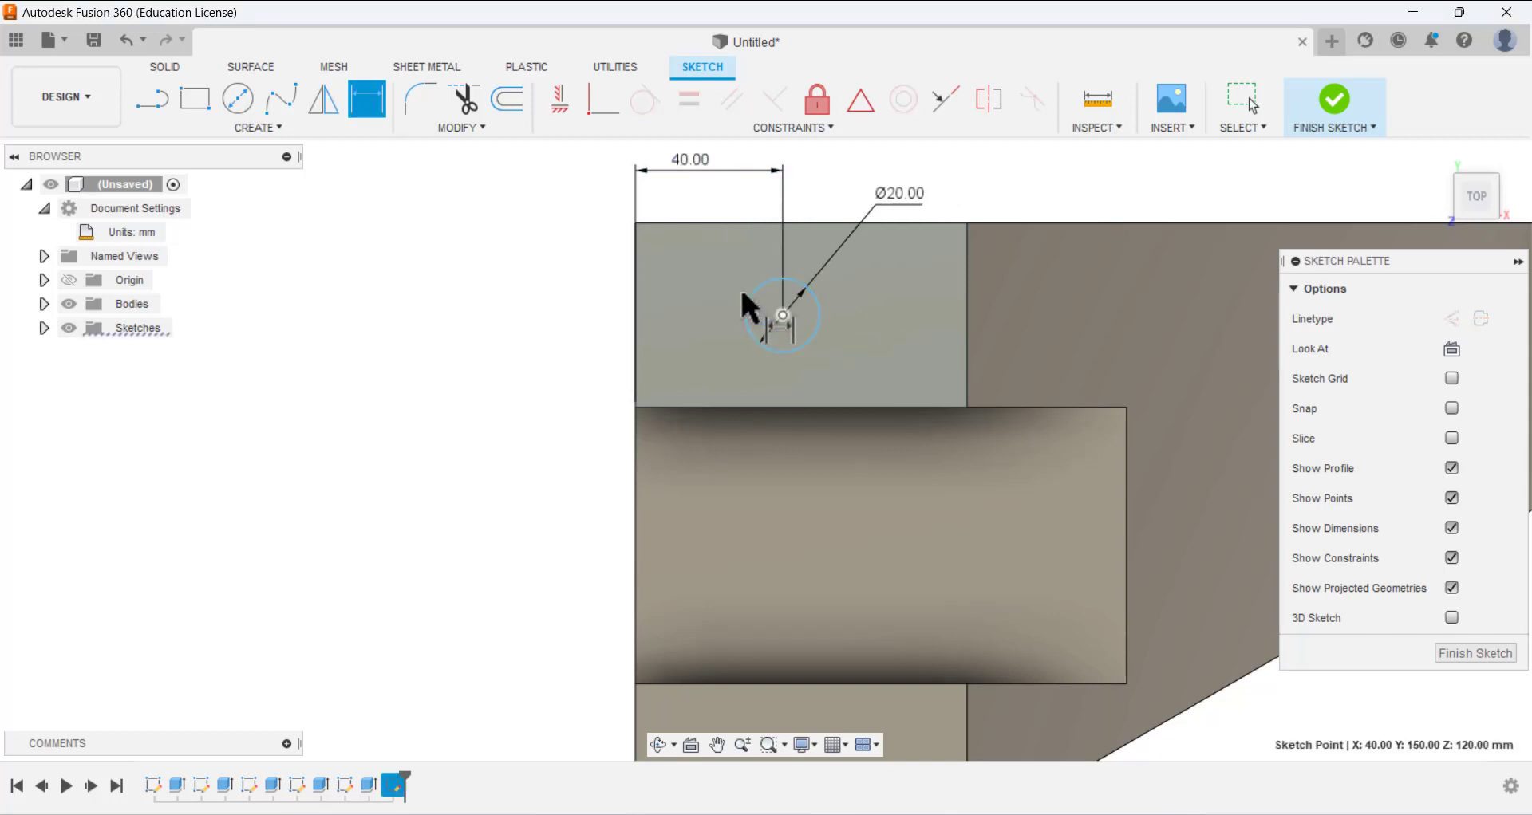
left_click(733, 225)
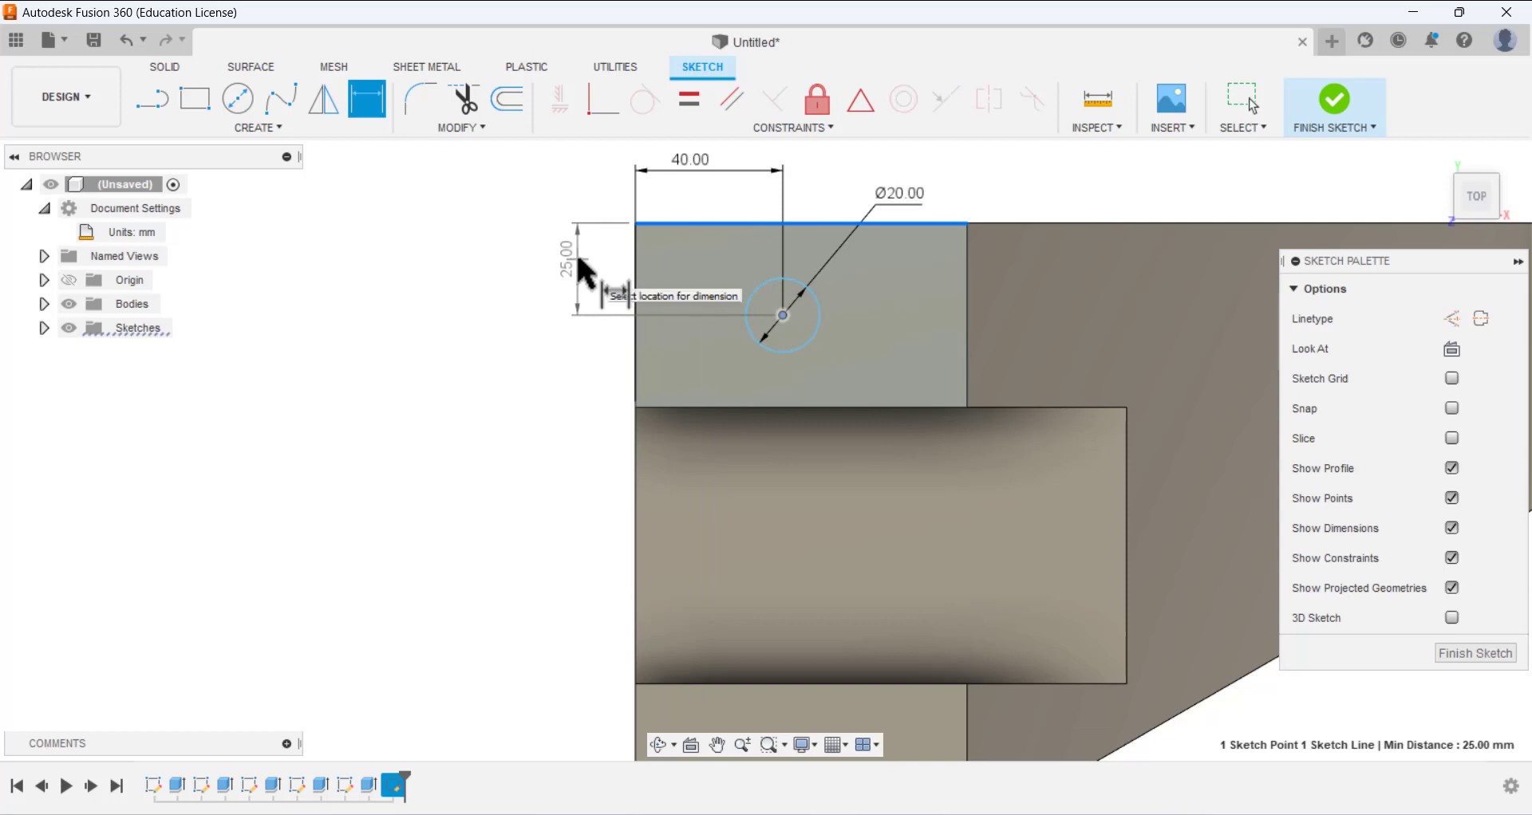
left_click(579, 259)
type("25")
key("Return")
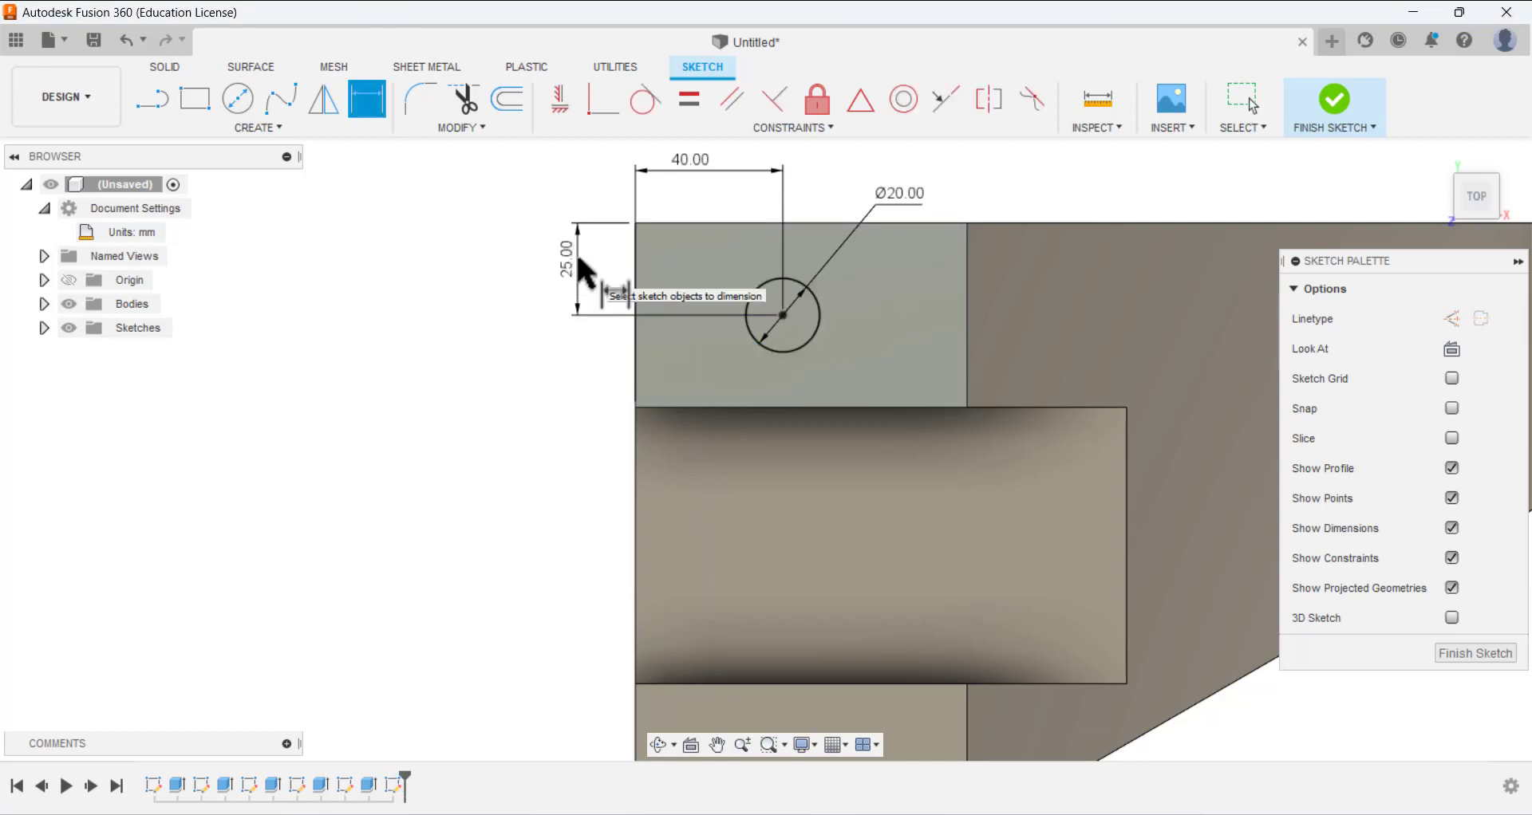
left_click(1457, 657)
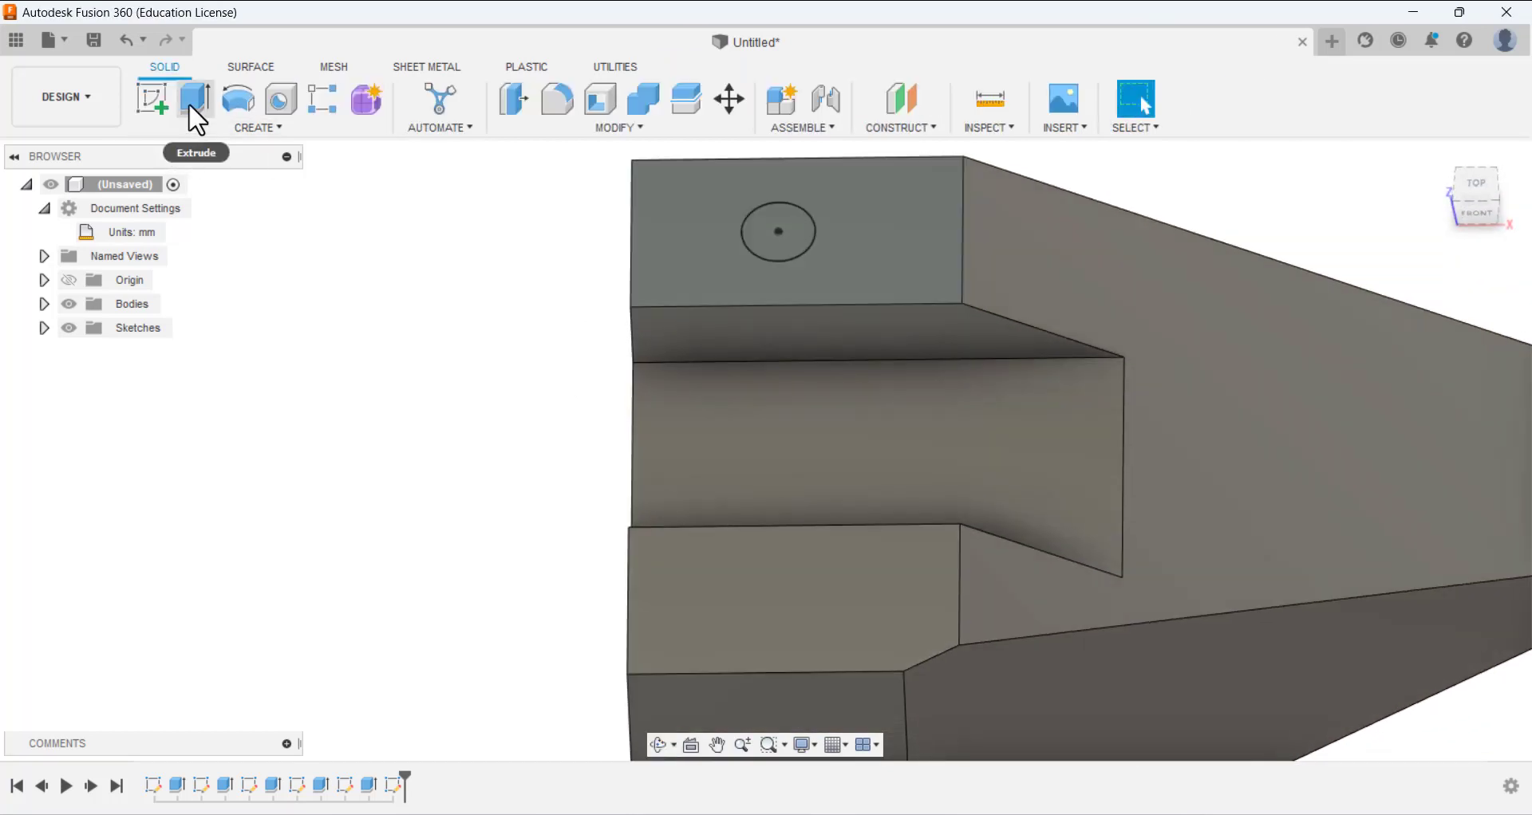
- Extrude the top Ø20 circle as a Cut through All, then return to the home view
left_click(189, 98)
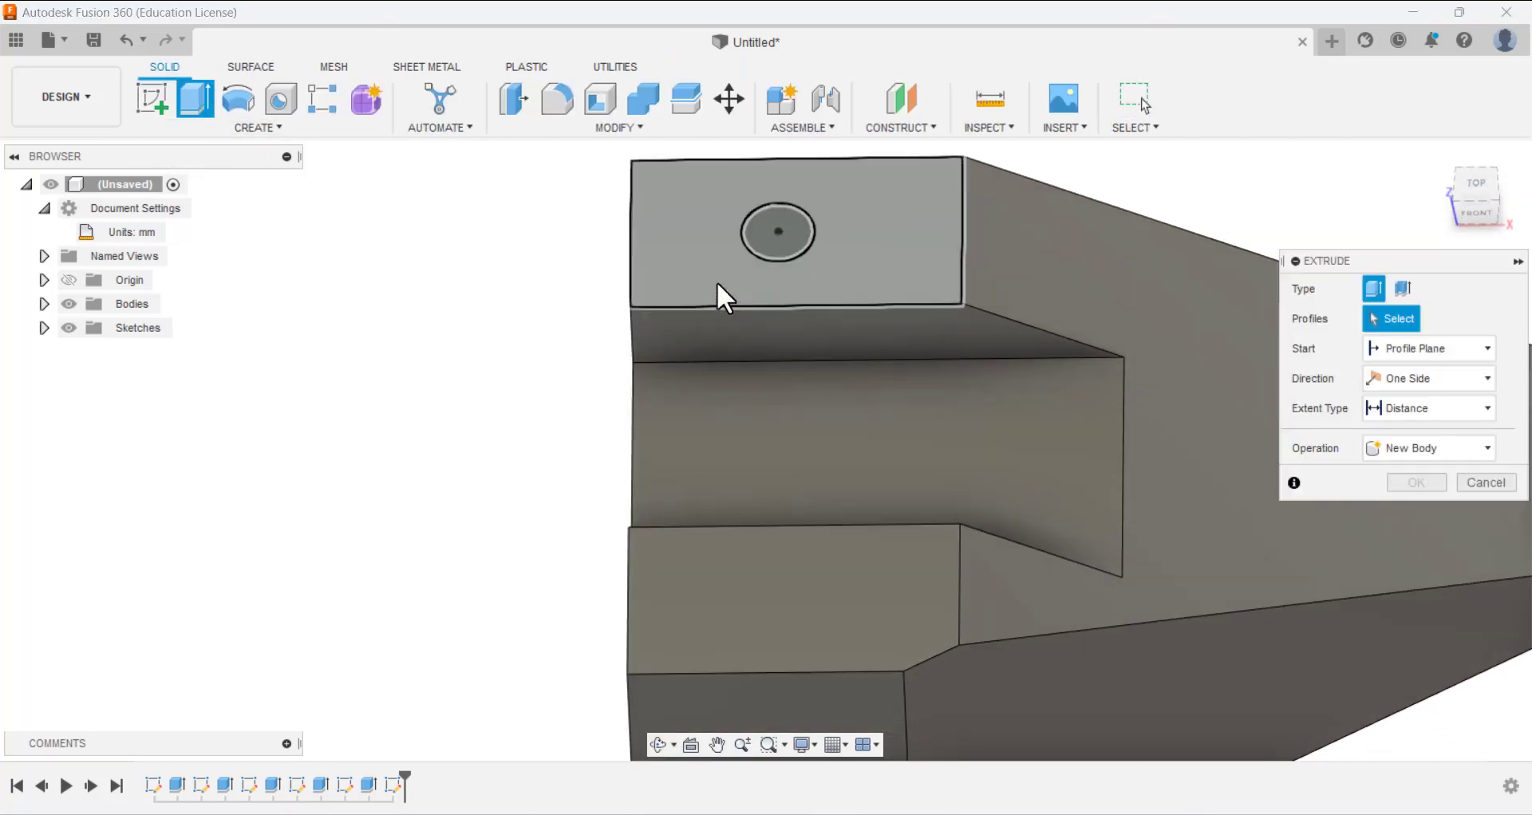
left_click(759, 230)
left_click(1404, 404)
left_click(1409, 475)
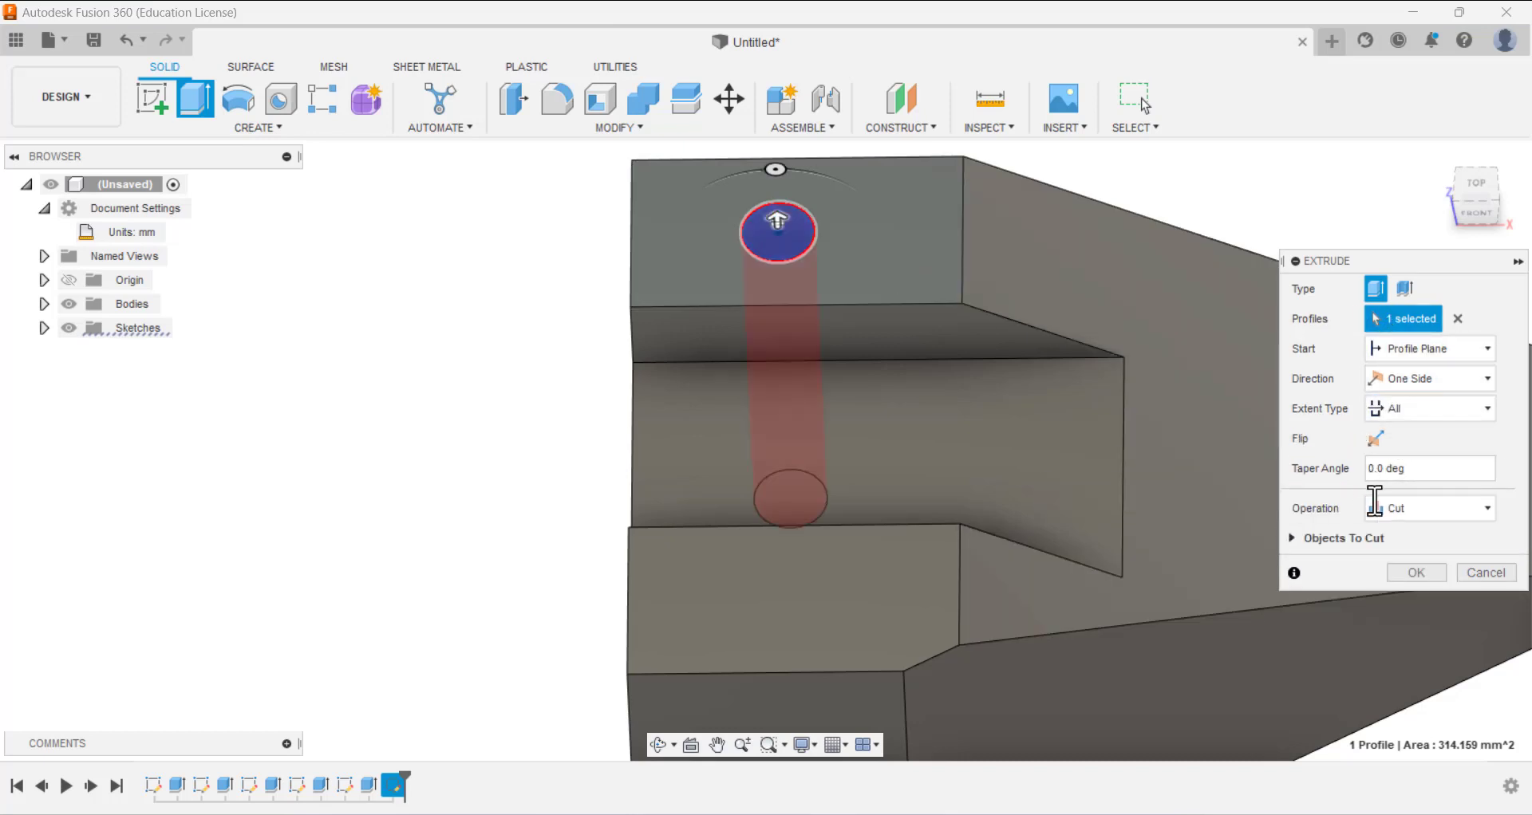
middle_click_drag(717, 348, 869, 256, "shift")
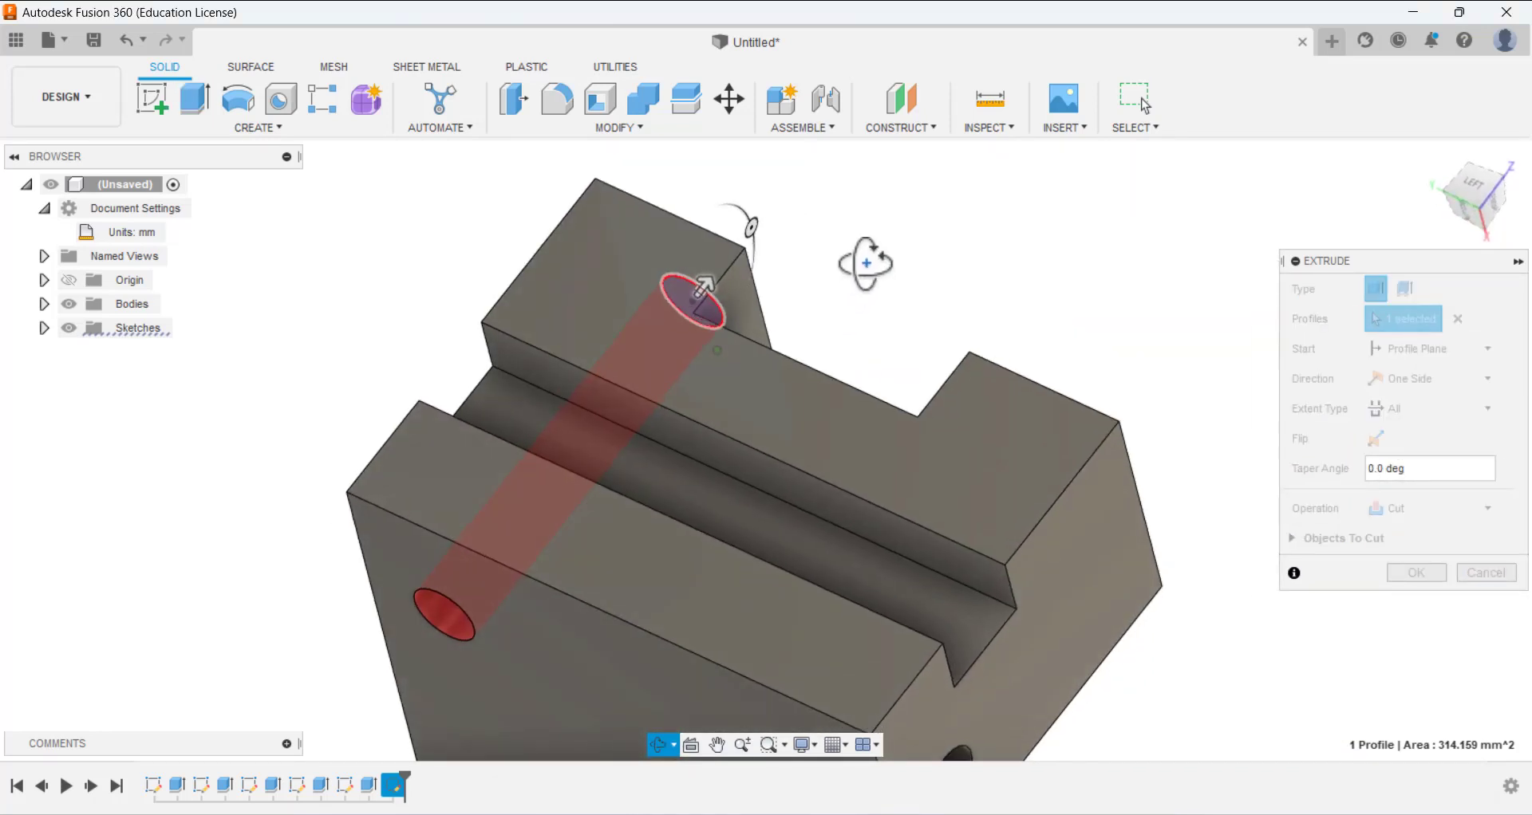
left_click(1414, 573)
middle_click_drag(934, 325, 772, 308, "shift")
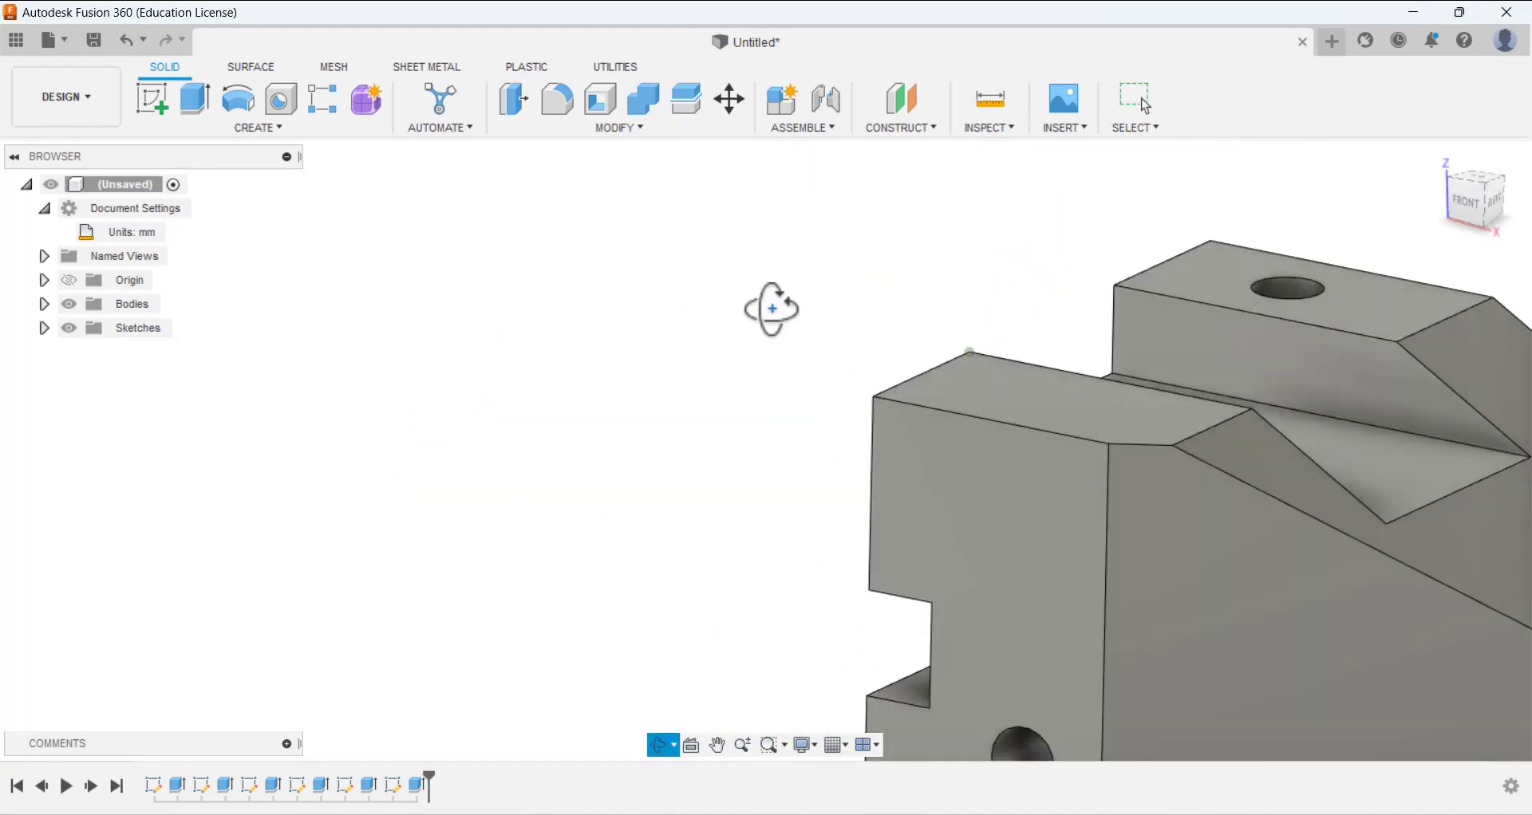
left_click(1435, 155)
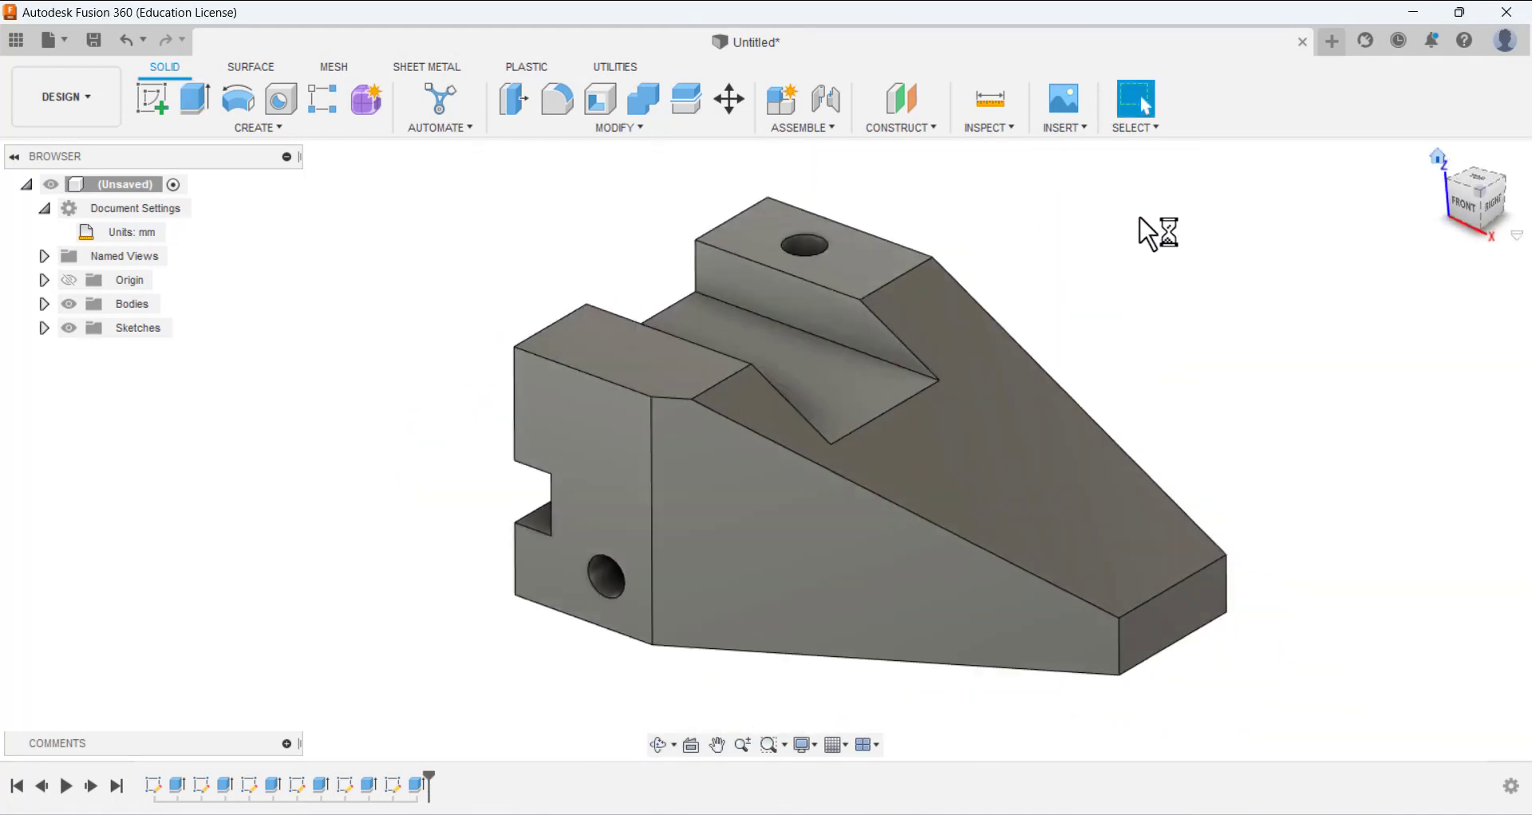